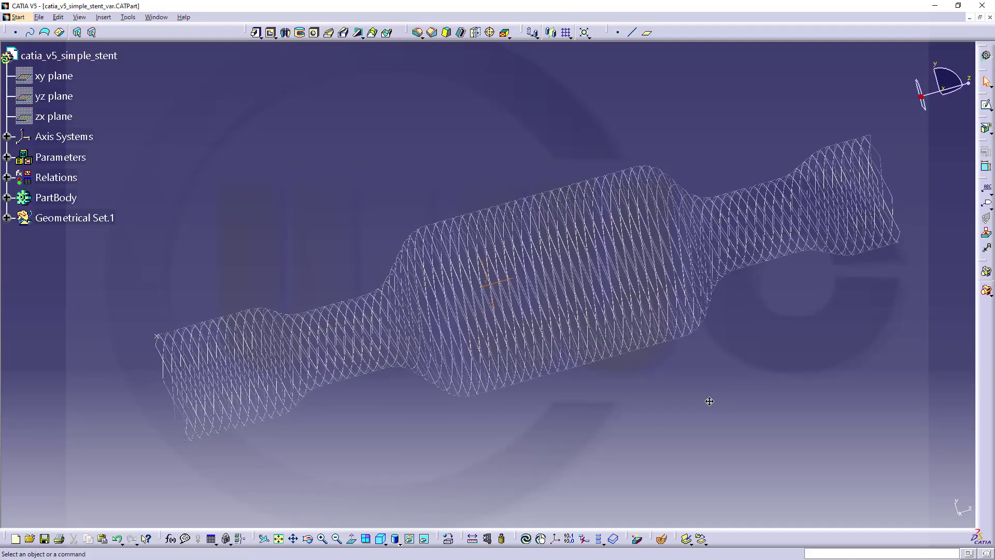
- Display the new, empty catia_v5_simple_stent_yt_final part in place of the finished stent model
{"action": "middle_click_drag", "start_coordinate": [708, 399], "coordinate": [249, 340]}
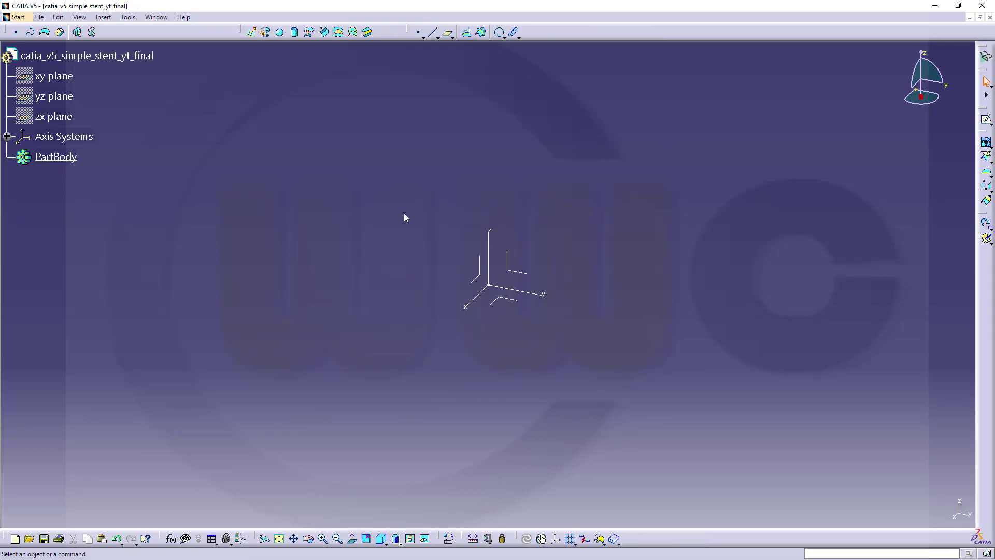
- Shift the view slightly and bring up the Formulas dialog for the part
{"action": "middle_click_drag", "start_coordinate": [405, 217], "coordinate": [386, 273]}
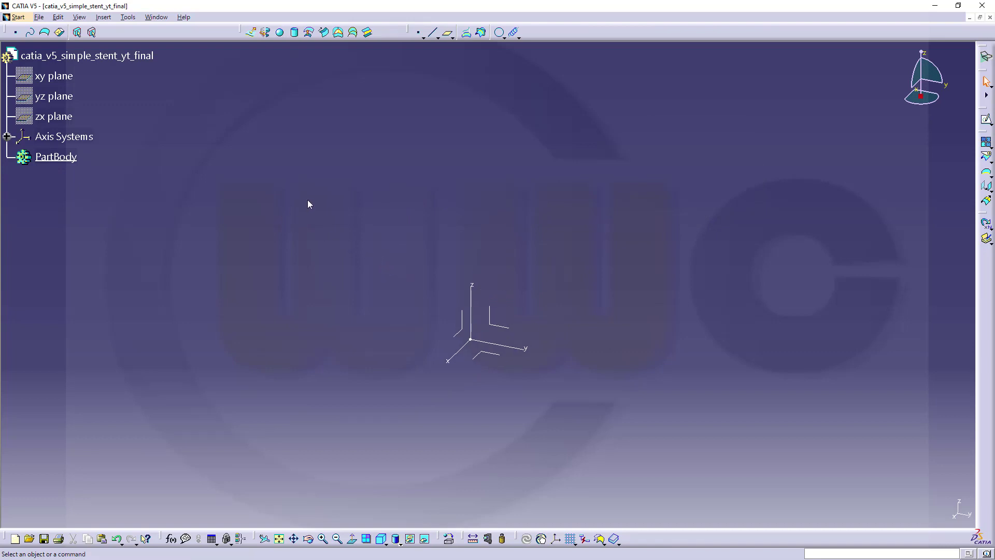
{"action": "left_click", "coordinate": [172, 539]}
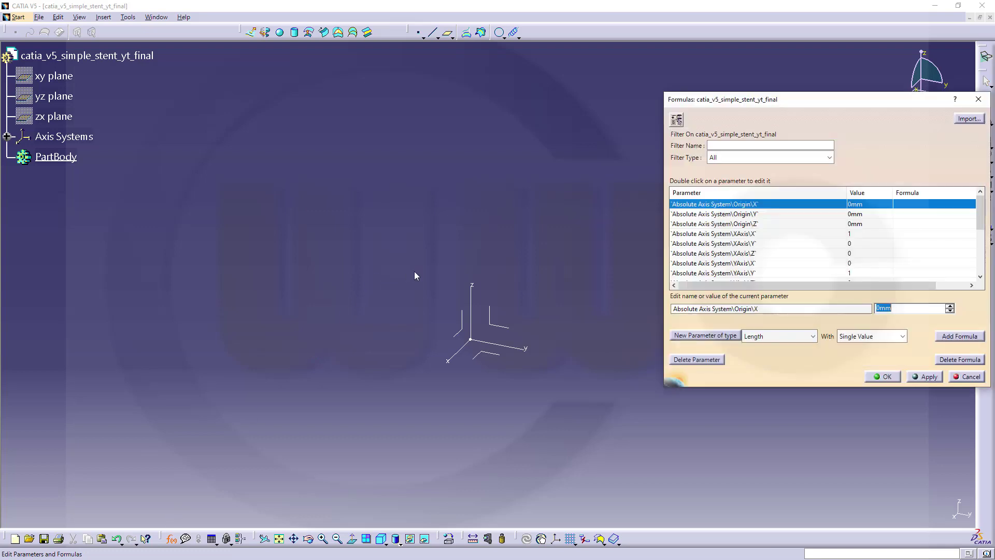
- Filter to User parameters and create Length parameter stent_length with value 200mm
{"action": "left_click", "coordinate": [828, 157]}
{"action": "left_click", "coordinate": [735, 212]}
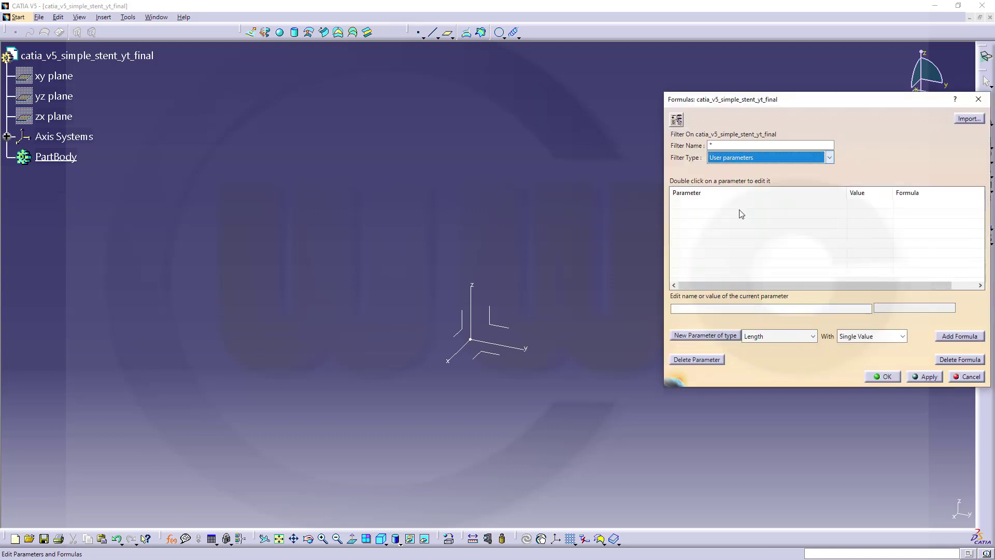
{"action": "left_click", "coordinate": [706, 335]}
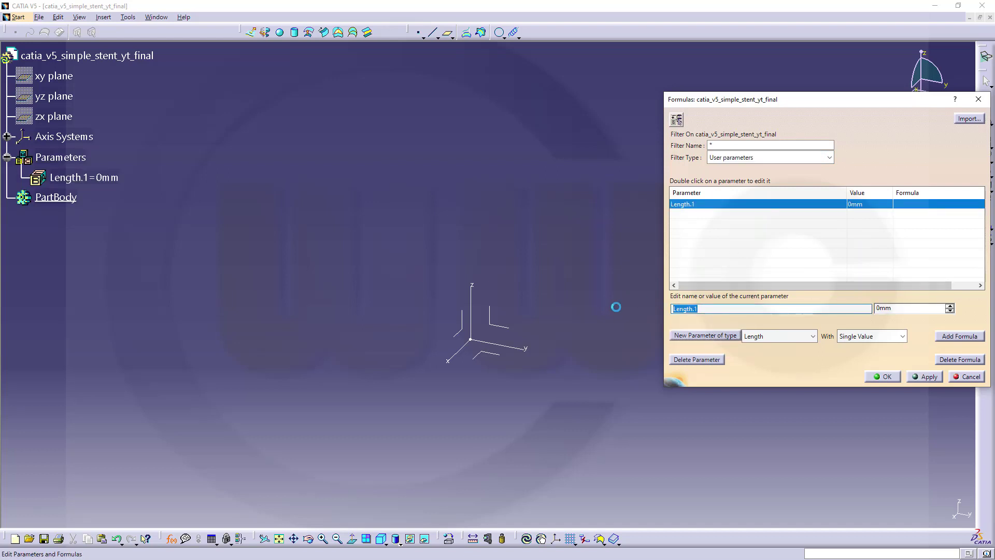
{"action": "type", "text": "stent_length"}
{"action": "key", "text": "Return"}
{"action": "key", "text": "Tab"}
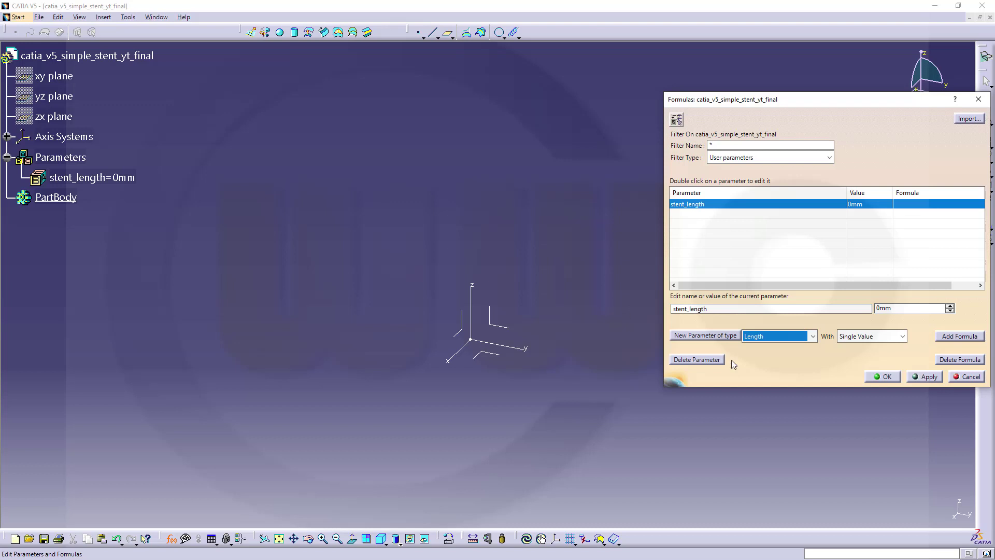
{"action": "key", "text": "Tab"}
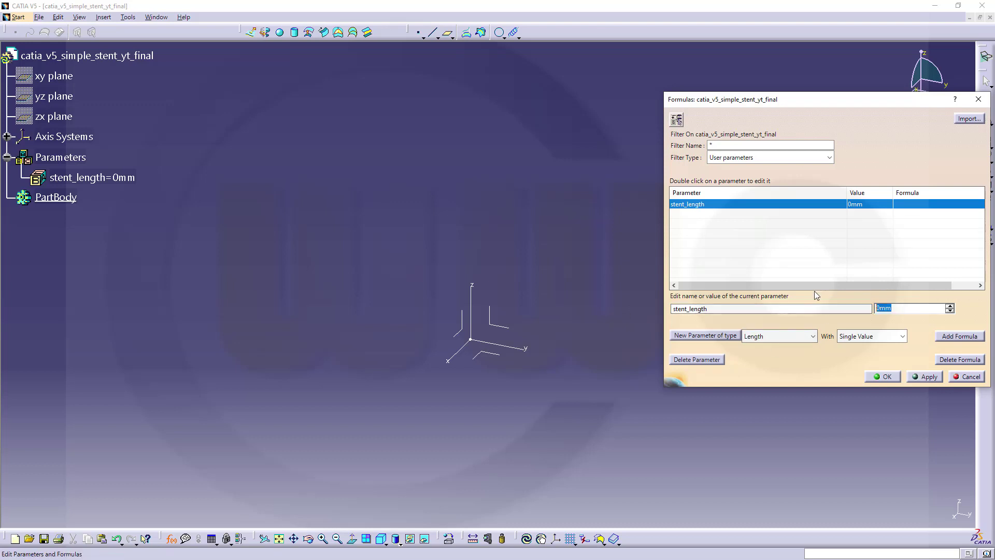
{"action": "type", "text": "200"}
{"action": "left_click", "coordinate": [800, 307]}
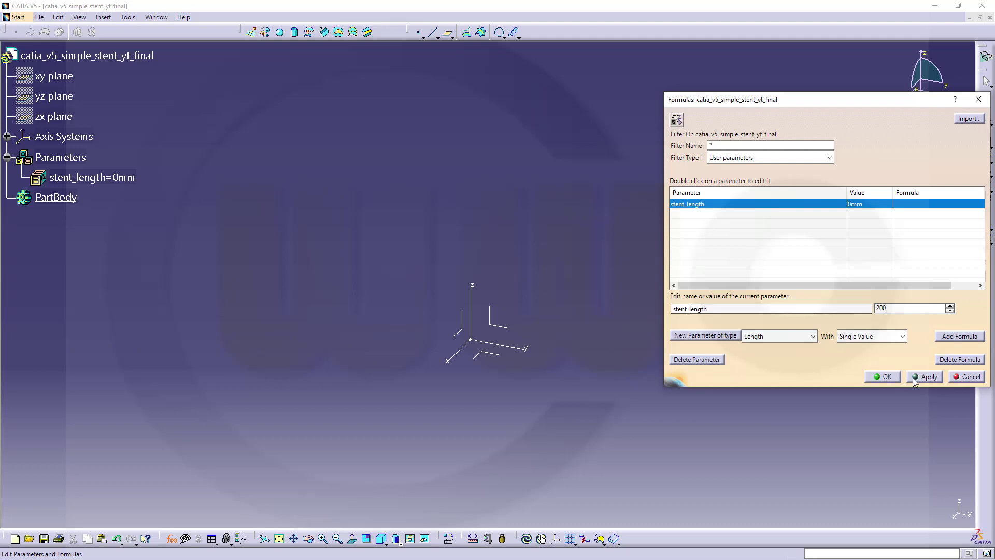
- Add Length parameter stent_diameter with value 30mm and apply it
{"action": "left_click", "coordinate": [720, 336]}
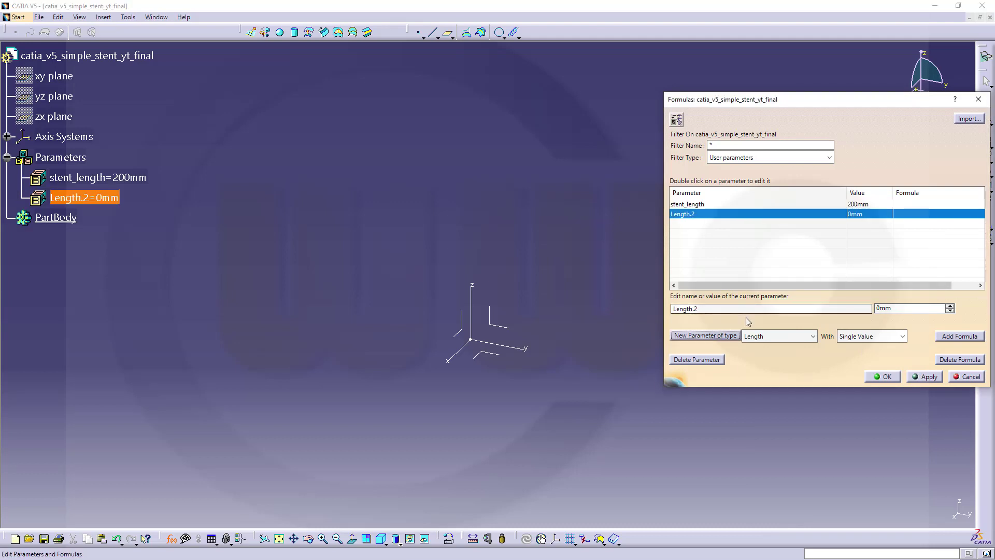
{"action": "left_click_drag", "start_coordinate": [736, 309], "coordinate": [622, 311]}
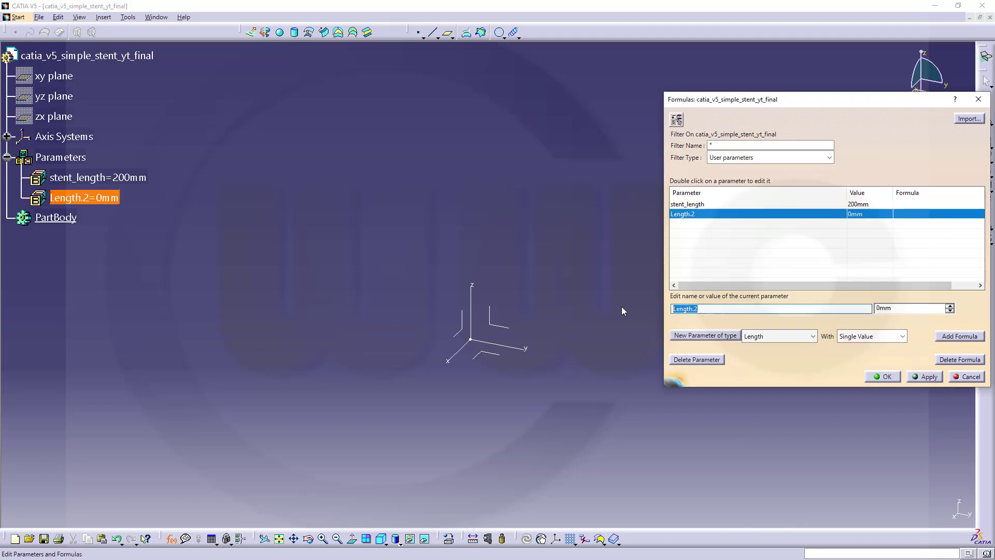
{"action": "type", "text": "stent_diameter"}
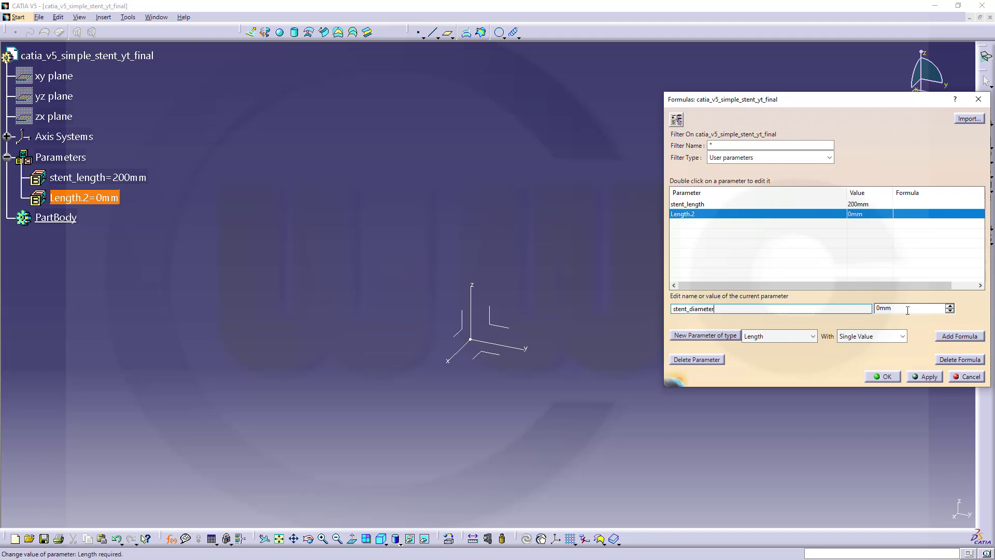
{"action": "key", "text": "Tab"}
{"action": "type", "text": "30"}
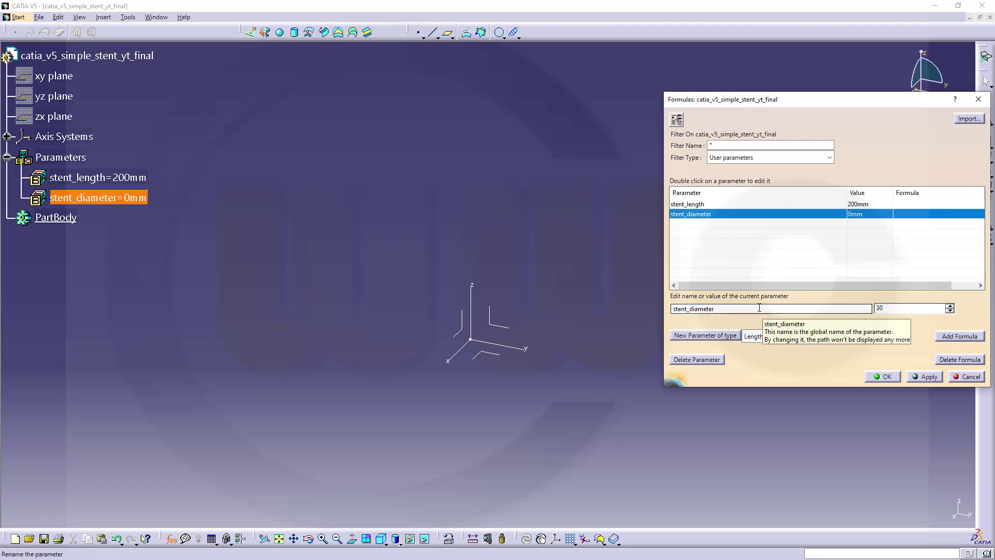
{"action": "left_click", "coordinate": [925, 376]}
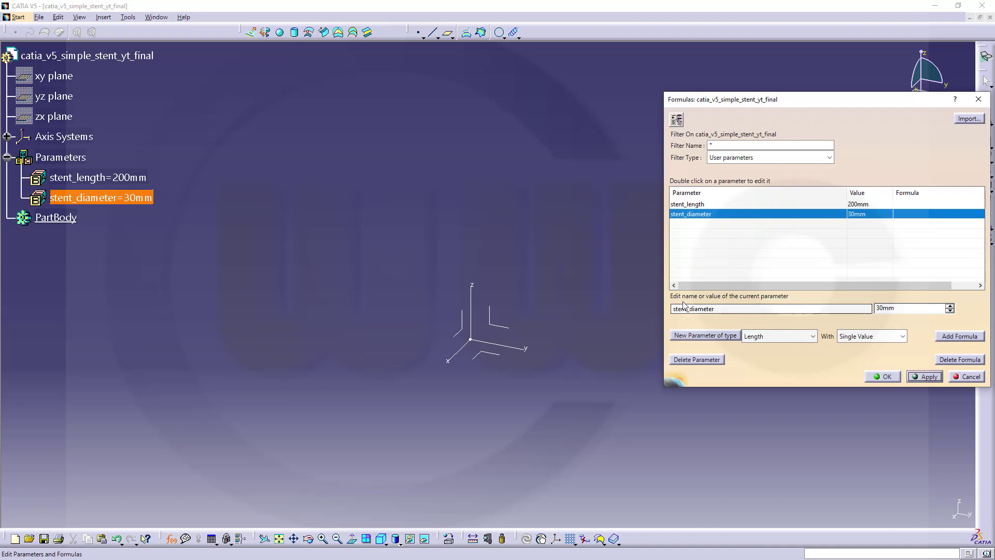
- Add Length parameter wire_diameter with value 0,12mm, apply, and close the Formulas dialog
{"action": "left_click", "coordinate": [702, 336]}
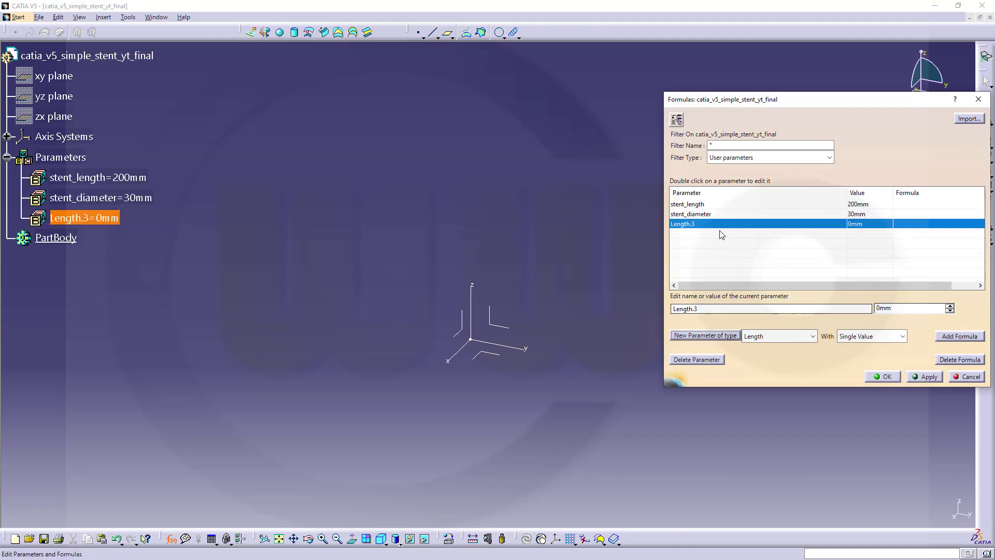
{"action": "double_click", "coordinate": [684, 308]}
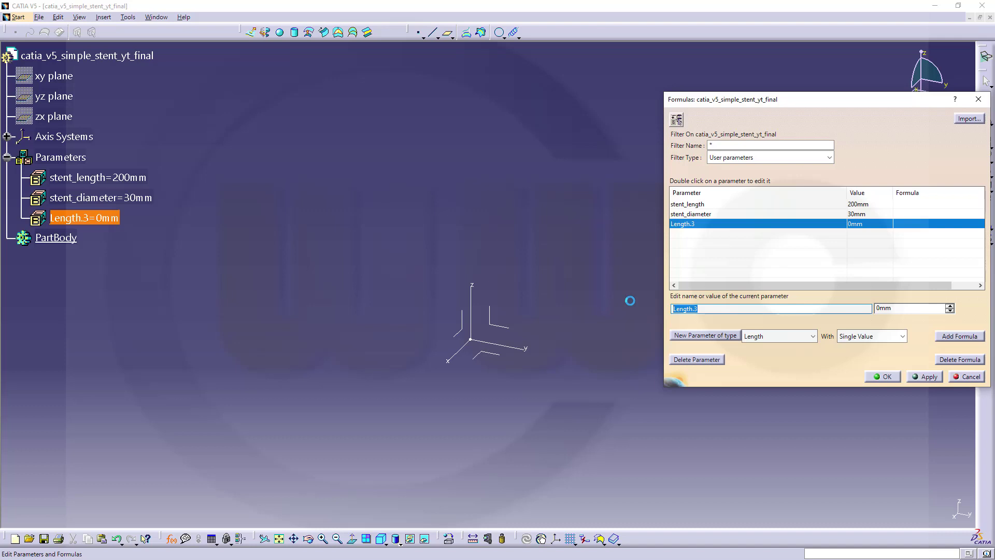
{"action": "type", "text": "wire_diameter"}
{"action": "key", "text": "Tab"}
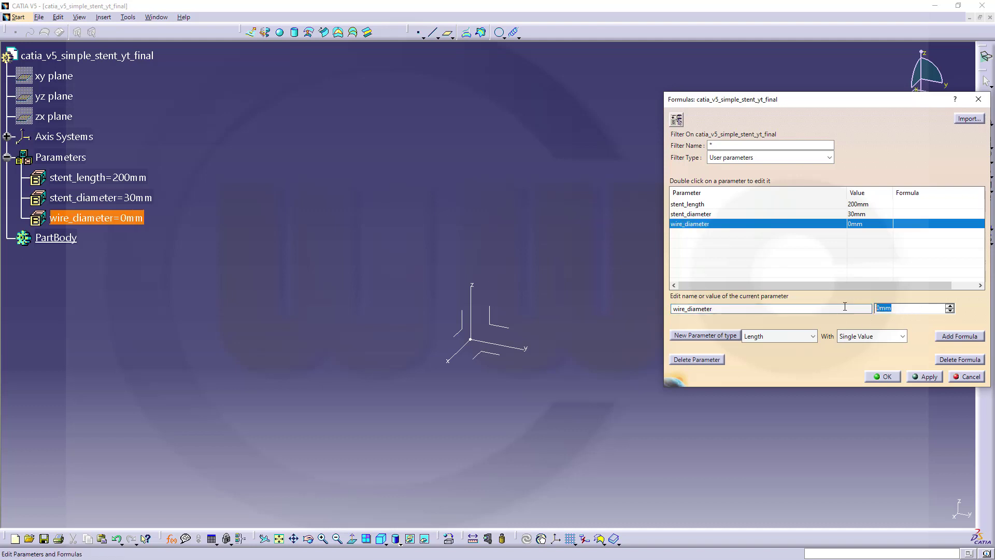
{"action": "type", "text": "0,"}
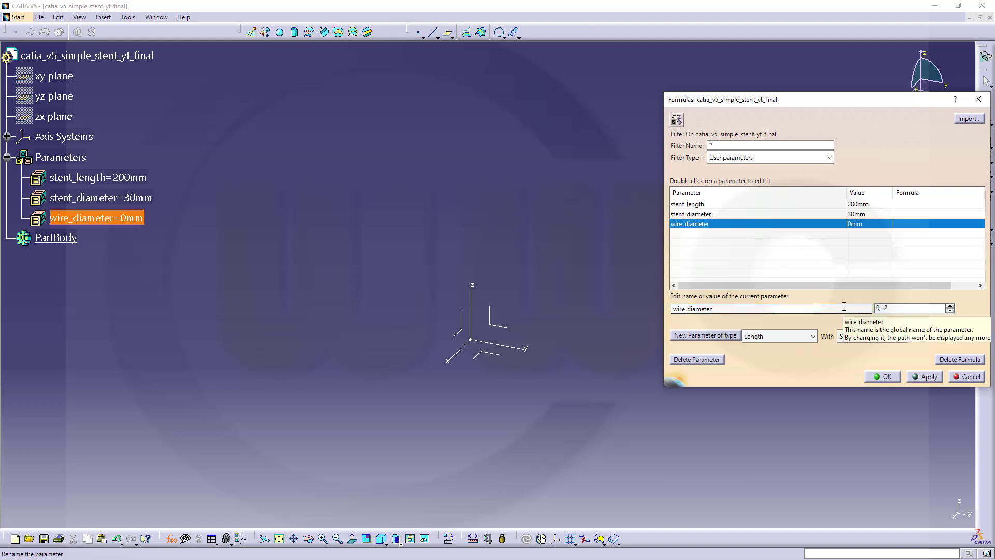
{"action": "type", "text": "12"}
{"action": "left_click", "coordinate": [926, 377]}
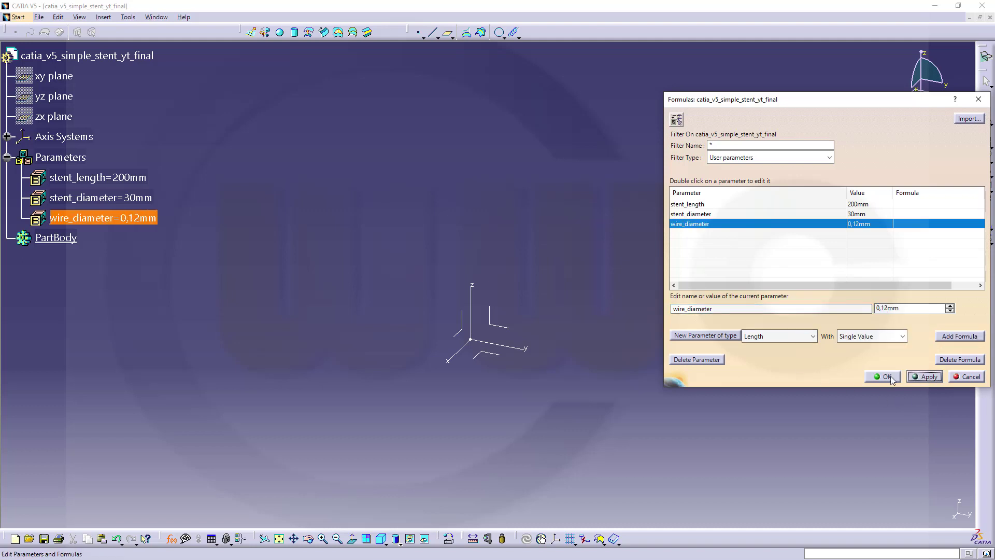
{"action": "left_click", "coordinate": [884, 376]}
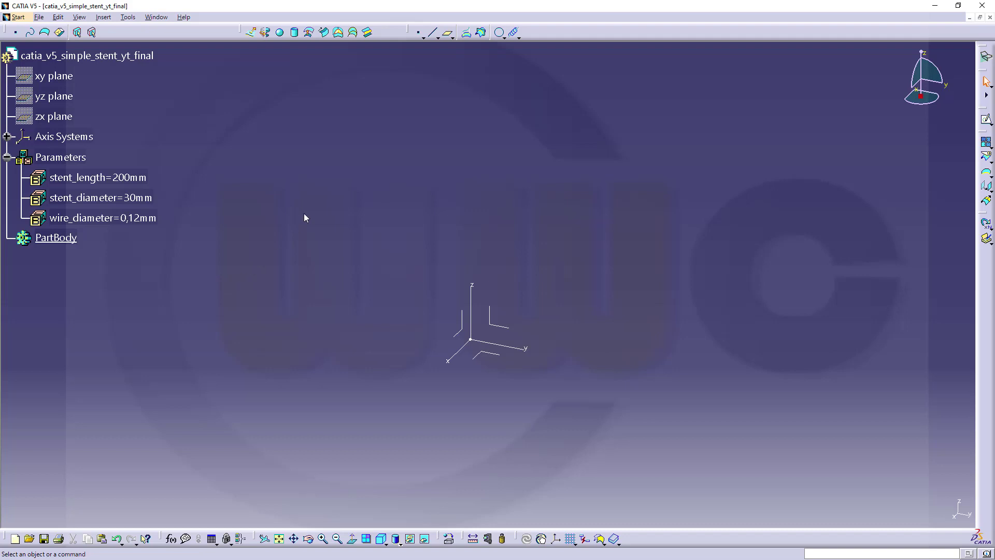
{"action": "left_click", "coordinate": [513, 32]}
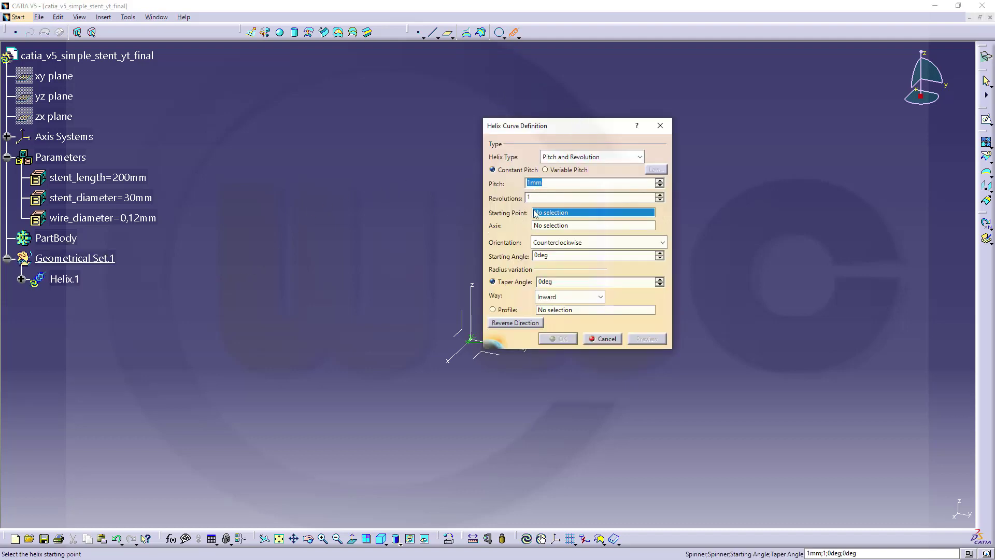
{"action": "left_click", "coordinate": [601, 338]}
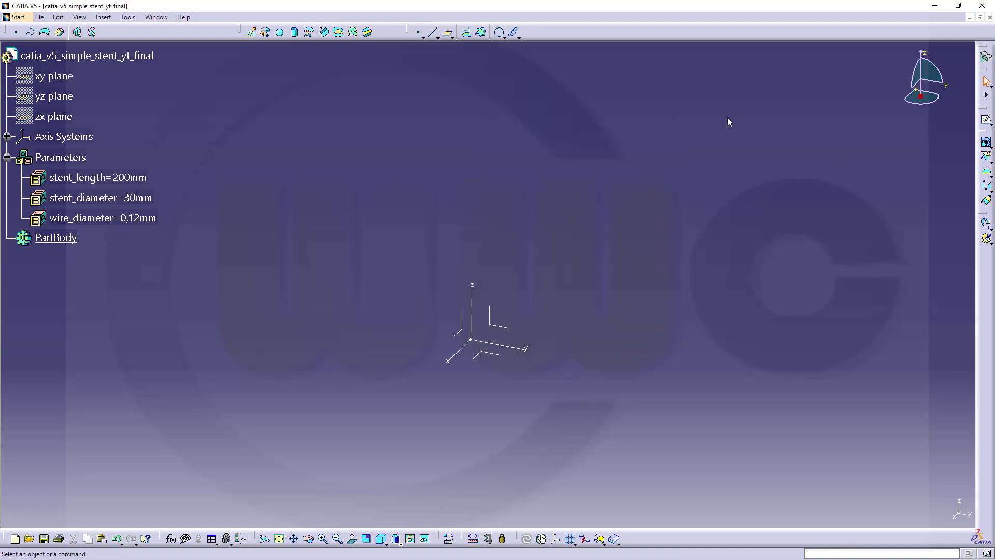
- Create Point.1 at X=0, Z=0 with Y driven by formula stent_diameter/2 (15mm)
{"action": "left_click", "coordinate": [418, 32]}
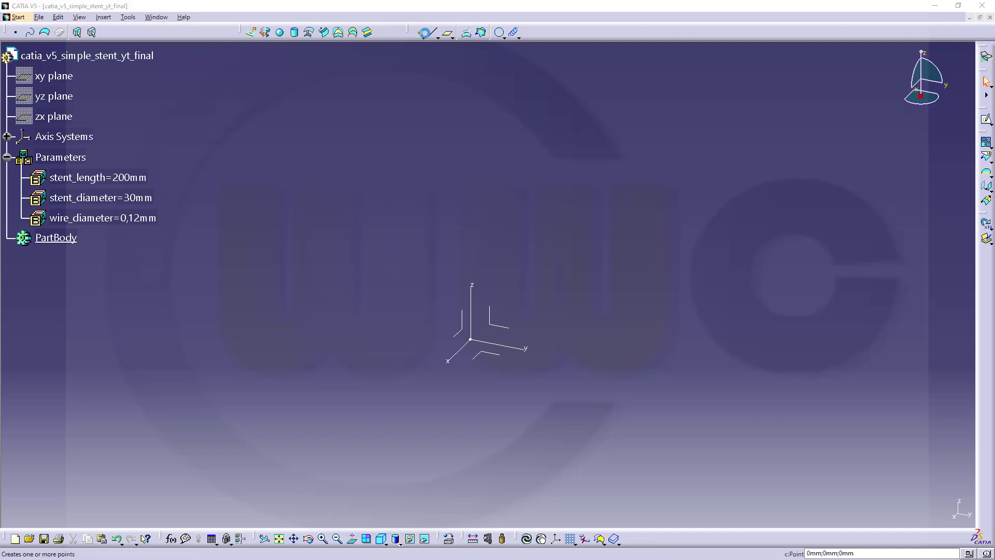
{"action": "left_click", "coordinate": [826, 203]}
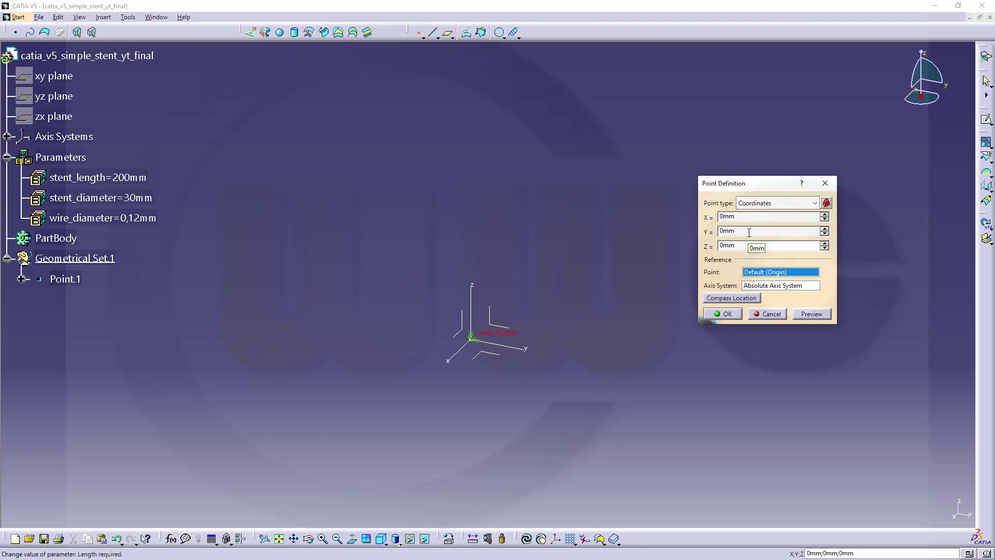
{"action": "double_click", "coordinate": [729, 229]}
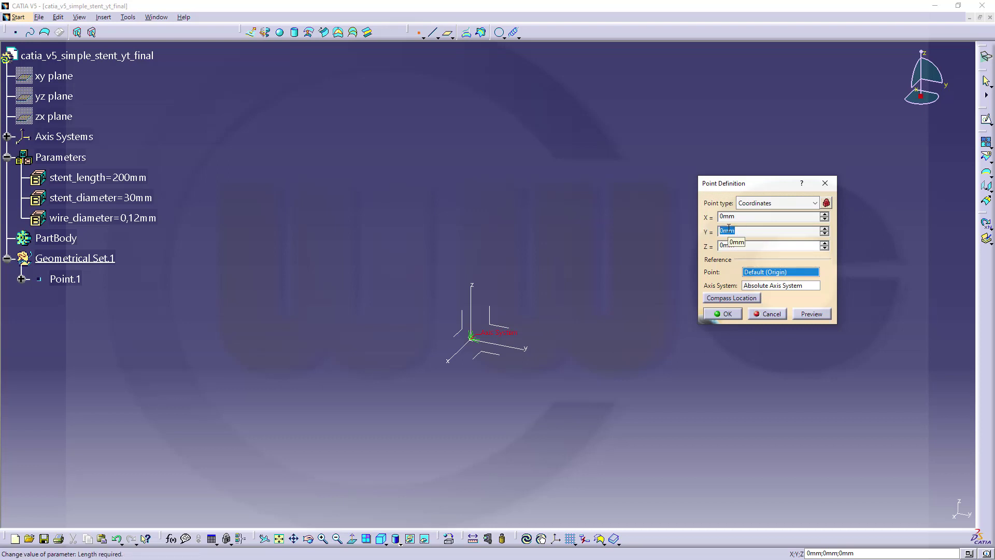
{"action": "right_click", "coordinate": [728, 230]}
{"action": "left_click", "coordinate": [760, 234]}
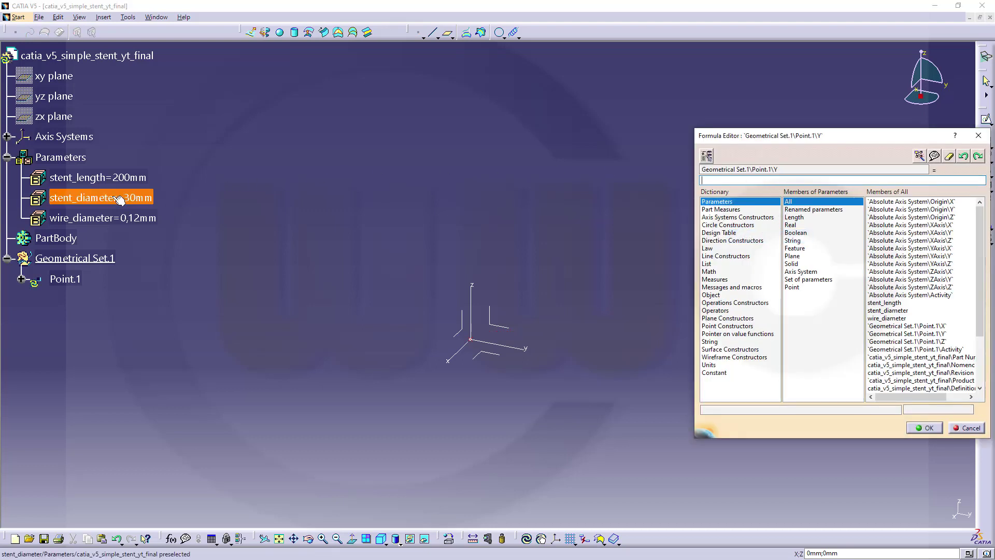
{"action": "left_click", "coordinate": [140, 197]}
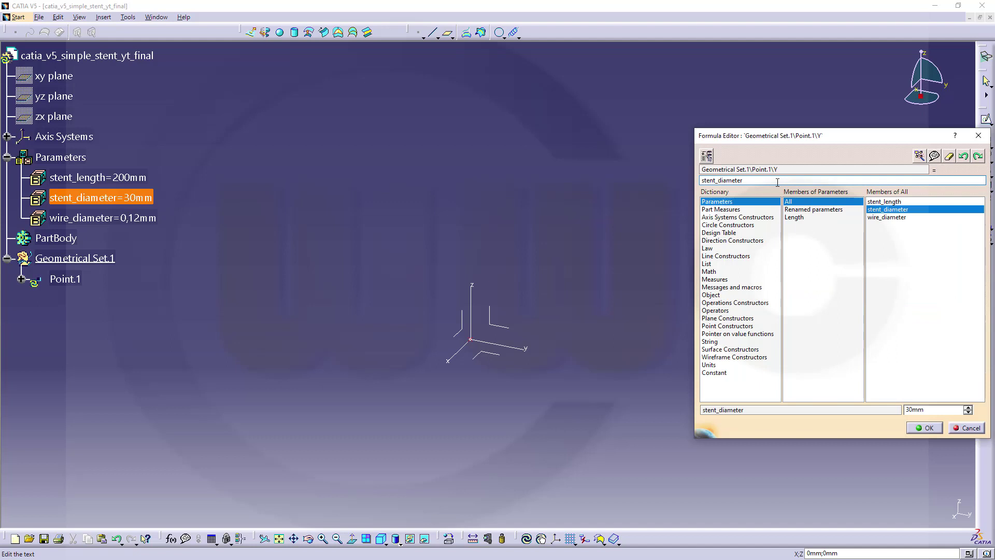
{"action": "type", "text": "/2"}
{"action": "left_click", "coordinate": [924, 427]}
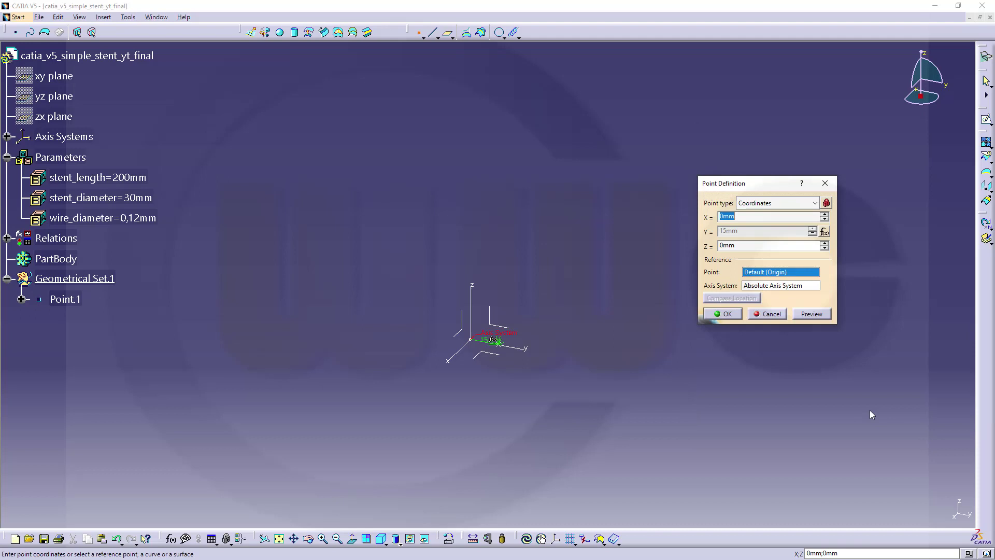
{"action": "left_click", "coordinate": [282, 234]}
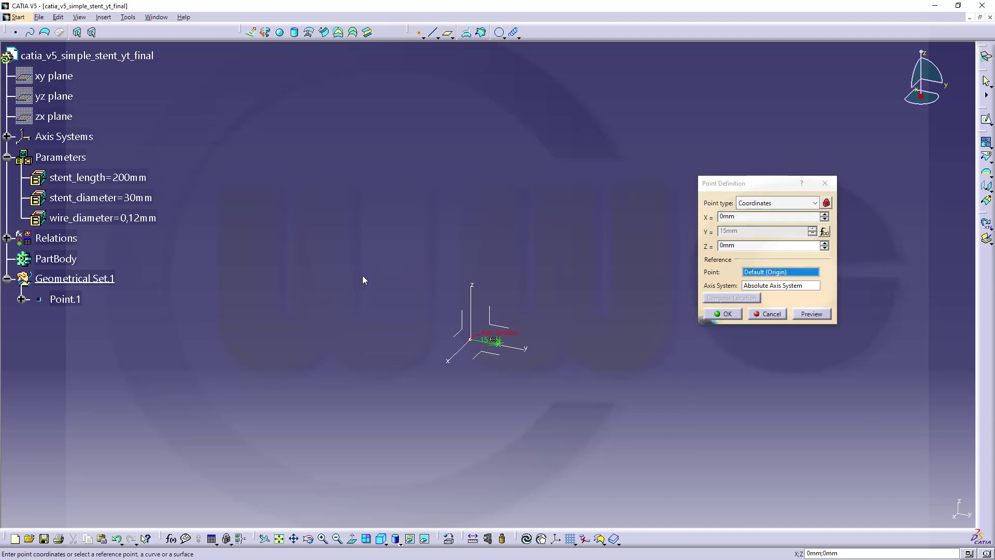
{"action": "left_click", "coordinate": [717, 318]}
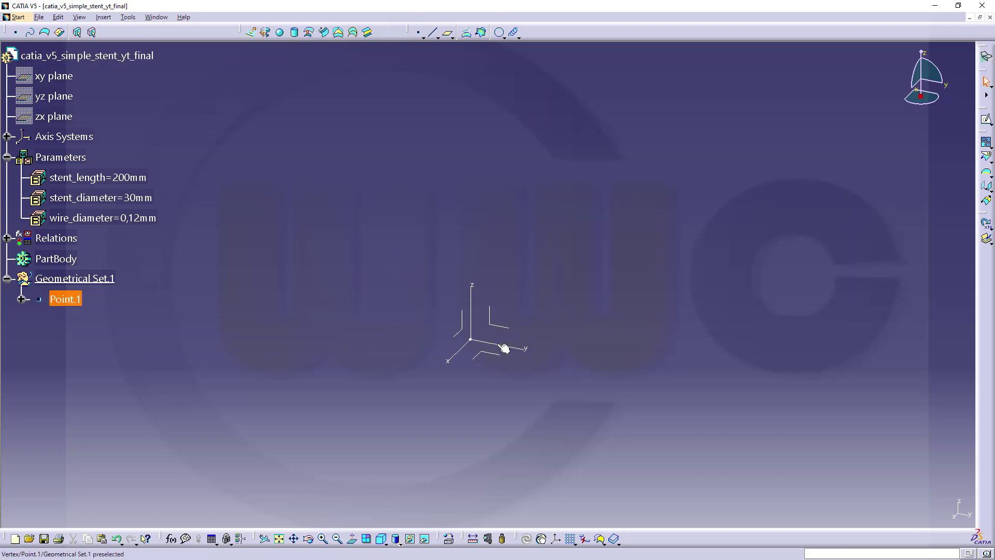
- Define a helix starting at Point.1 around the Z axis with Height and Revolution type
{"action": "left_click", "coordinate": [513, 32]}
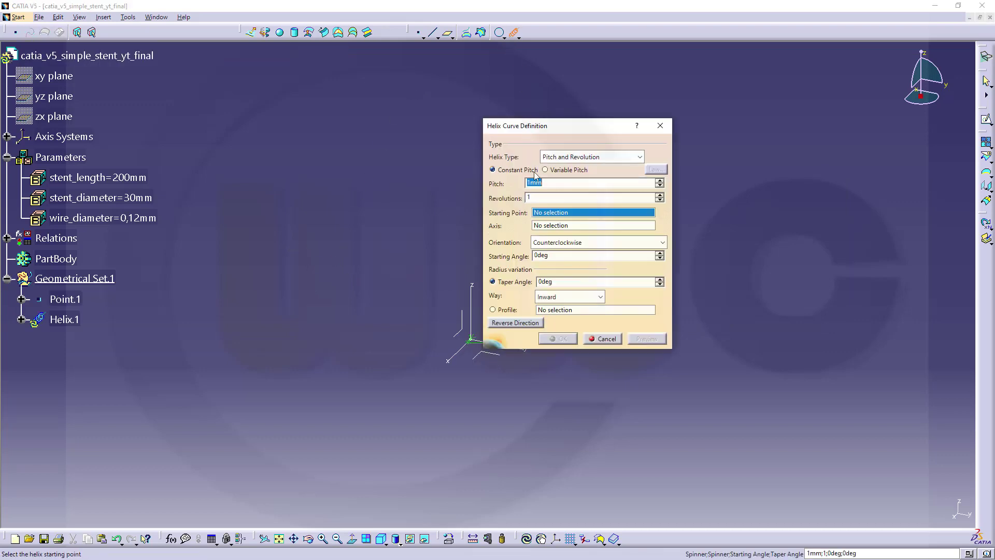
{"action": "right_click", "coordinate": [558, 214]}
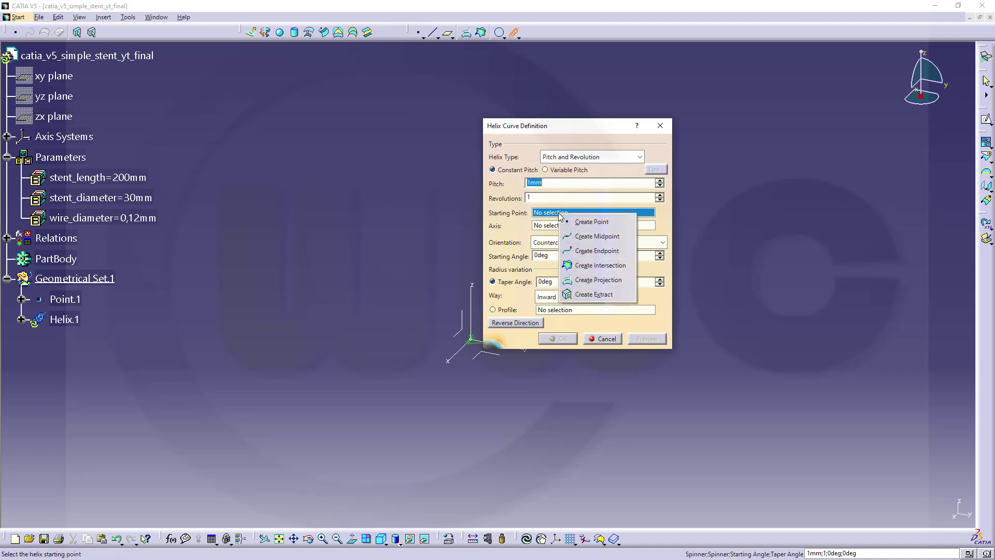
{"action": "left_click", "coordinate": [881, 237]}
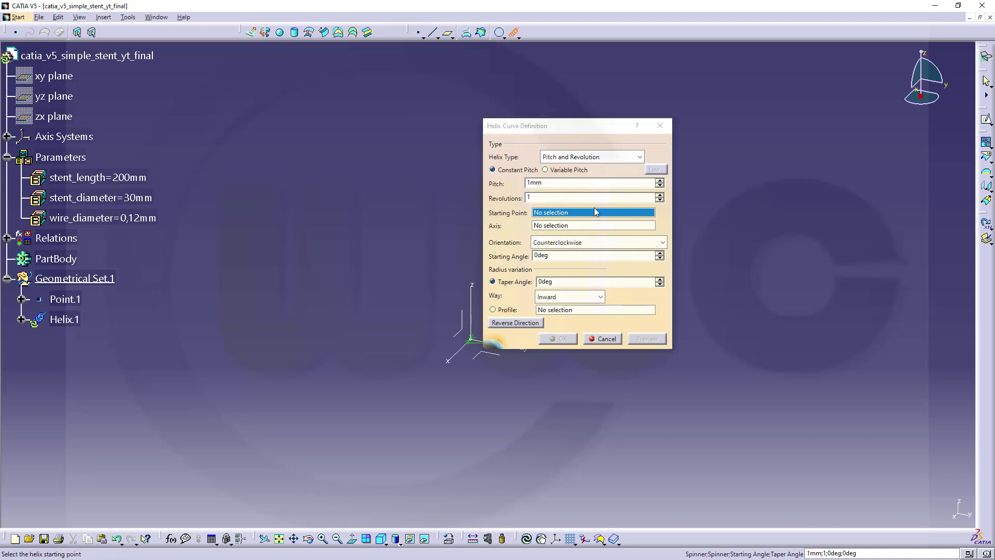
{"action": "left_click_drag", "start_coordinate": [518, 125], "coordinate": [635, 120]}
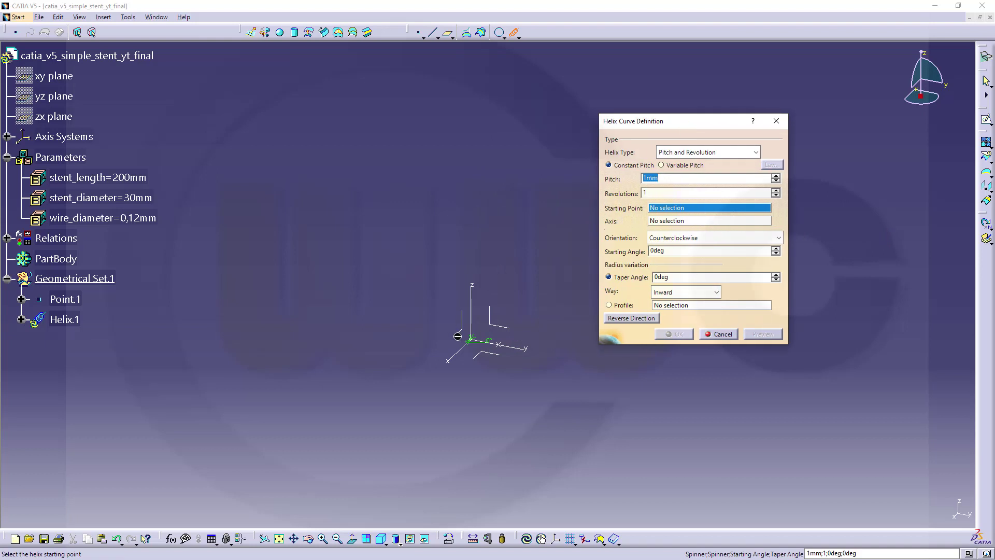
{"action": "left_click", "coordinate": [505, 348]}
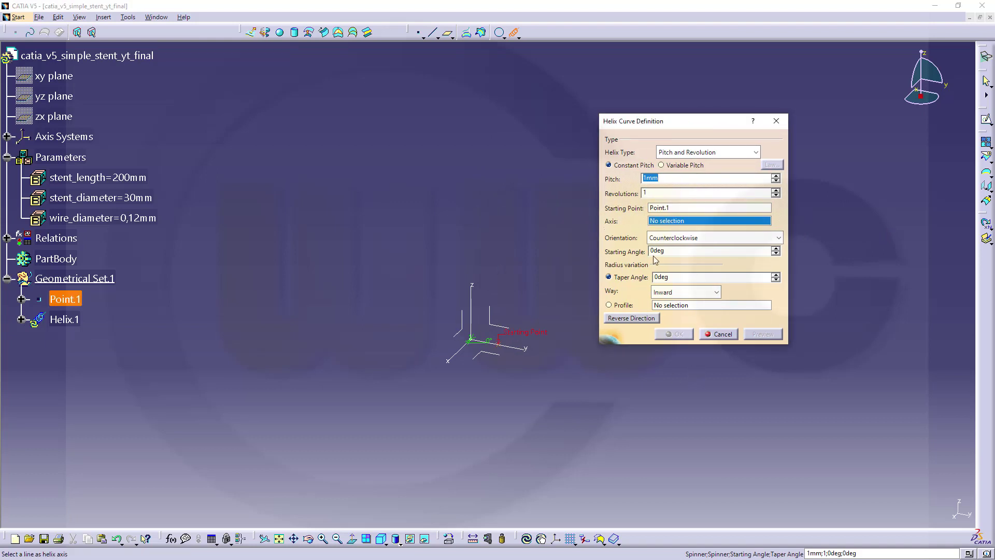
{"action": "left_click", "coordinate": [472, 293]}
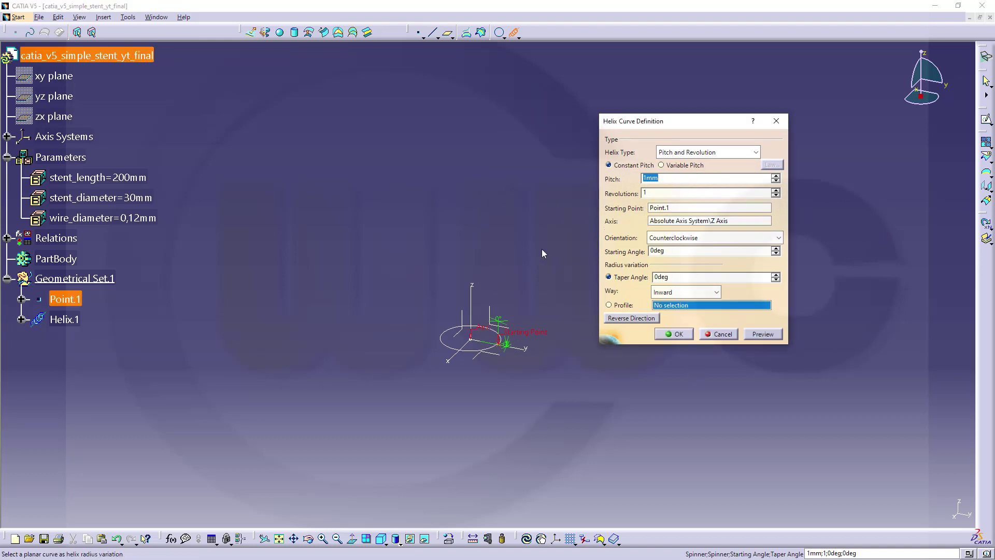
{"action": "left_click", "coordinate": [750, 153]}
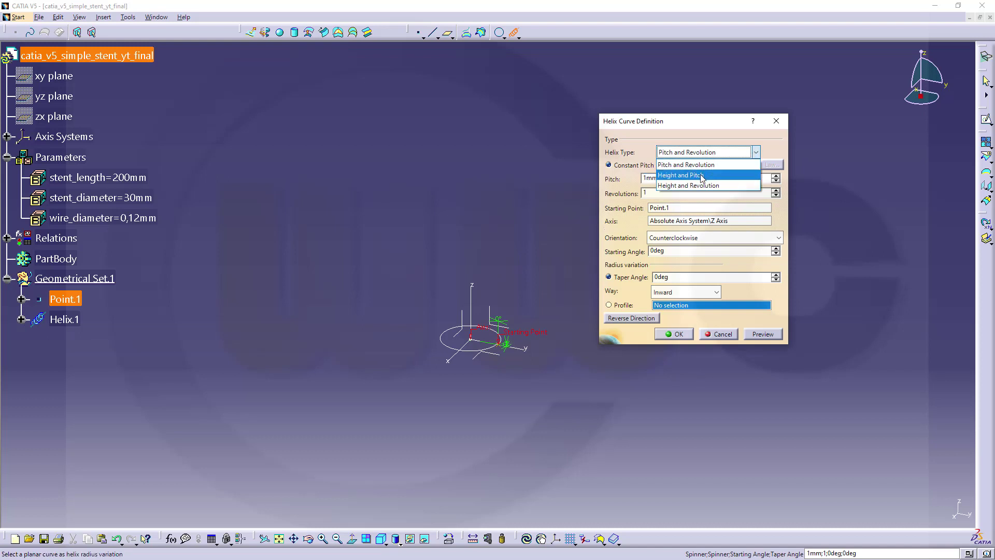
{"action": "left_click", "coordinate": [688, 185]}
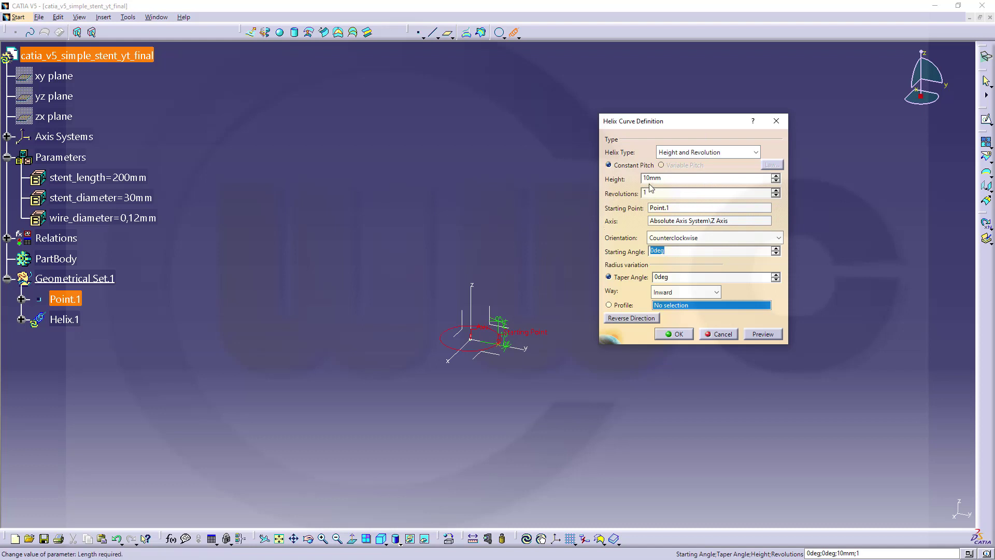
- Drive the helix height with a formula equal to stent_length (200mm)
{"action": "double_click", "coordinate": [674, 178]}
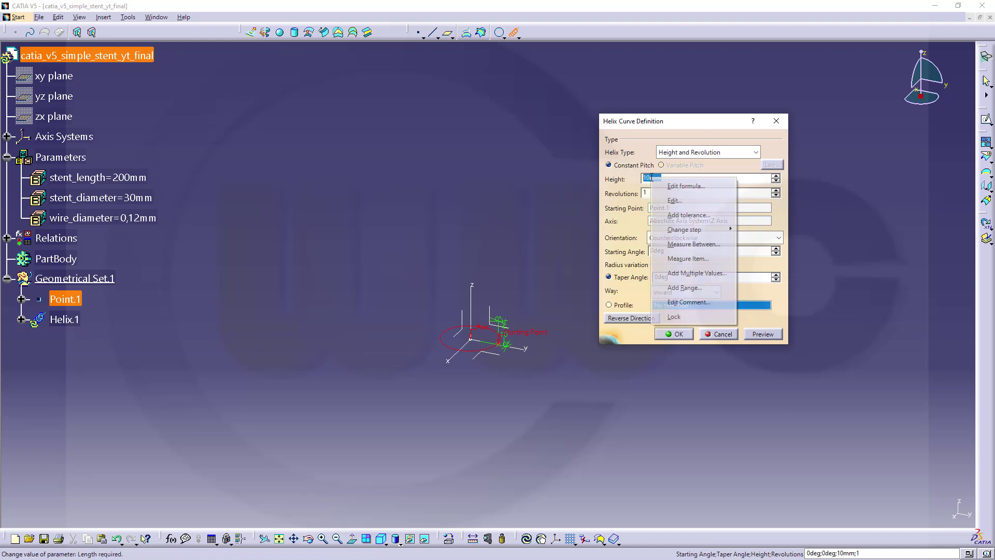
{"action": "right_click", "coordinate": [662, 179]}
{"action": "left_click", "coordinate": [684, 185]}
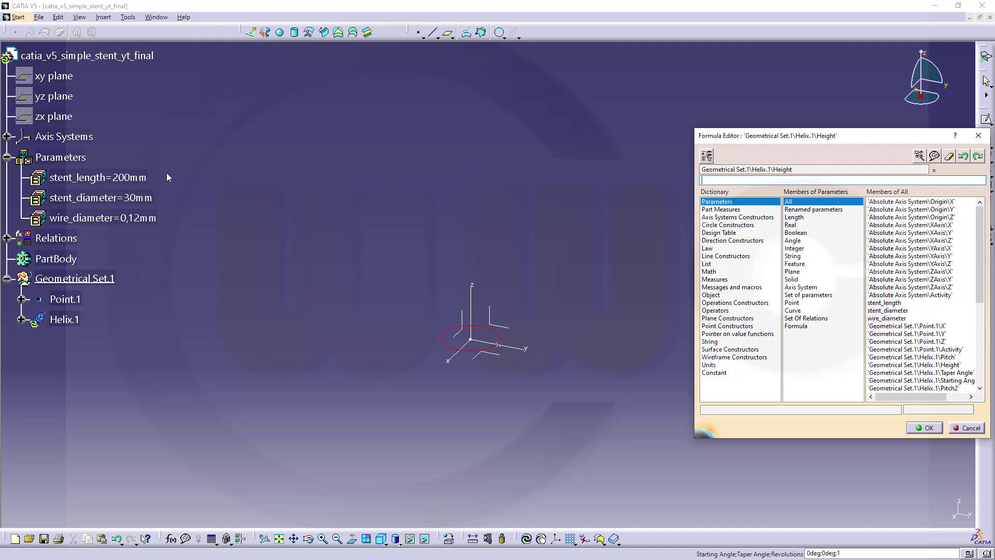
{"action": "left_click", "coordinate": [132, 178]}
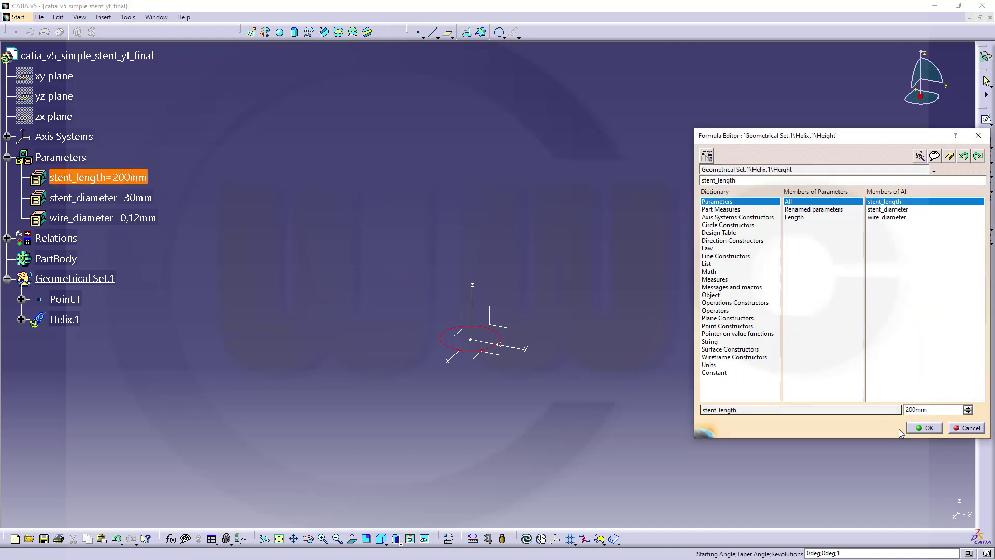
{"action": "left_click", "coordinate": [927, 427]}
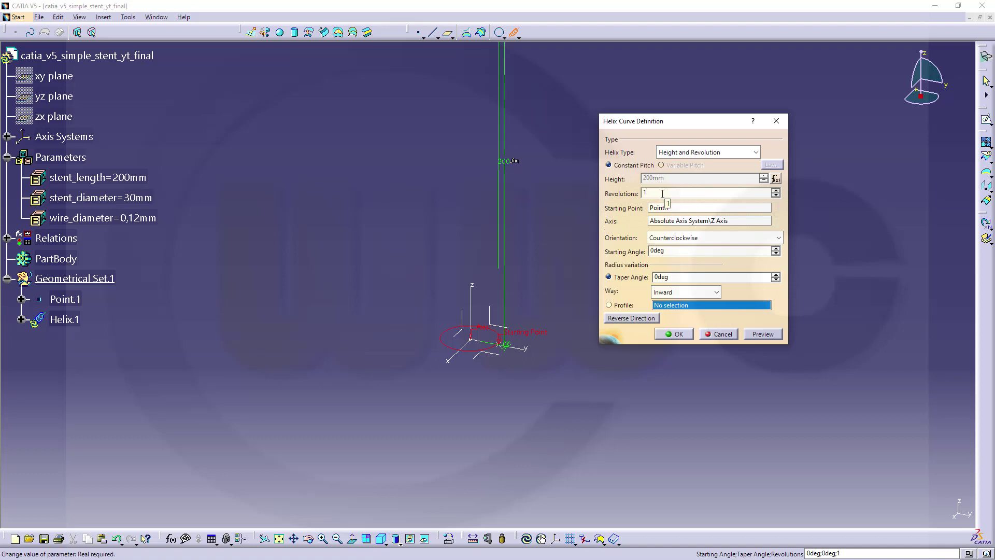
- Set the revolutions formula to stent_length/10 (20 turns) and create Helix.1
{"action": "right_click", "coordinate": [647, 193]}
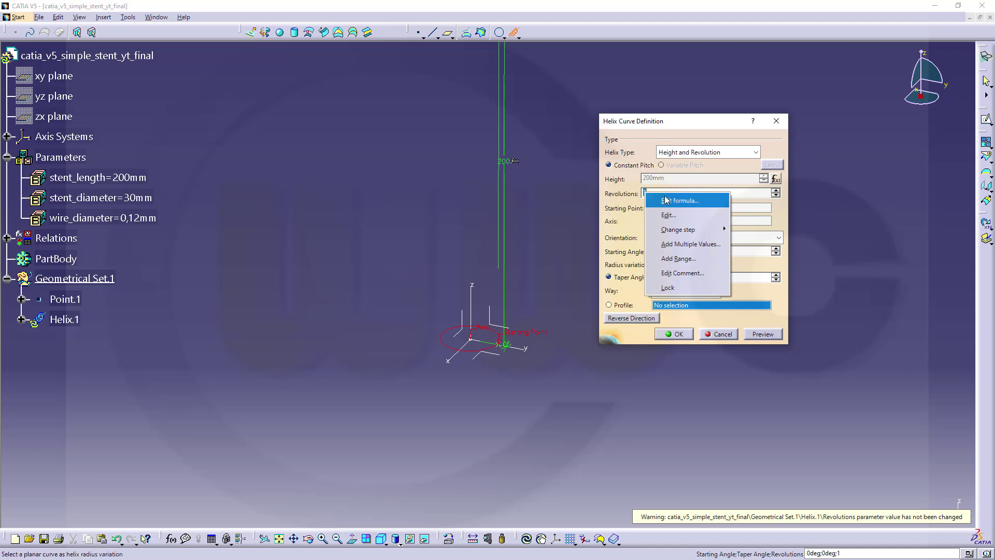
{"action": "left_click", "coordinate": [668, 200]}
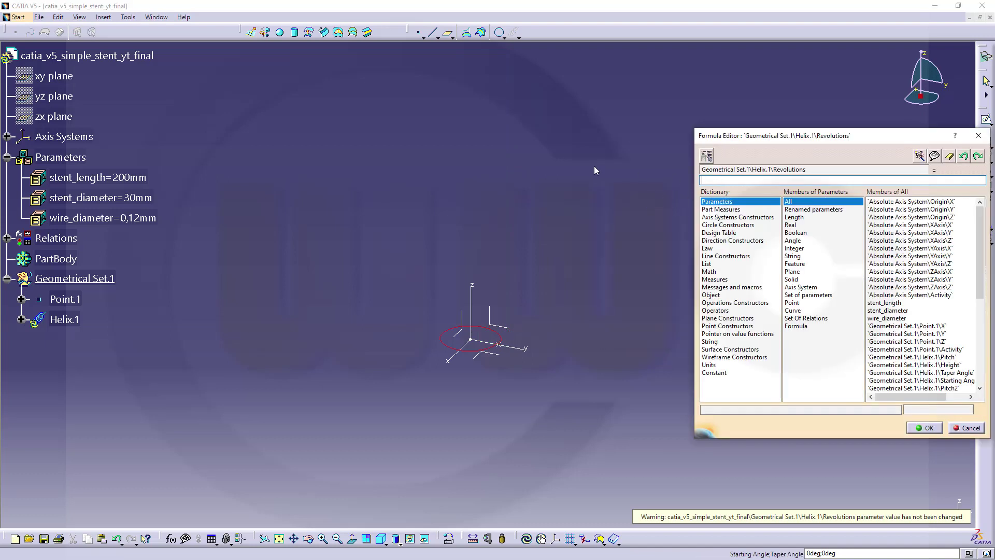
{"action": "left_click", "coordinate": [98, 177]}
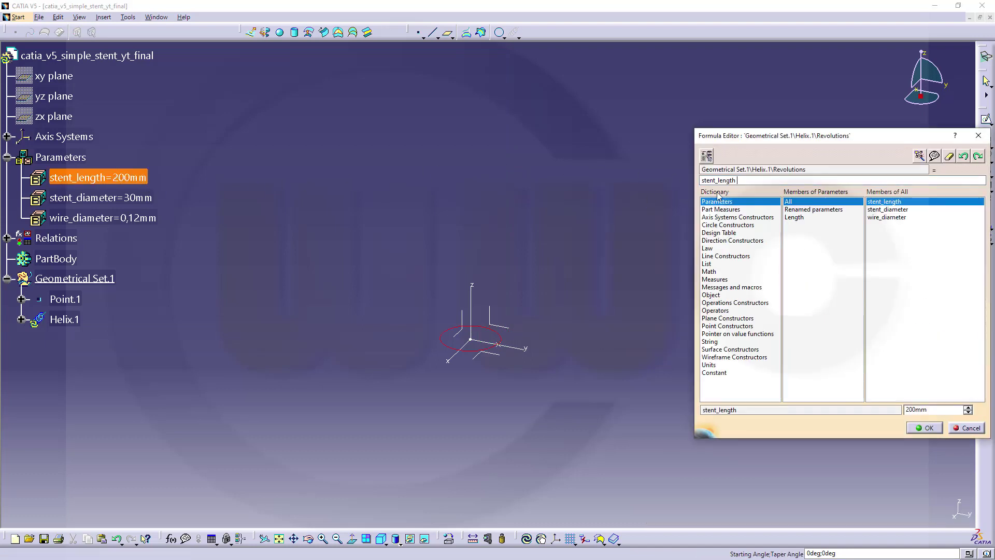
{"action": "type", "text": "/10"}
{"action": "left_click", "coordinate": [928, 428]}
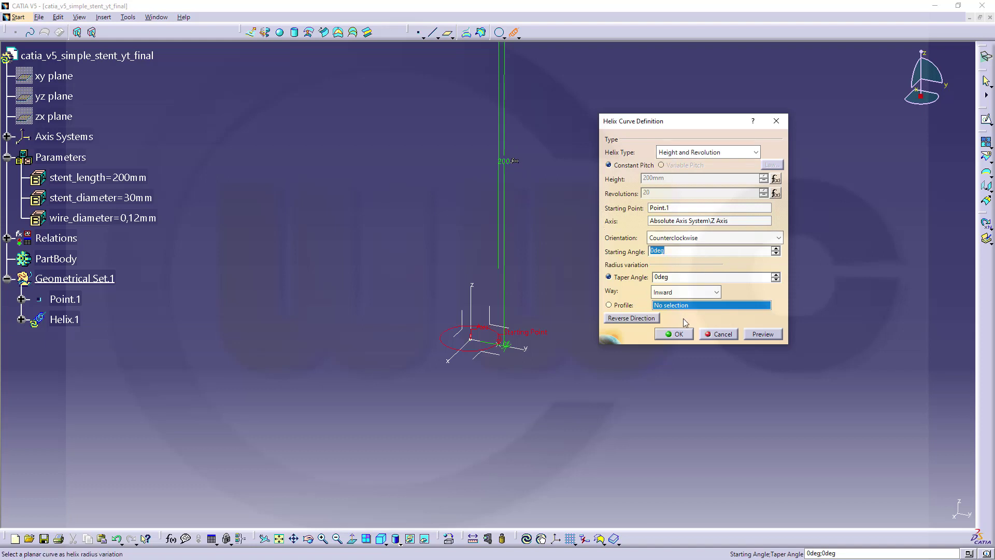
{"action": "left_click", "coordinate": [675, 335]}
{"action": "middle_click_drag", "start_coordinate": [603, 273], "coordinate": [598, 319]}
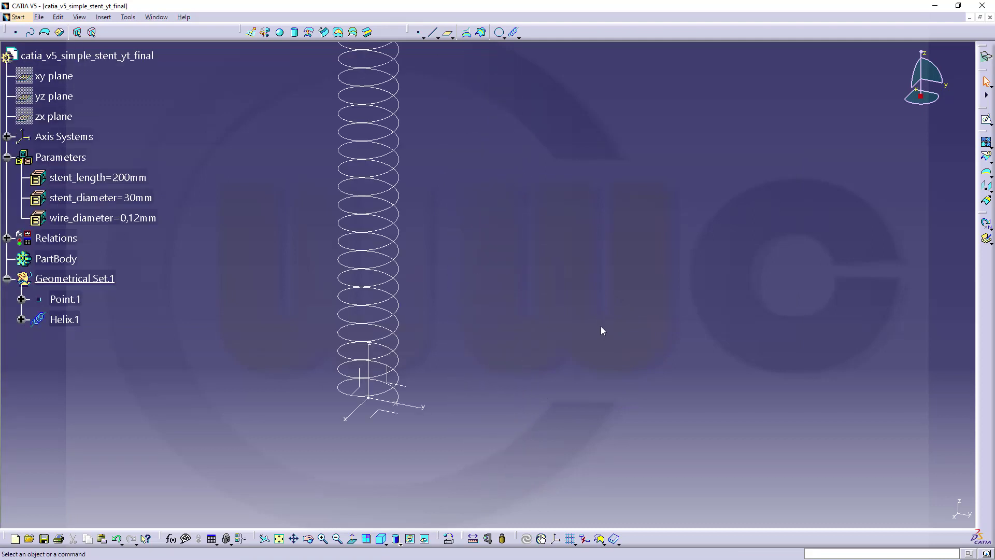
{"action": "mouse_move", "coordinate": [550, 287]}
{"action": "middle_mouse_down"}
{"action": "mouse_move", "coordinate": [658, 277]}
{"action": "mouse_move", "coordinate": [679, 285]}
{"action": "mouse_move", "coordinate": [613, 300]}
{"action": "mouse_move", "coordinate": [602, 325]}
{"action": "middle_mouse_up"}
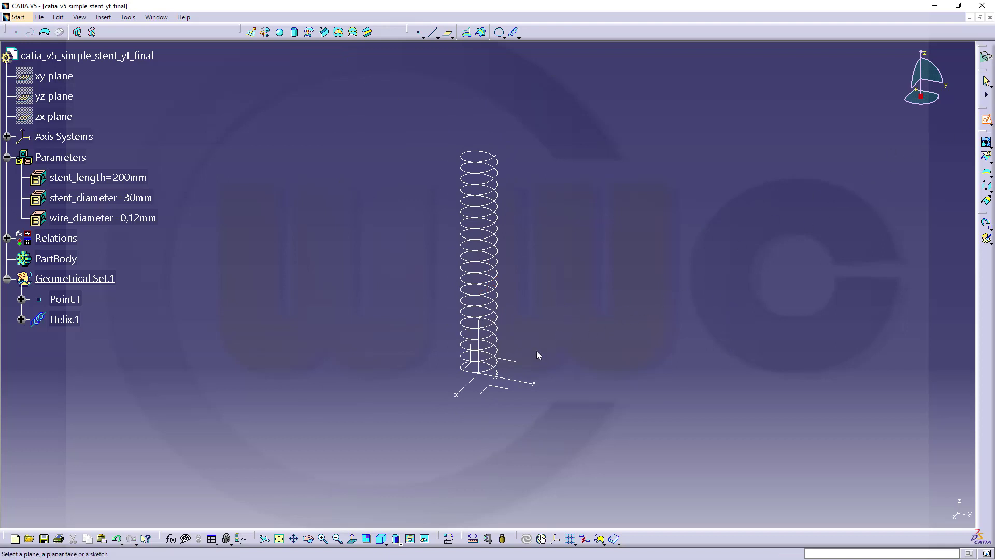
- Start a new sketch on the yz plane near the base of the helix
{"action": "left_click", "coordinate": [510, 364]}
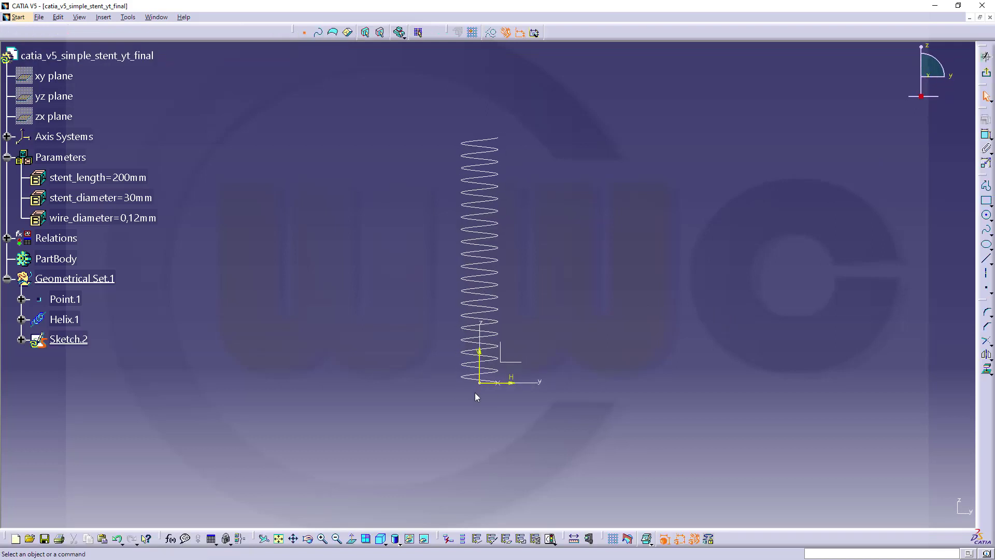
{"action": "middle_click_drag", "start_coordinate": [490, 411], "coordinate": [568, 178]}
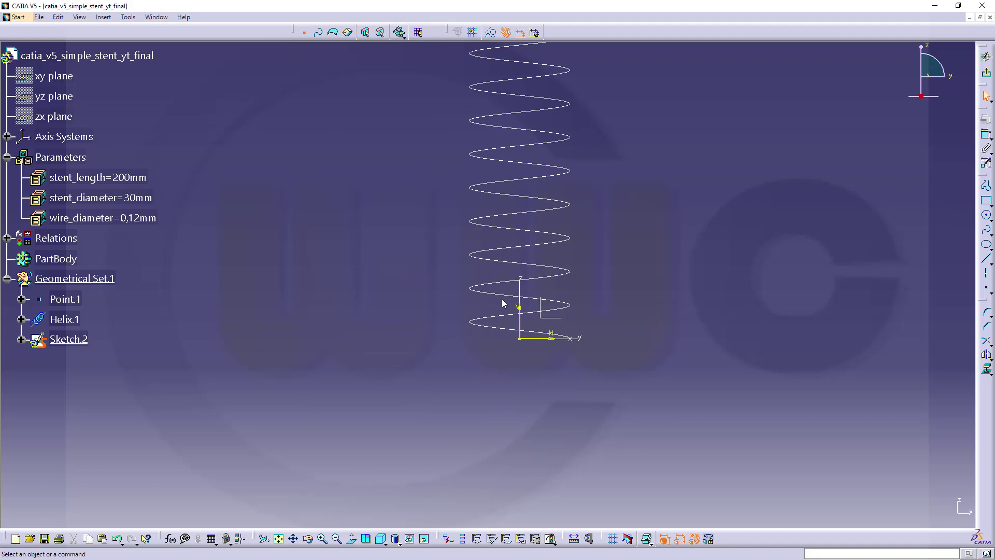
{"action": "left_click", "coordinate": [561, 365]}
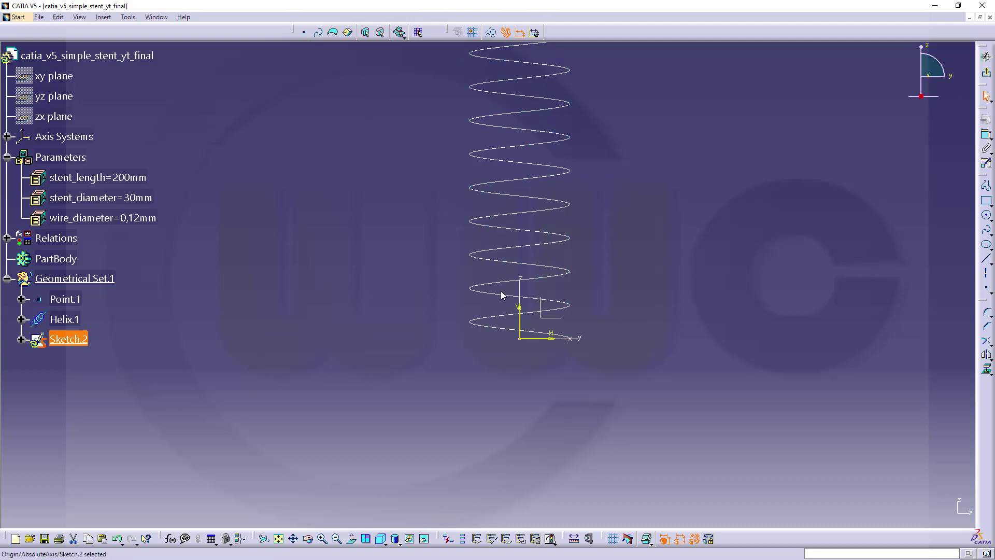
{"action": "left_click", "coordinate": [543, 350]}
{"action": "left_click", "coordinate": [562, 360]}
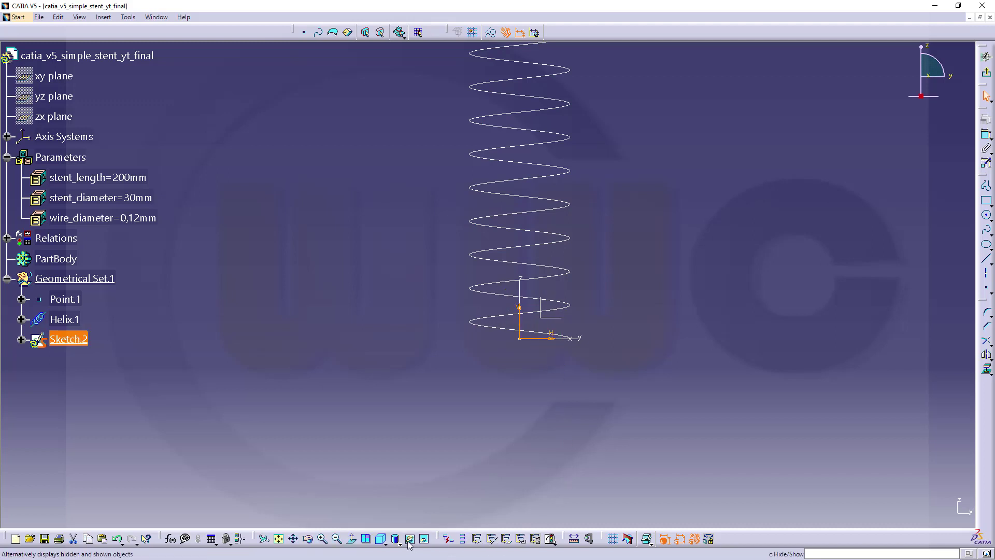
{"action": "left_click", "coordinate": [562, 421]}
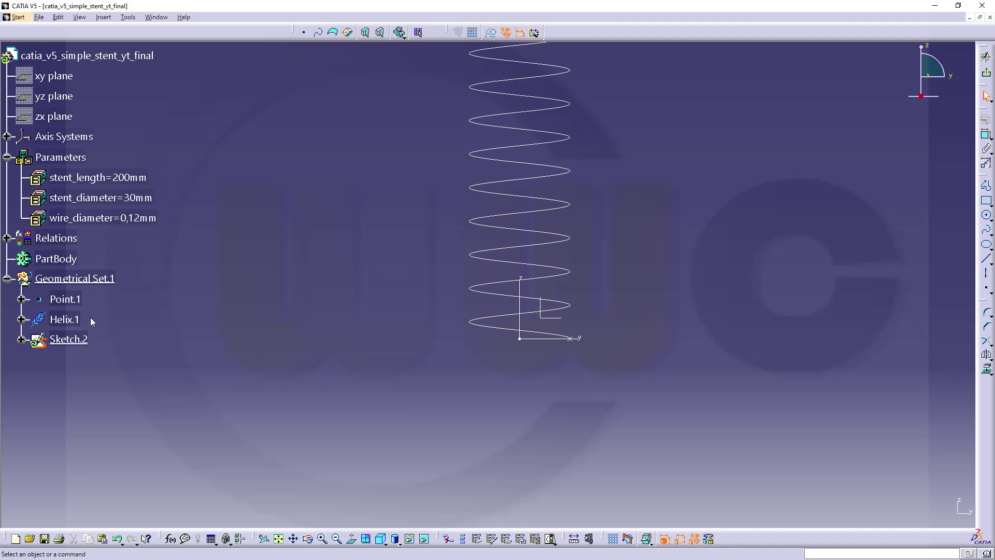
- Project Point.1 into the sketch as a reference point
{"action": "left_click", "coordinate": [64, 299]}
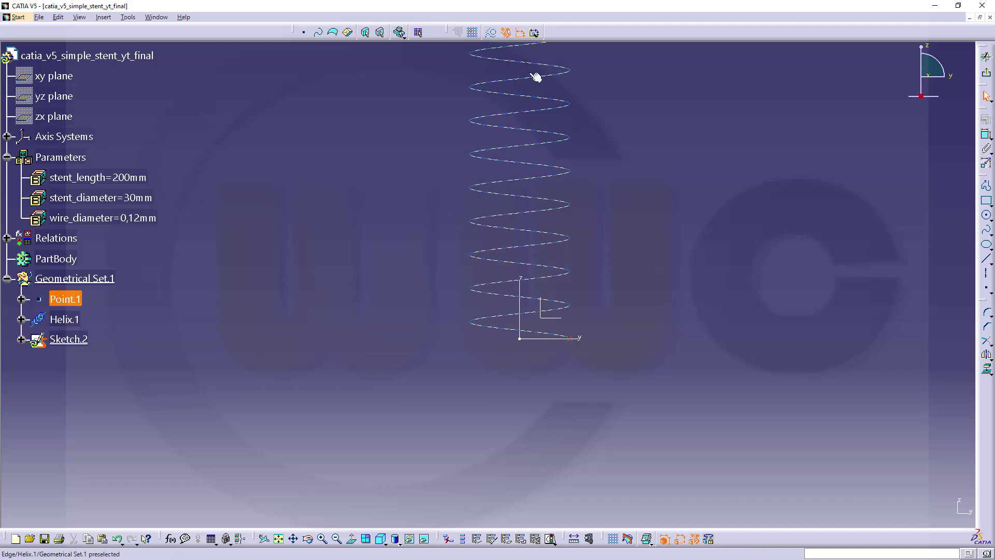
{"action": "left_click", "coordinate": [535, 77], "text": "ctrl"}
{"action": "left_click", "coordinate": [535, 77], "text": "ctrl"}
{"action": "left_click", "coordinate": [161, 289]}
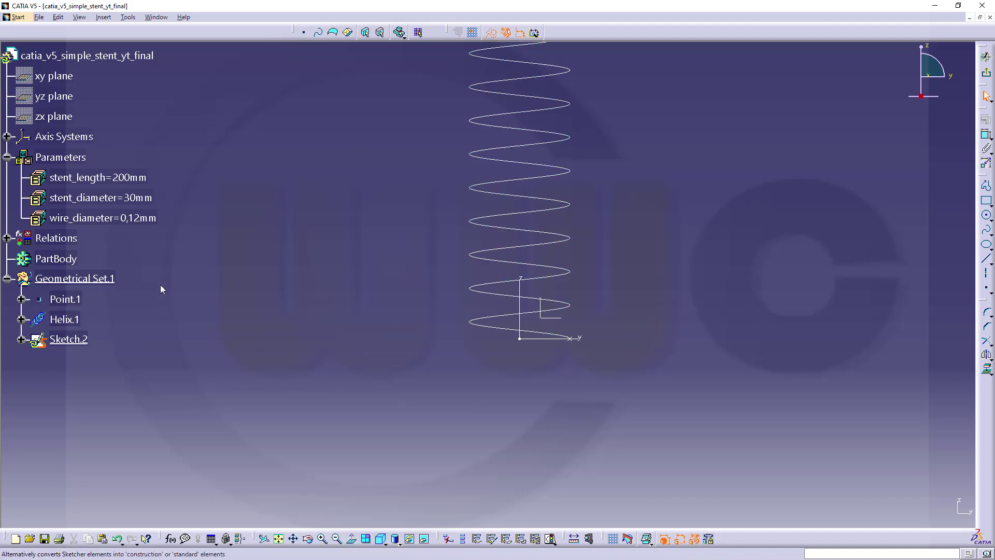
{"action": "left_click", "coordinate": [64, 299]}
{"action": "left_click", "coordinate": [986, 369]}
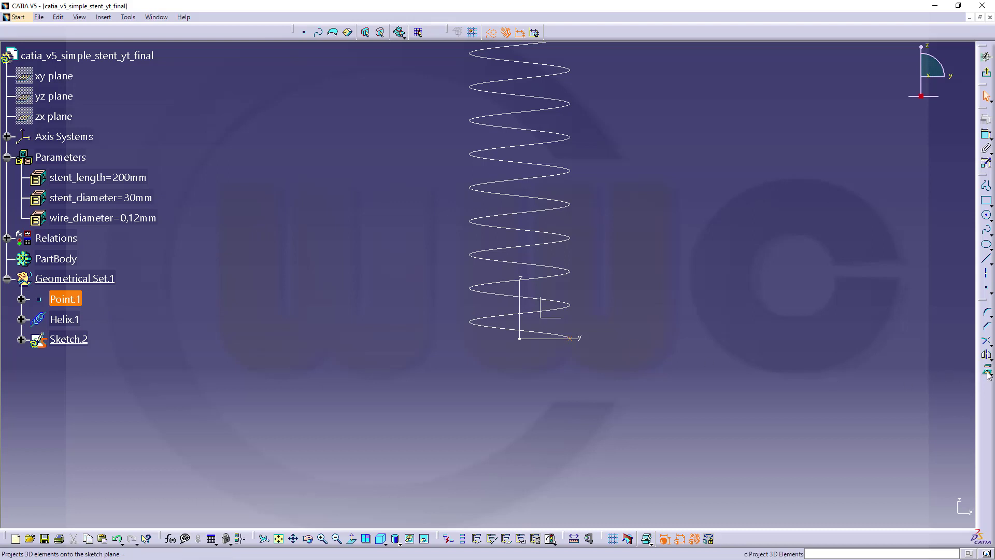
{"action": "left_click", "coordinate": [901, 508]}
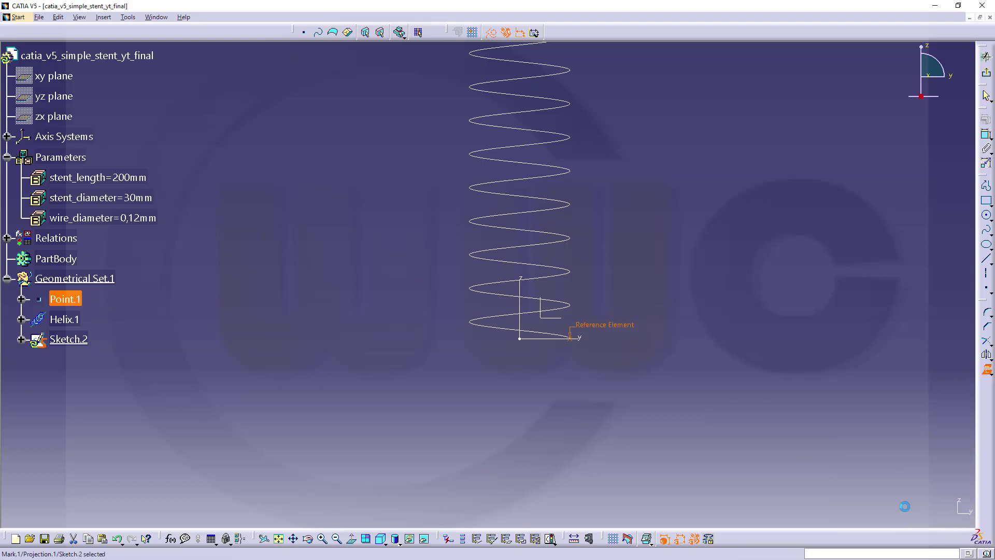
{"action": "mouse_move", "coordinate": [714, 330]}
{"action": "middle_mouse_down"}
{"action": "mouse_move", "coordinate": [710, 357]}
{"action": "mouse_move", "coordinate": [675, 415]}
{"action": "middle_mouse_up"}
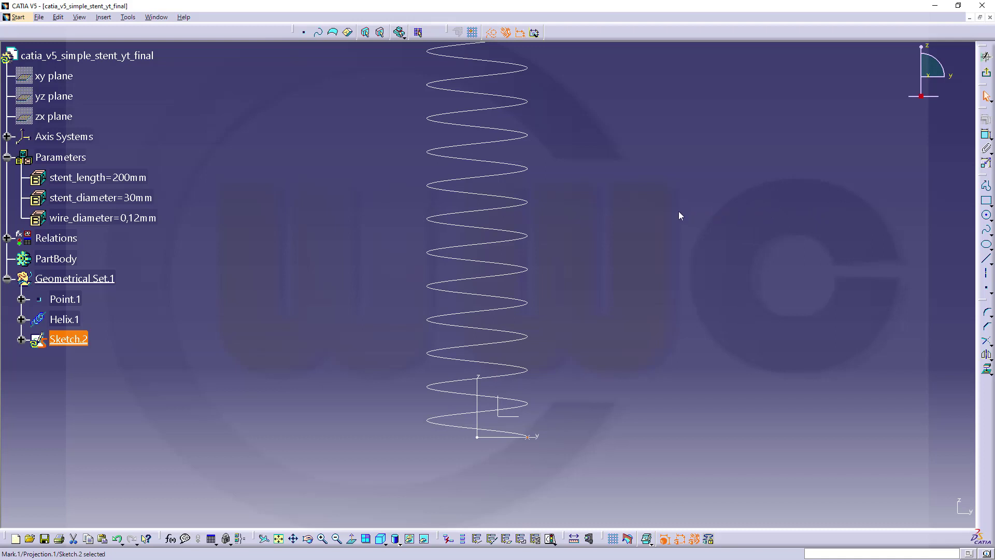
- Begin the zigzag profile at the helix base with alternating vertical and diagonal segments on helix points
{"action": "middle_click_drag", "start_coordinate": [679, 216], "coordinate": [660, 255], "text": "ctrl"}
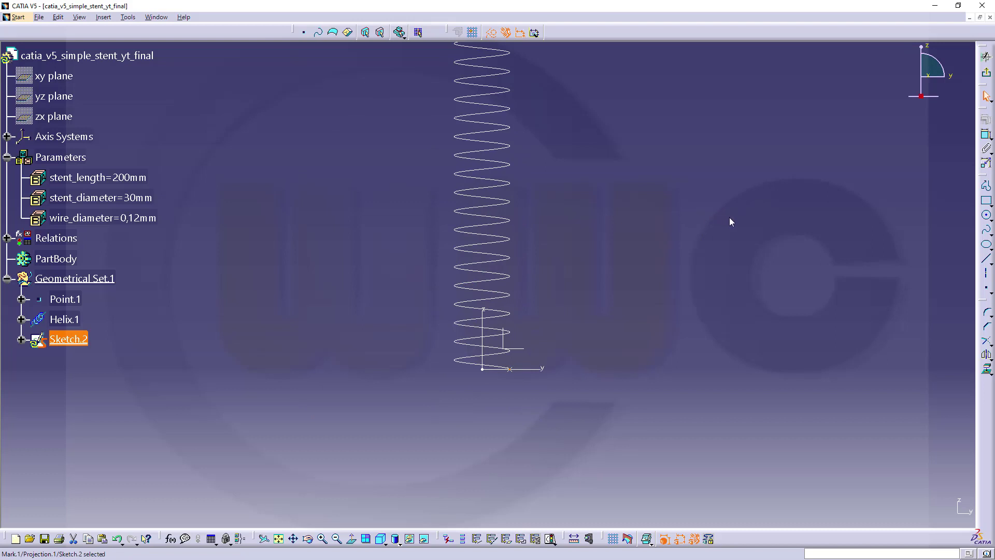
{"action": "left_click", "coordinate": [986, 186]}
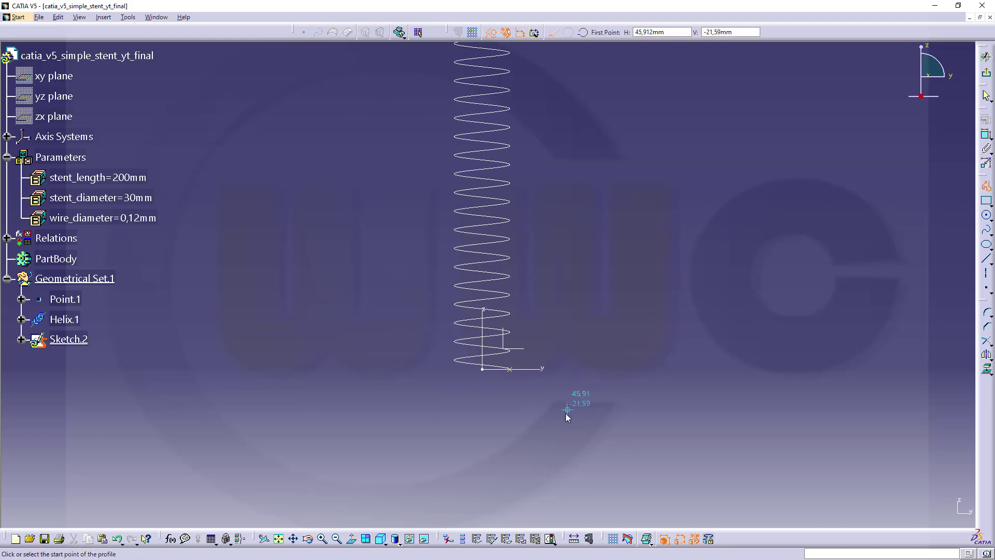
{"action": "middle_click_drag", "start_coordinate": [565, 417], "coordinate": [566, 355], "text": "ctrl"}
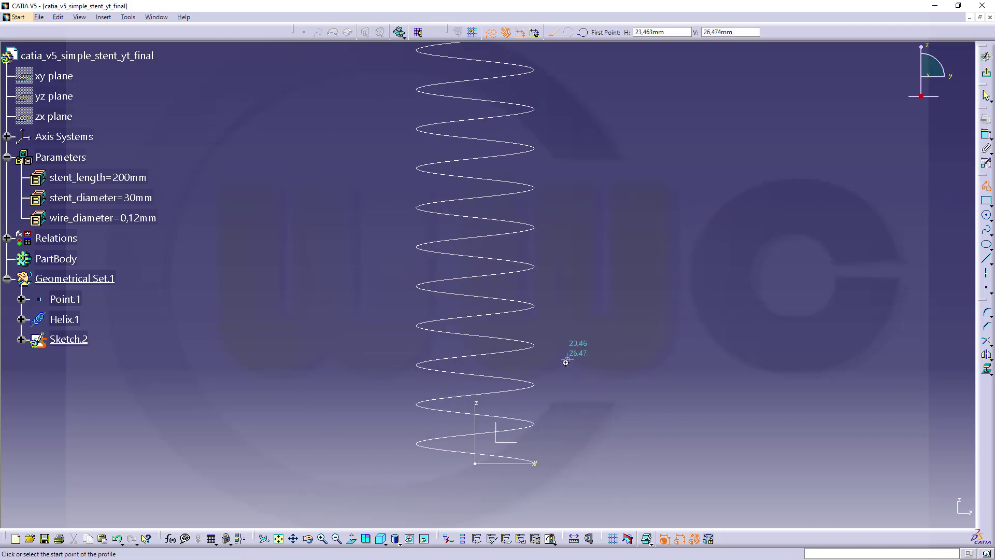
{"action": "left_click", "coordinate": [535, 462]}
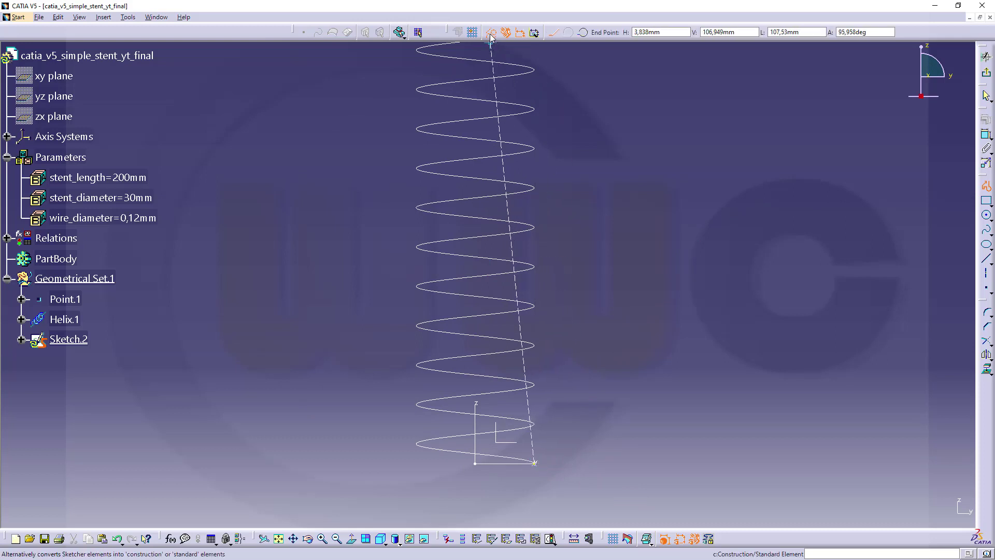
{"action": "left_click", "coordinate": [534, 368]}
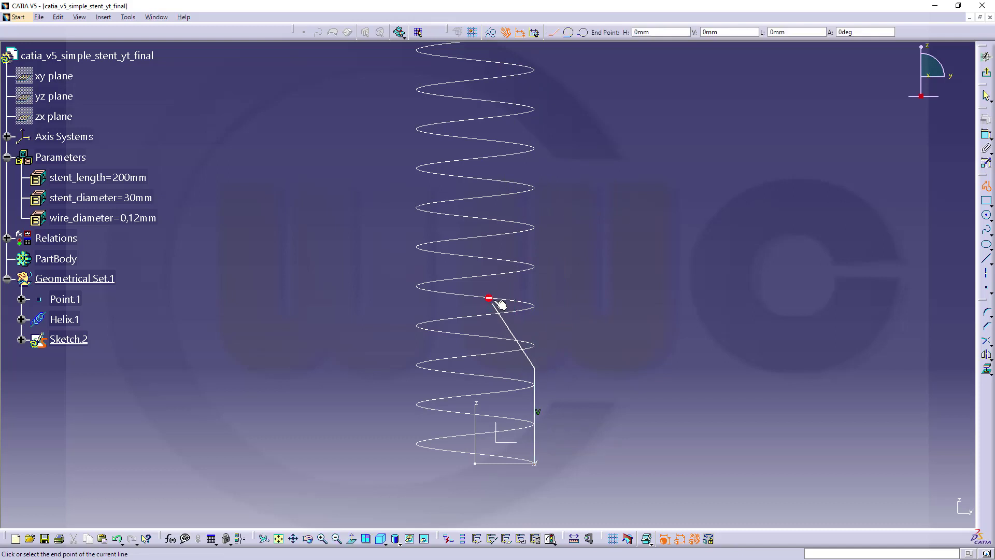
{"action": "left_click", "coordinate": [492, 304]}
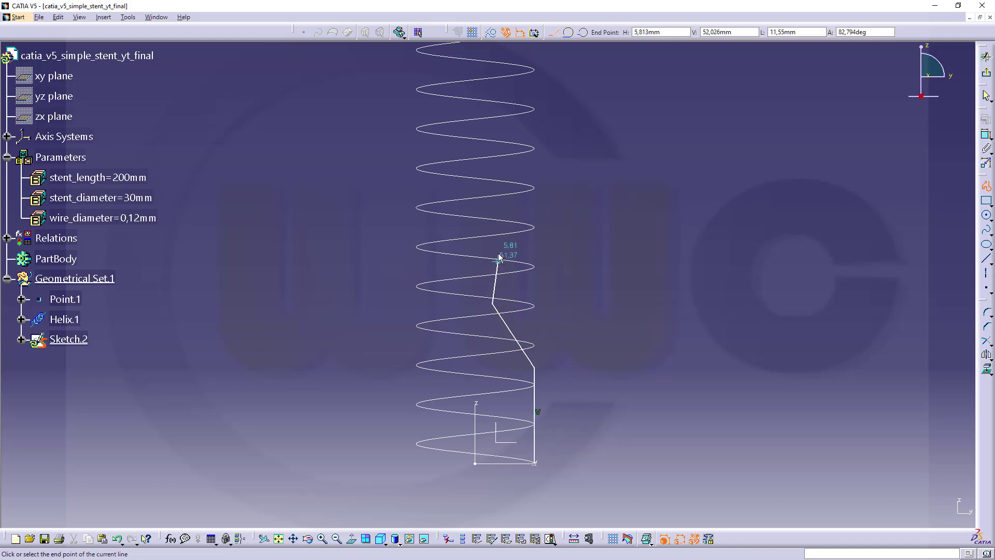
{"action": "left_click", "coordinate": [493, 205]}
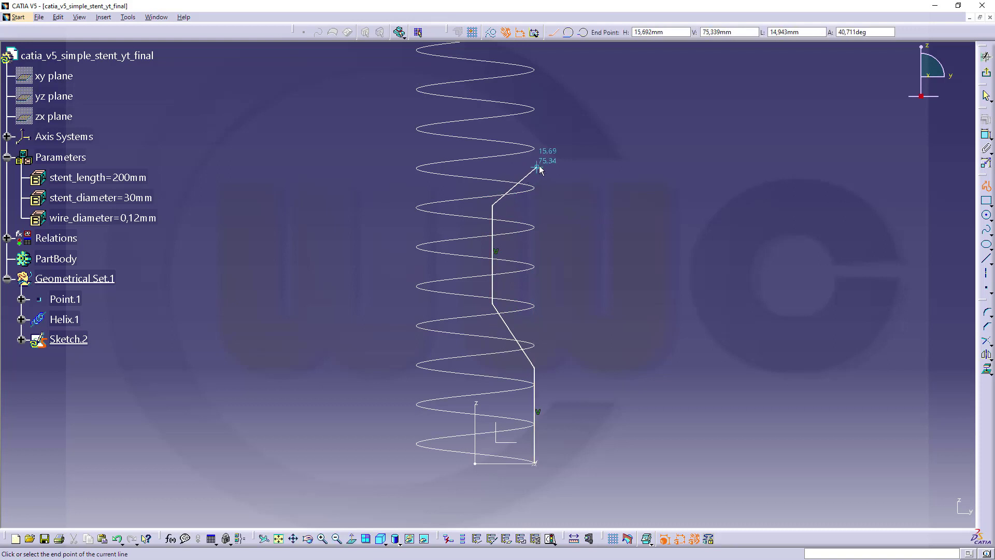
{"action": "left_click", "coordinate": [546, 162]}
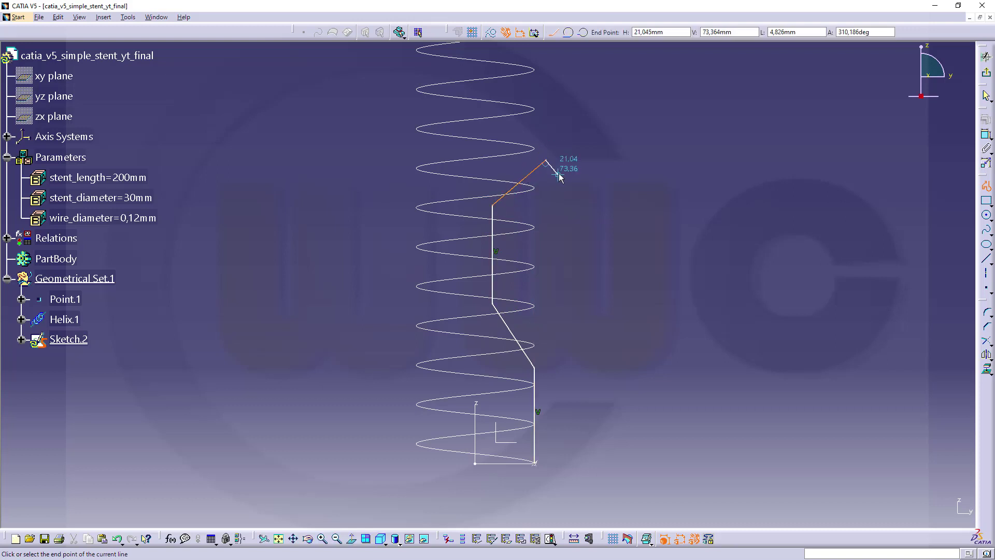
- Continue the zigzag profile up to the top helix turn and pick its top endpoint for dimensioning
{"action": "middle_click_drag", "start_coordinate": [559, 171], "coordinate": [551, 375]}
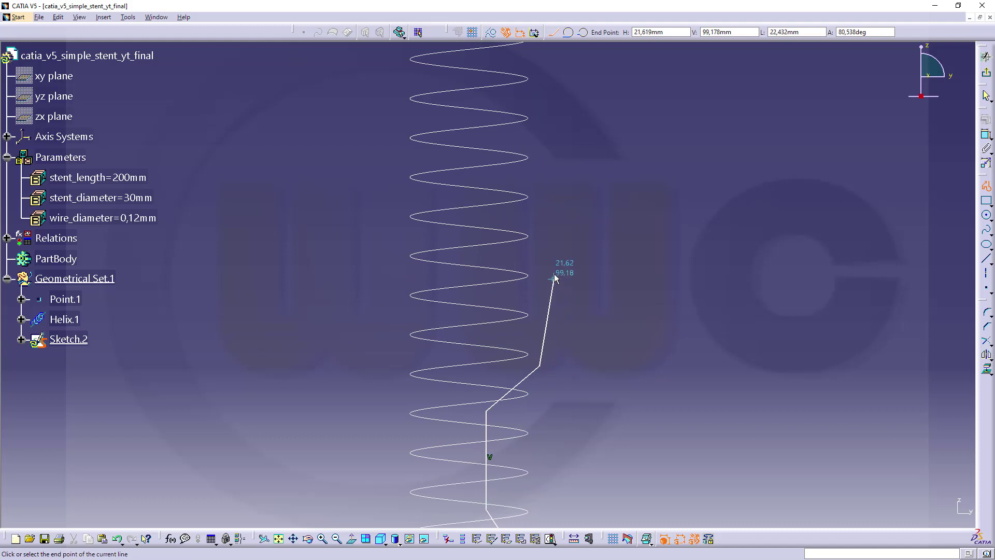
{"action": "left_click", "coordinate": [539, 205]}
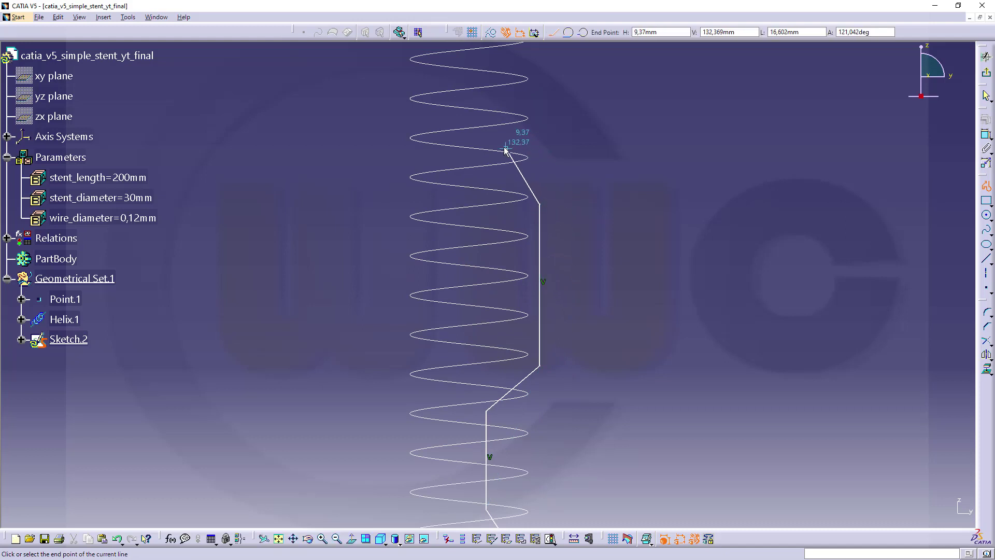
{"action": "left_click", "coordinate": [486, 115]}
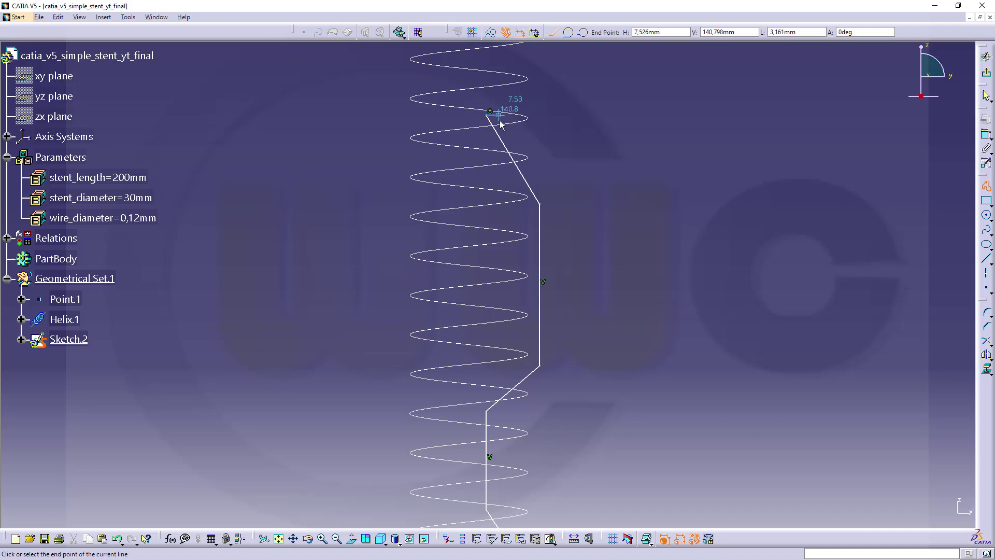
{"action": "middle_click_drag", "start_coordinate": [504, 124], "coordinate": [499, 324]}
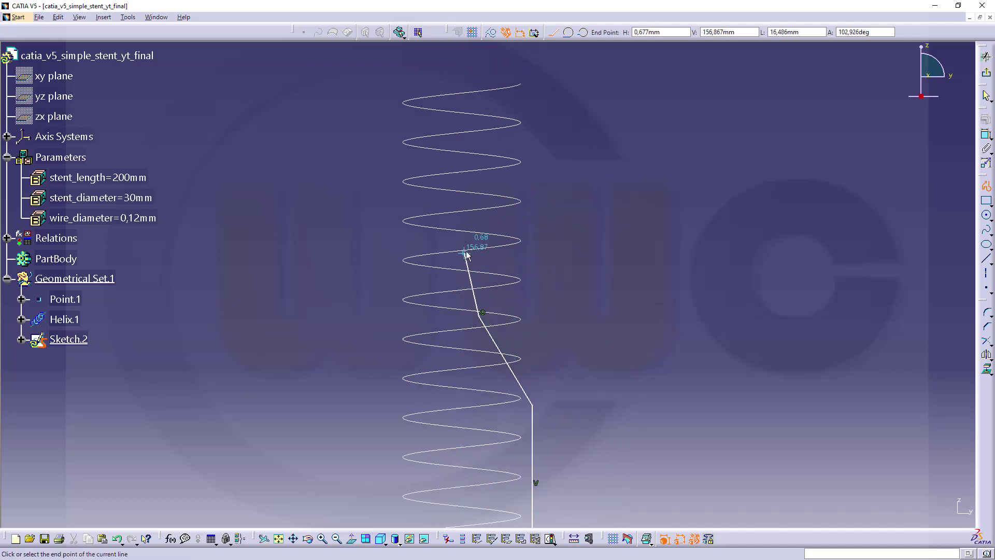
{"action": "left_click", "coordinate": [478, 220]}
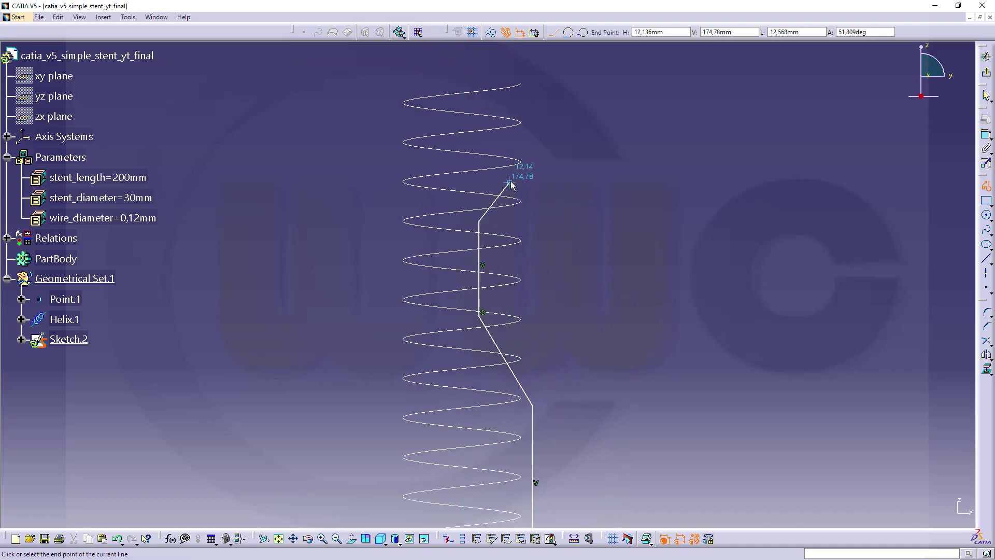
{"action": "left_click", "coordinate": [514, 178]}
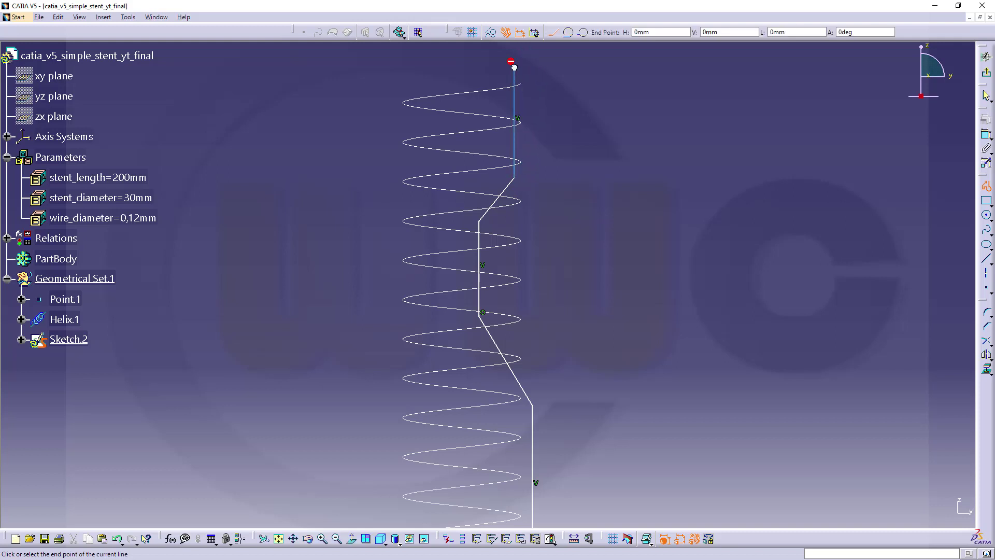
{"action": "left_click", "coordinate": [514, 65]}
{"action": "key", "text": "Escape"}
{"action": "mouse_move", "coordinate": [673, 345]}
{"action": "middle_mouse_down"}
{"action": "mouse_move", "coordinate": [606, 194]}
{"action": "mouse_move", "coordinate": [613, 268]}
{"action": "mouse_move", "coordinate": [633, 250]}
{"action": "mouse_move", "coordinate": [636, 293]}
{"action": "middle_mouse_up"}
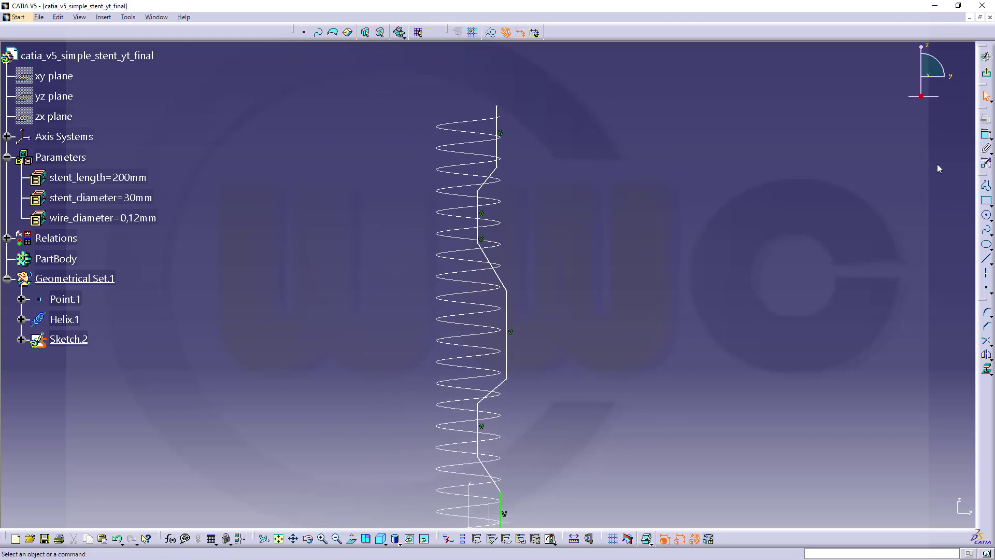
{"action": "left_click", "coordinate": [986, 134]}
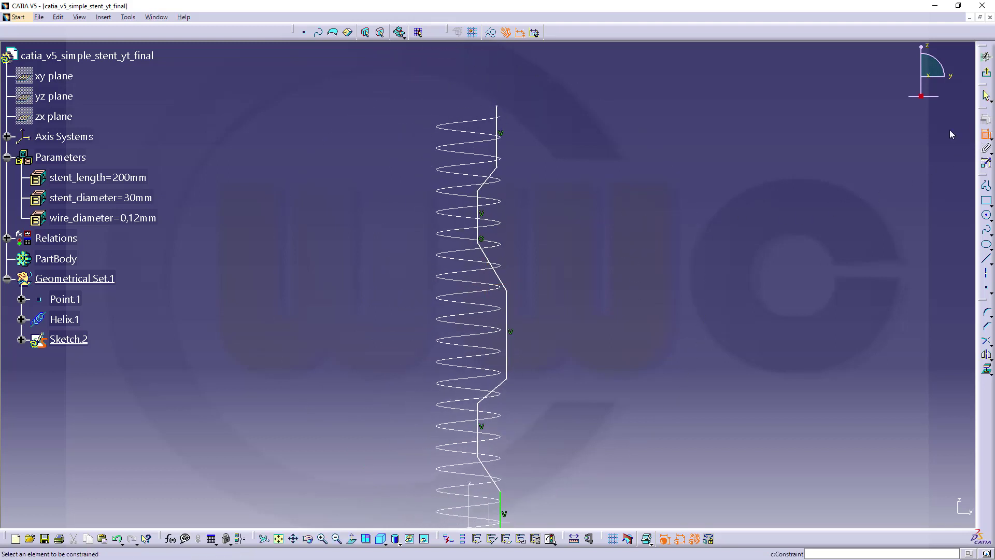
{"action": "left_click", "coordinate": [498, 106]}
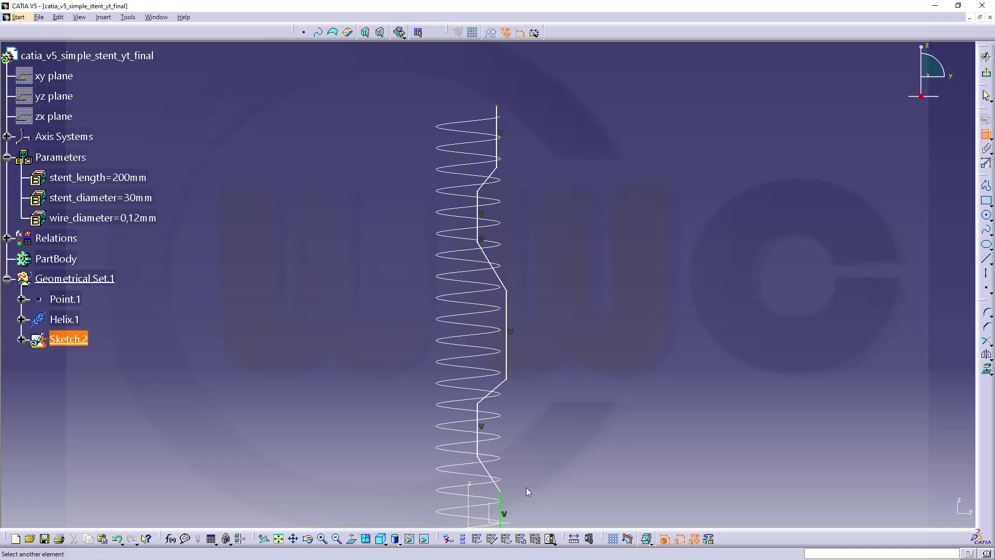
- Dimension the profile height from the horizontal axis and link it to stent_length, reading 200mm
{"action": "middle_click_drag", "start_coordinate": [519, 492], "coordinate": [521, 391]}
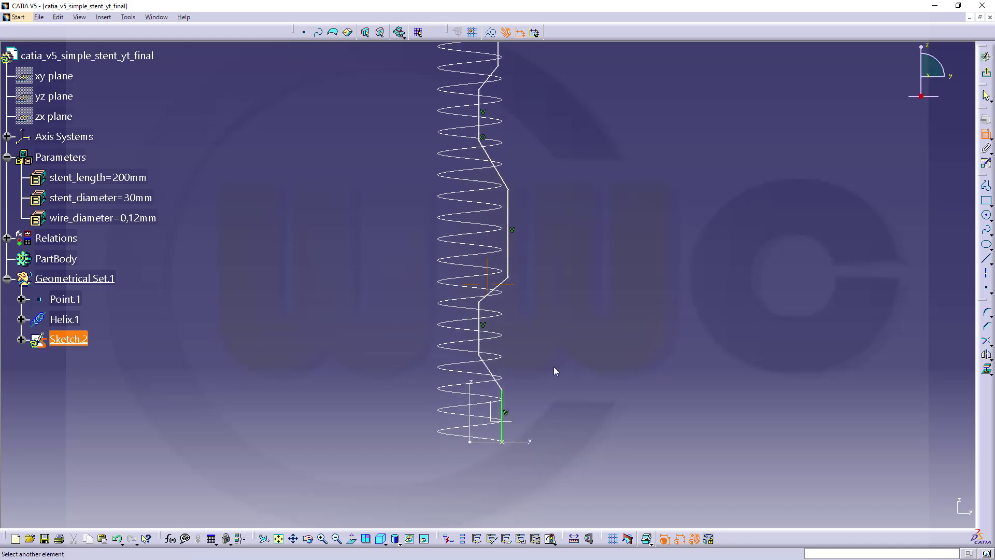
{"action": "left_click", "coordinate": [534, 443]}
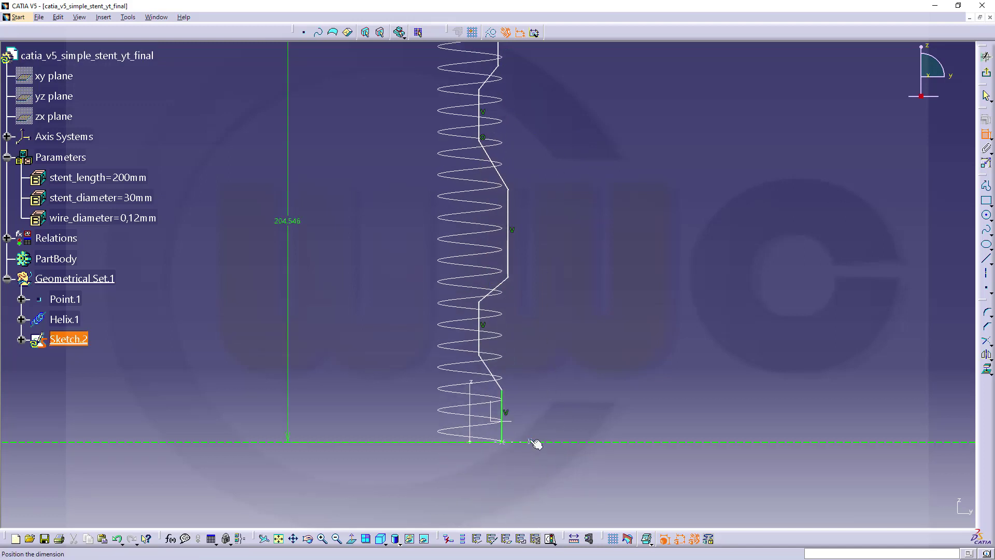
{"action": "left_click", "coordinate": [534, 154]}
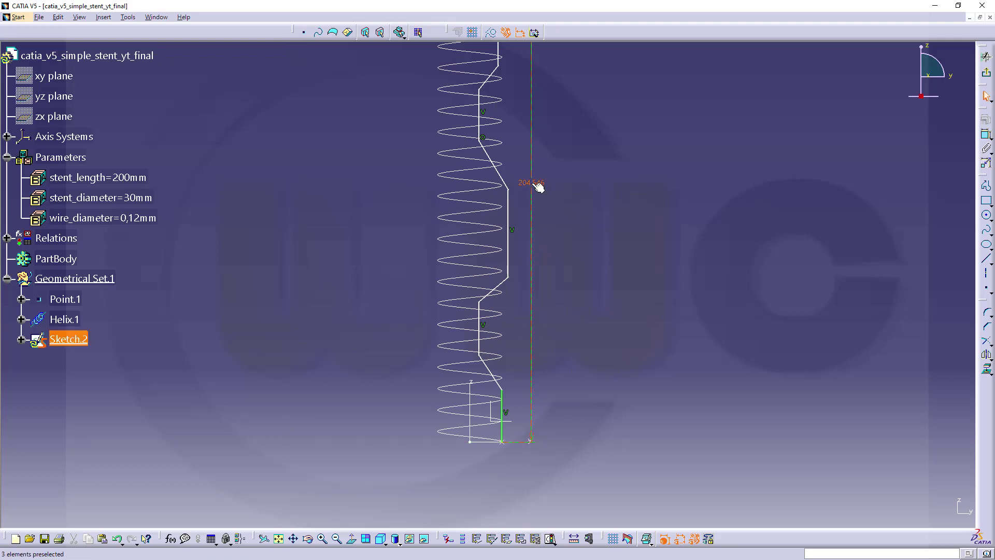
{"action": "double_click", "coordinate": [535, 188]}
{"action": "right_click", "coordinate": [671, 309]}
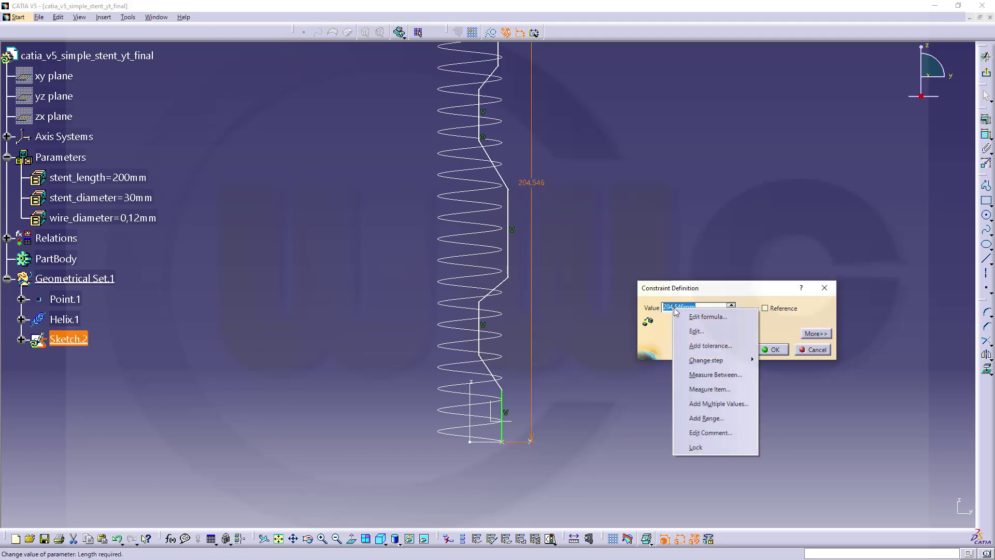
{"action": "left_click", "coordinate": [692, 317]}
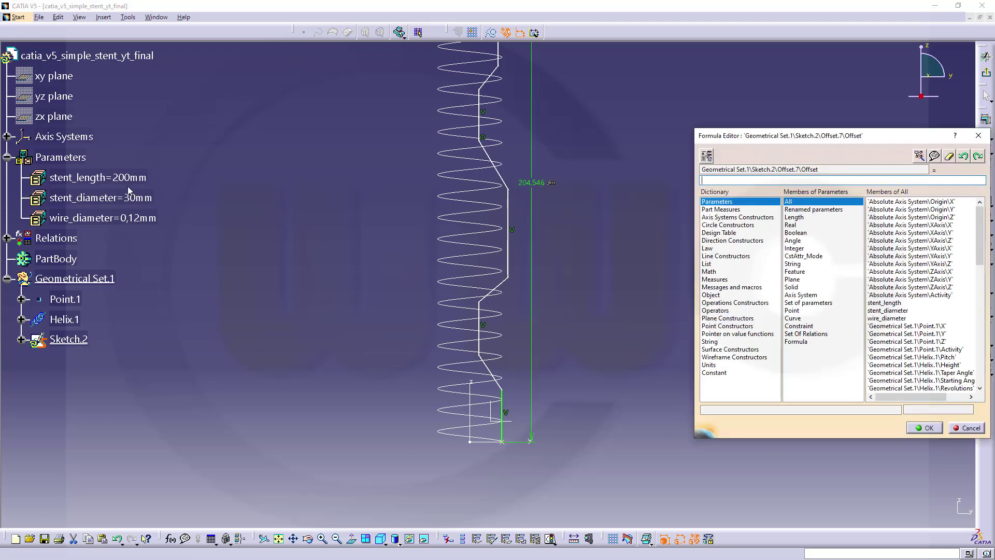
{"action": "left_click", "coordinate": [98, 177]}
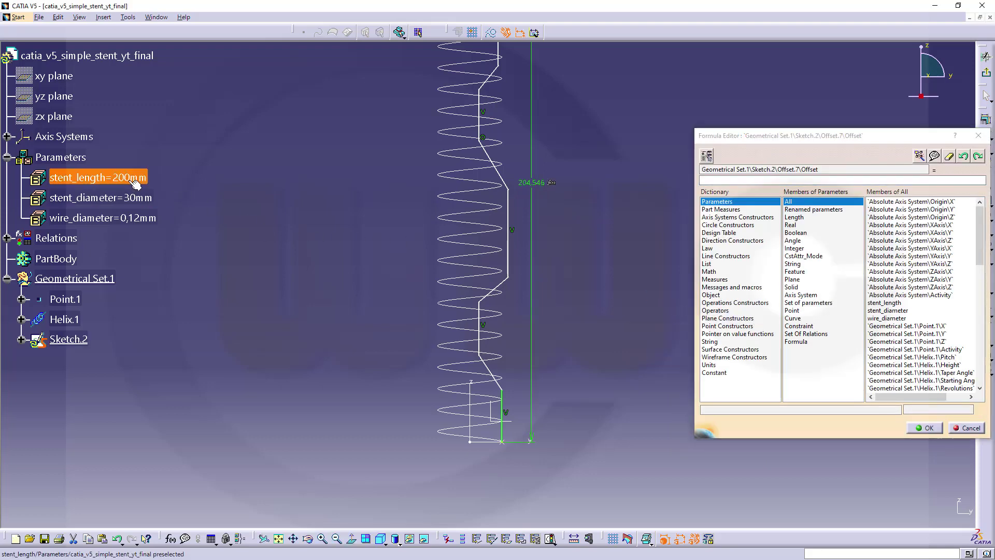
{"action": "left_click", "coordinate": [923, 427]}
{"action": "left_click", "coordinate": [770, 351]}
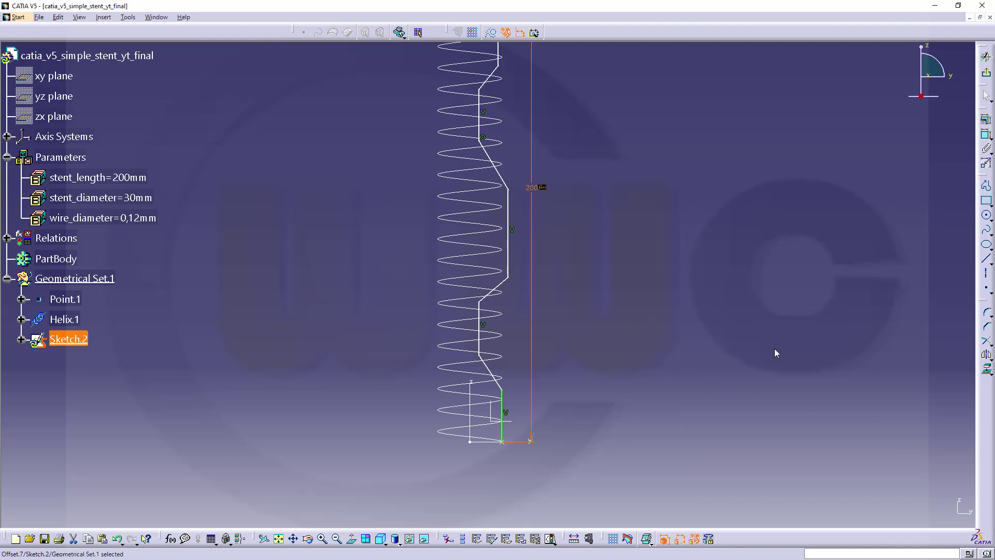
{"action": "mouse_move", "coordinate": [599, 300]}
{"action": "middle_mouse_down"}
{"action": "mouse_move", "coordinate": [659, 278]}
{"action": "mouse_move", "coordinate": [598, 304]}
{"action": "mouse_move", "coordinate": [591, 317]}
{"action": "mouse_move", "coordinate": [595, 264]}
{"action": "mouse_move", "coordinate": [658, 298]}
{"action": "mouse_move", "coordinate": [661, 320]}
{"action": "middle_mouse_up"}
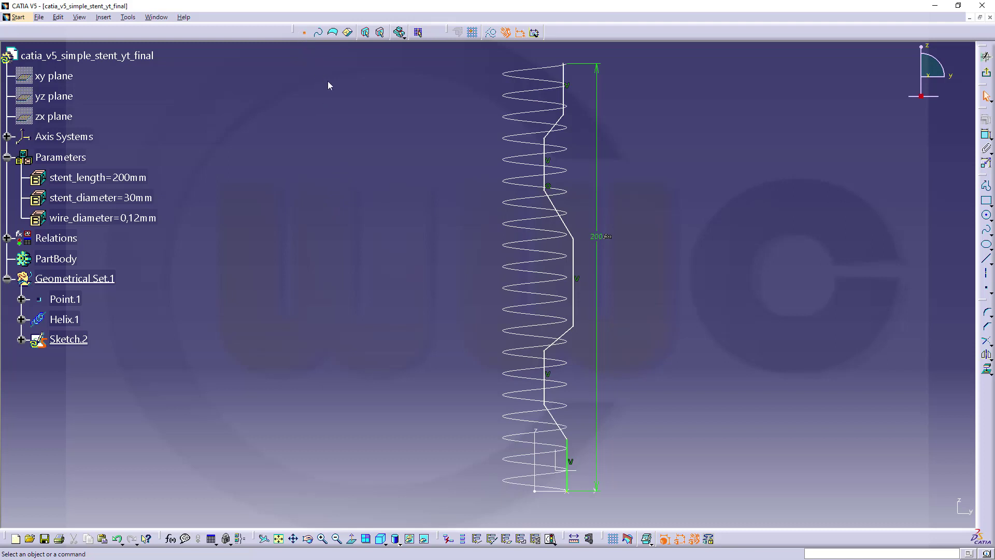
- Round all corners of the zigzag profile with a 15 mm radius
{"action": "mouse_move", "coordinate": [428, 98]}
{"action": "left_mouse_down"}
{"action": "mouse_move", "coordinate": [499, 107]}
{"action": "mouse_move", "coordinate": [602, 162]}
{"action": "mouse_move", "coordinate": [583, 360]}
{"action": "mouse_move", "coordinate": [594, 459]}
{"action": "left_mouse_up"}
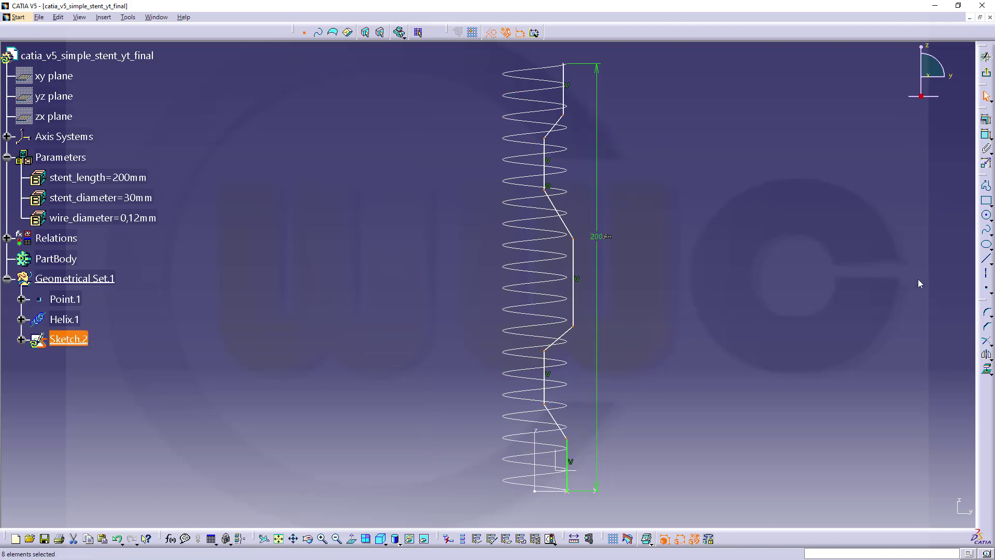
{"action": "left_click", "coordinate": [985, 312]}
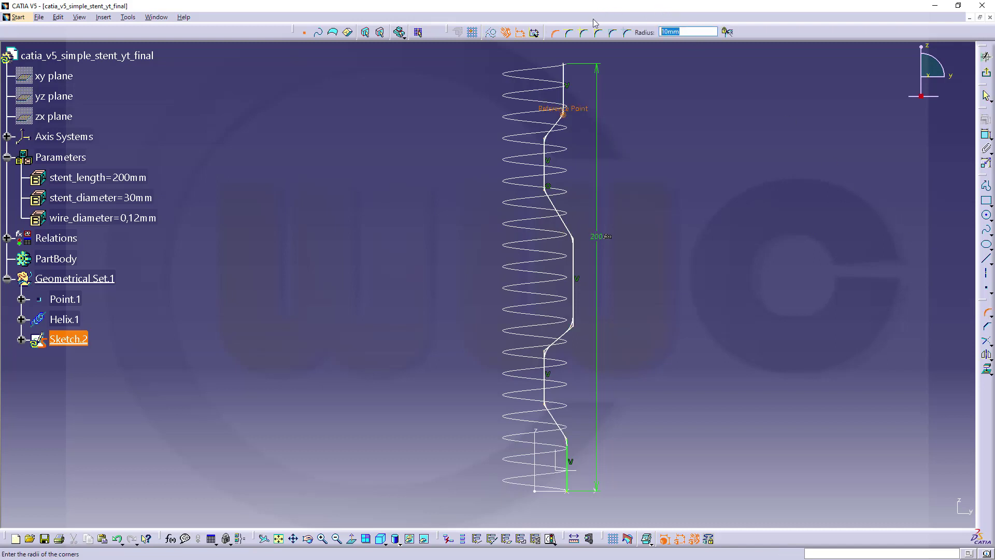
{"action": "type", "text": "15"}
{"action": "key", "text": "Return"}
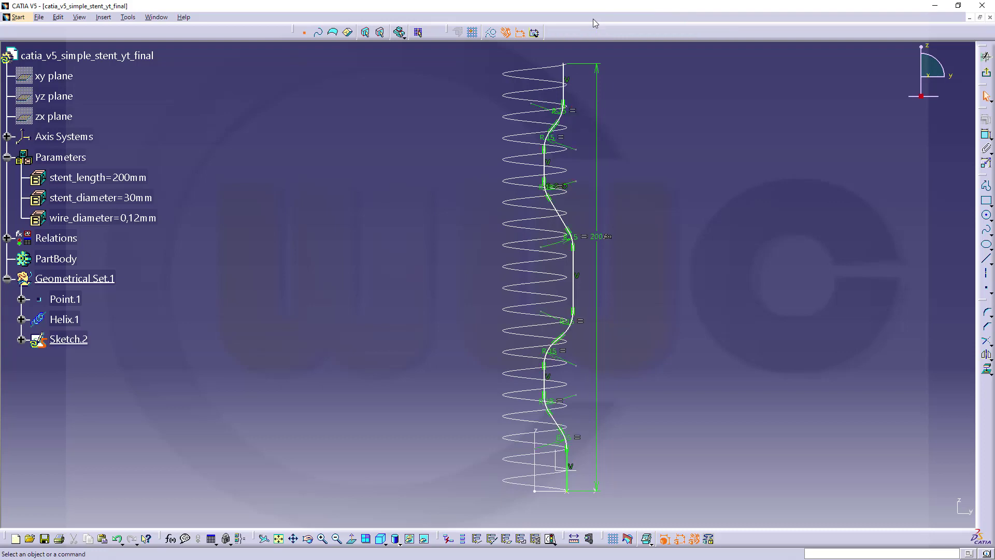
{"action": "mouse_move", "coordinate": [599, 185]}
{"action": "middle_mouse_down"}
{"action": "mouse_move", "coordinate": [616, 199]}
{"action": "mouse_move", "coordinate": [622, 234]}
{"action": "mouse_move", "coordinate": [597, 435]}
{"action": "mouse_move", "coordinate": [663, 202]}
{"action": "mouse_move", "coordinate": [638, 442]}
{"action": "mouse_move", "coordinate": [666, 331]}
{"action": "middle_mouse_up"}
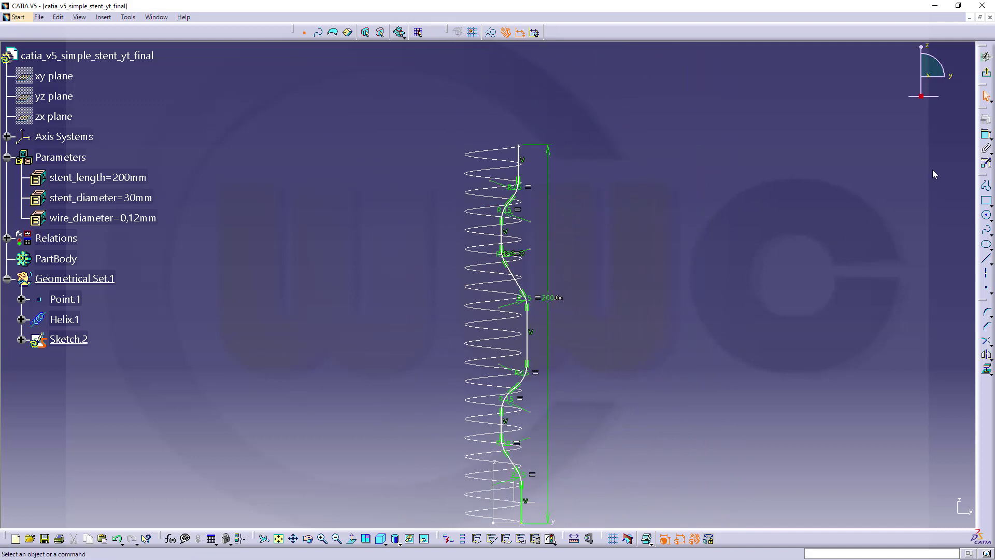
- Exit the sketcher back to the 3D part, showing the whole helix, with Sketch.2 deselected
{"action": "left_click", "coordinate": [986, 56]}
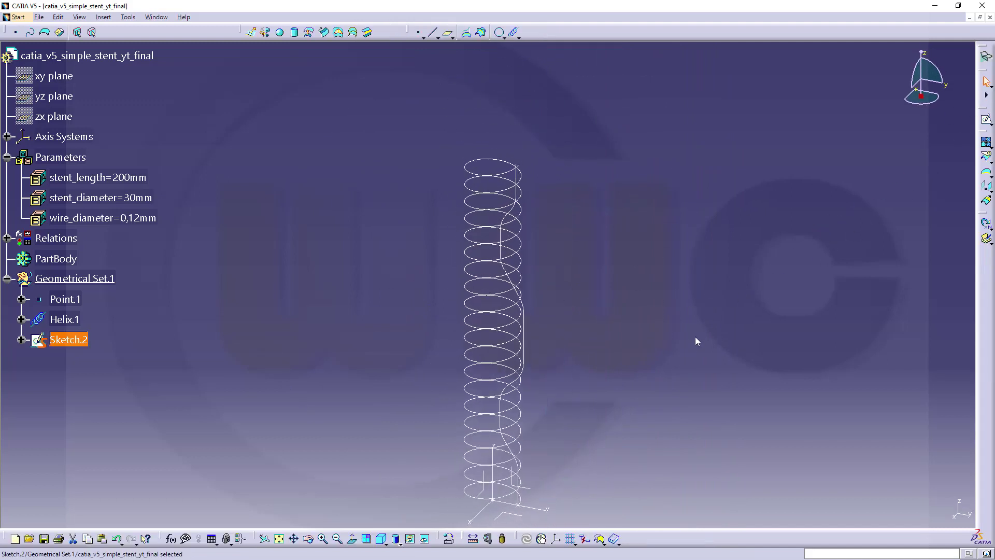
{"action": "mouse_move", "coordinate": [696, 341]}
{"action": "middle_mouse_down"}
{"action": "mouse_move", "coordinate": [684, 284]}
{"action": "mouse_move", "coordinate": [695, 266]}
{"action": "mouse_move", "coordinate": [663, 308]}
{"action": "mouse_move", "coordinate": [598, 318]}
{"action": "middle_mouse_up"}
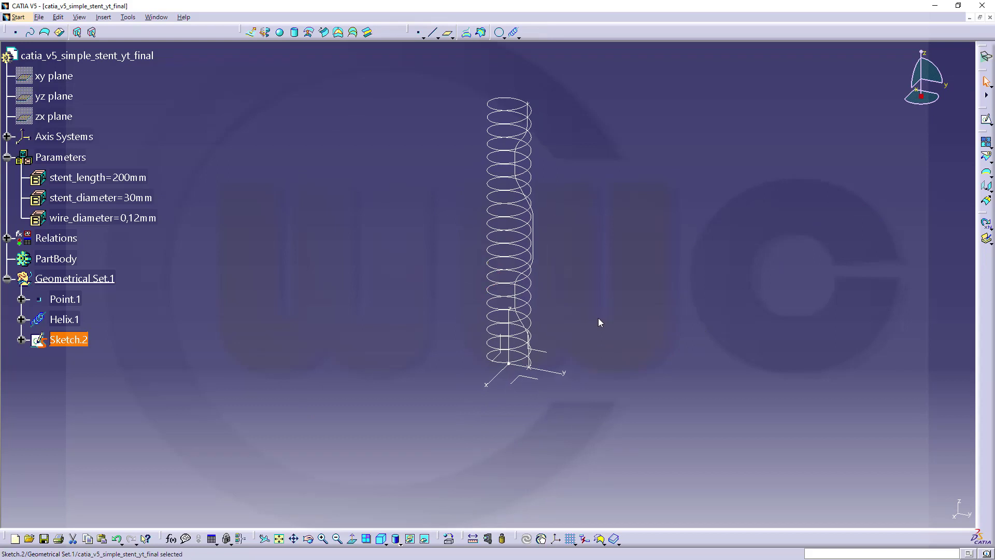
{"action": "left_click", "coordinate": [615, 340]}
- Start Sketch.3 at the helix base, hide its axis lines, and select Point.1
{"action": "left_click", "coordinate": [986, 121]}
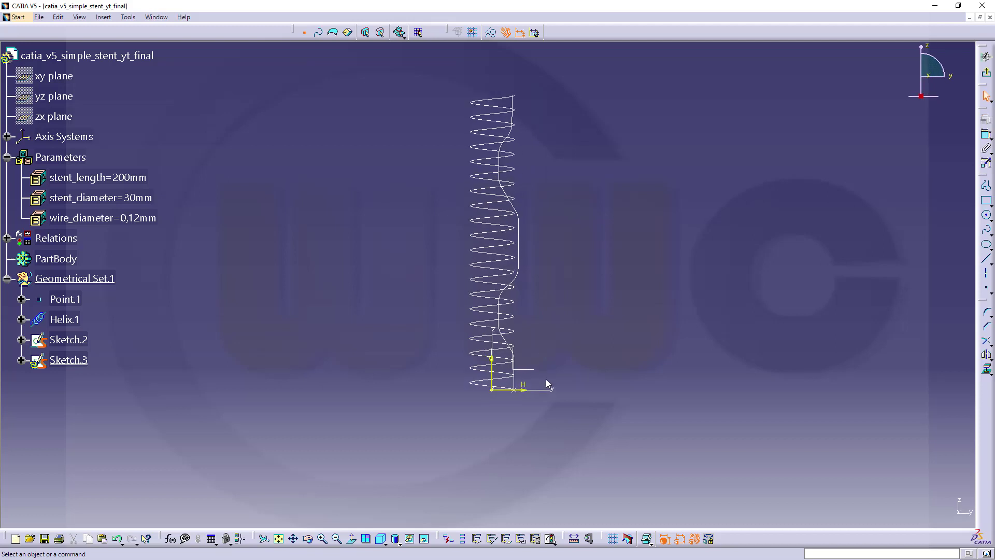
{"action": "mouse_move", "coordinate": [518, 451]}
{"action": "middle_mouse_down"}
{"action": "mouse_move", "coordinate": [537, 394]}
{"action": "mouse_move", "coordinate": [562, 186]}
{"action": "middle_mouse_up"}
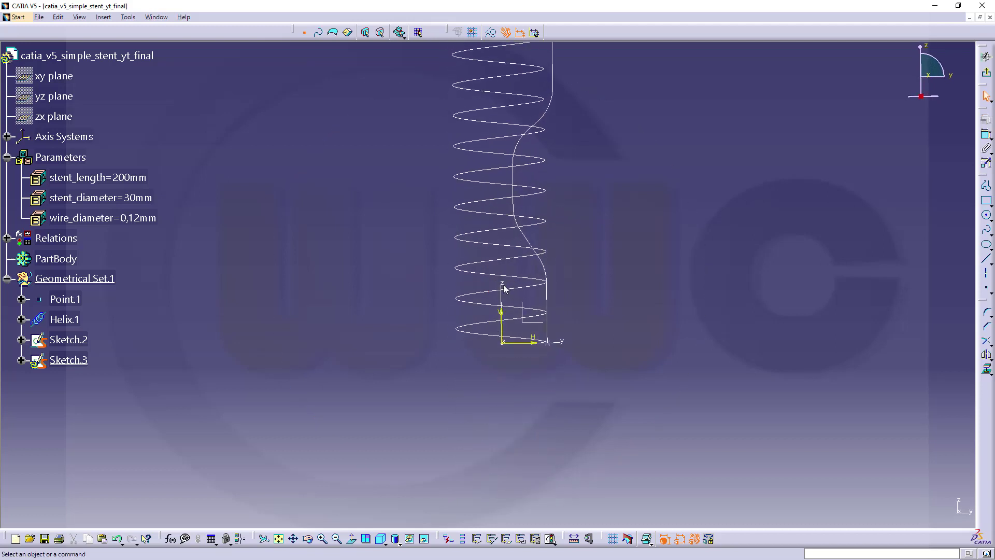
{"action": "mouse_move", "coordinate": [487, 284]}
{"action": "left_mouse_down"}
{"action": "mouse_move", "coordinate": [555, 362]}
{"action": "mouse_move", "coordinate": [543, 370]}
{"action": "left_mouse_up"}
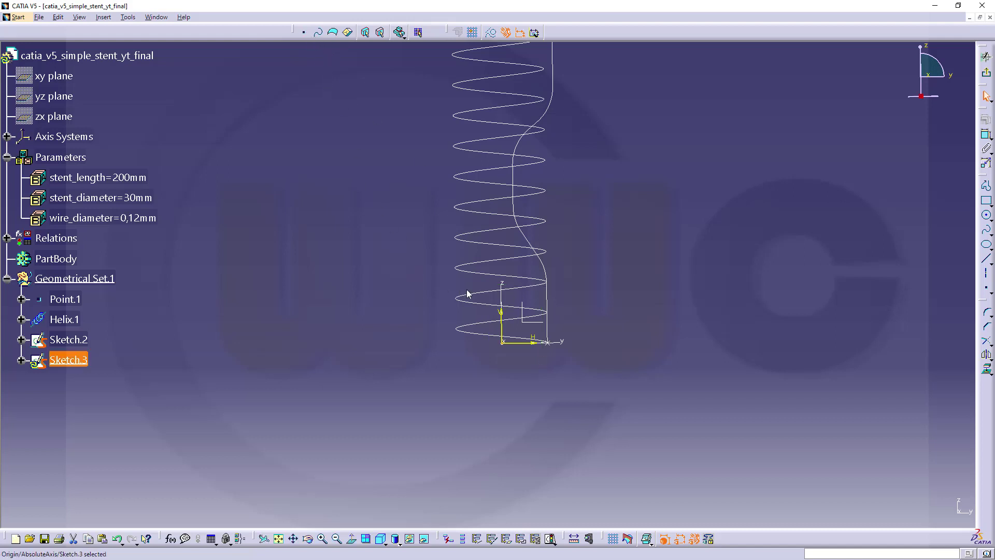
{"action": "left_click_drag", "start_coordinate": [481, 285], "coordinate": [543, 368]}
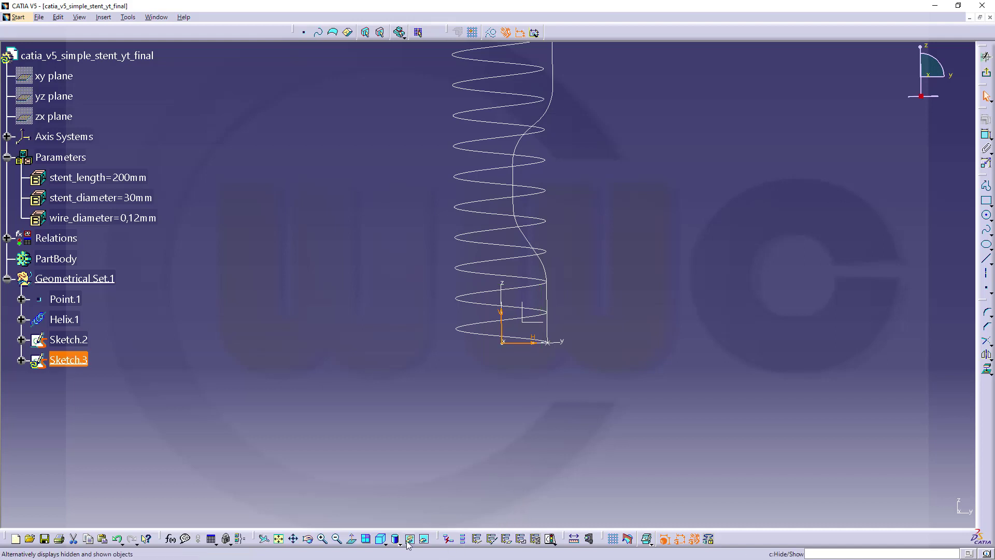
{"action": "left_click", "coordinate": [519, 461]}
{"action": "left_click", "coordinate": [546, 342]}
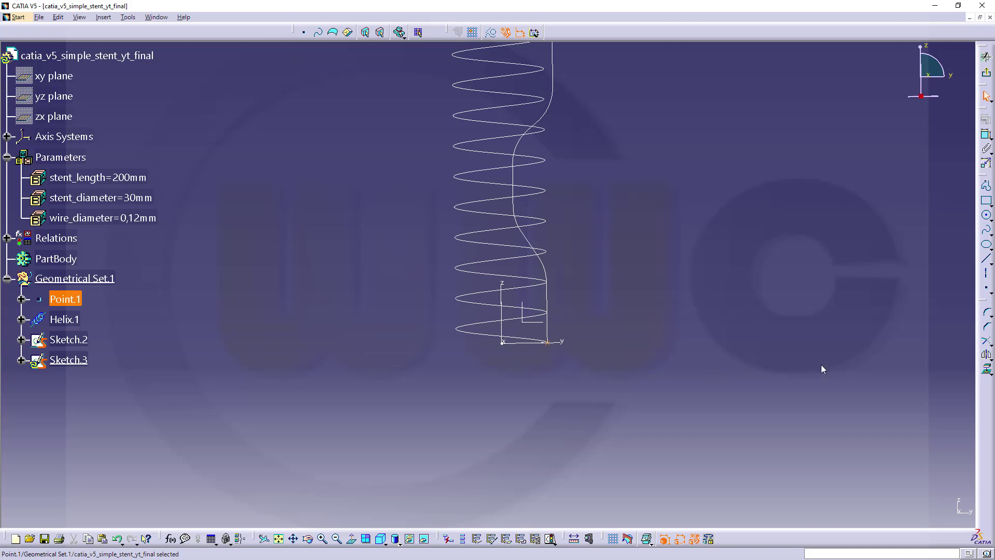
- Project Point.1 into Sketch.3
{"action": "left_click", "coordinate": [985, 369]}
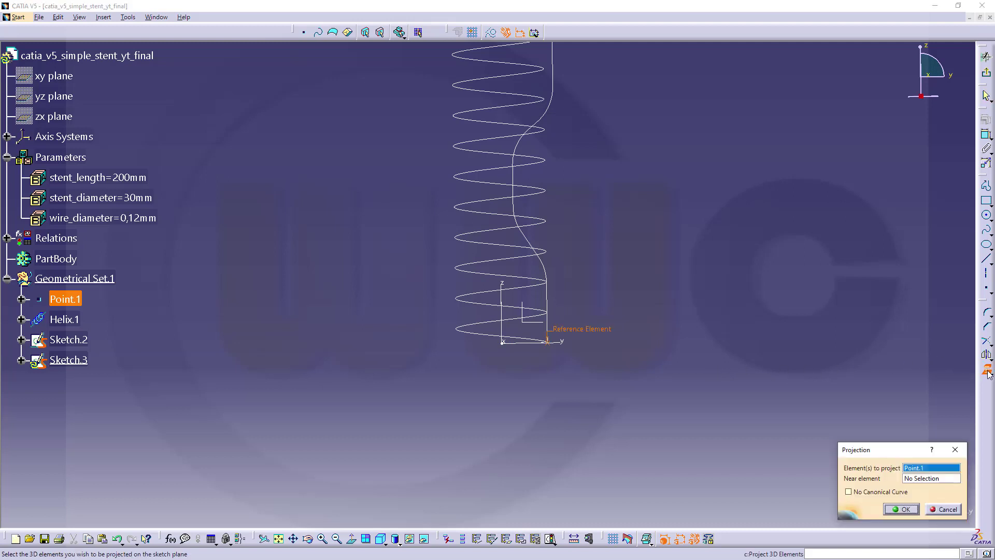
{"action": "left_click", "coordinate": [490, 33]}
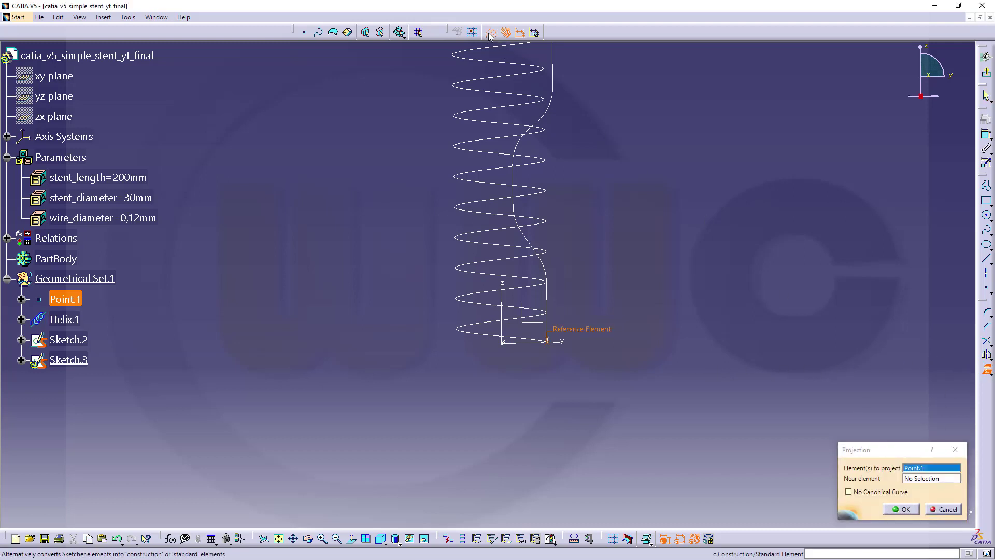
{"action": "left_click", "coordinate": [900, 509]}
{"action": "left_click", "coordinate": [776, 422]}
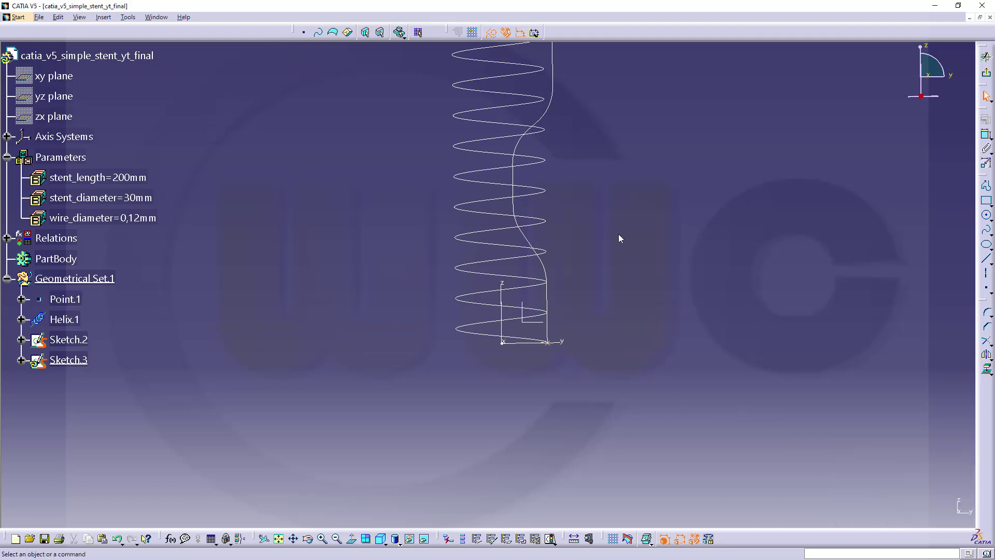
- Draw a circle centred on the projected helix start point
{"action": "left_click", "coordinate": [986, 215]}
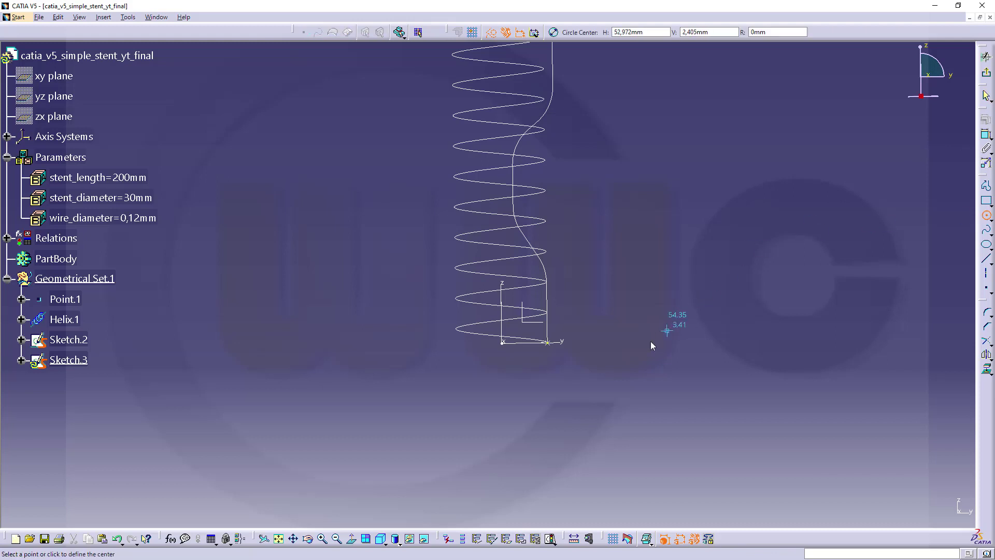
{"action": "left_click", "coordinate": [548, 342]}
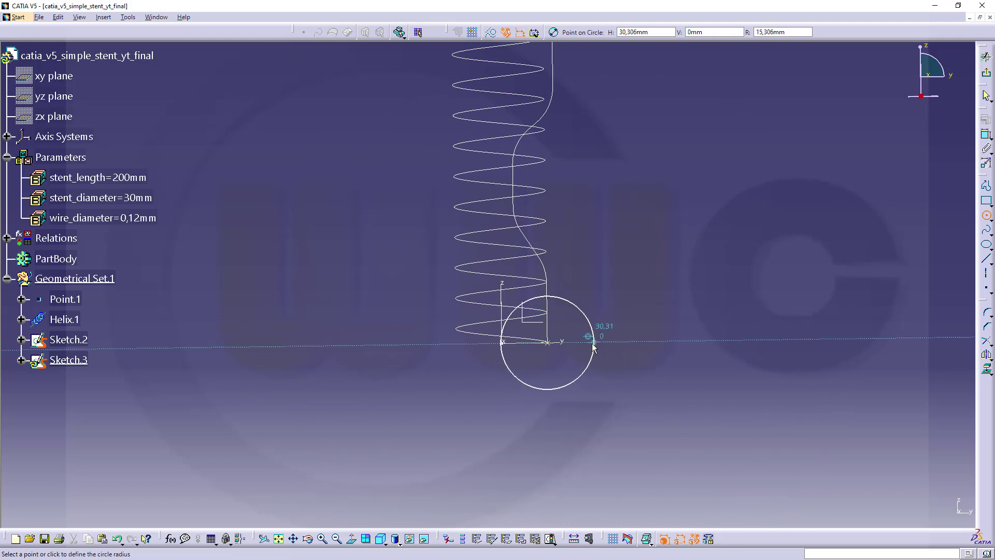
{"action": "left_click", "coordinate": [575, 361]}
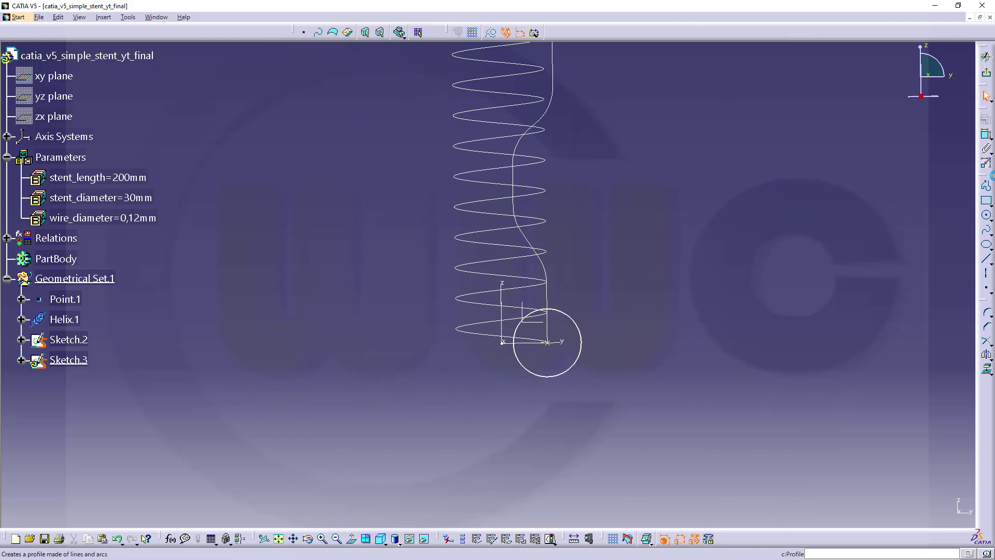
{"action": "left_click", "coordinate": [986, 136]}
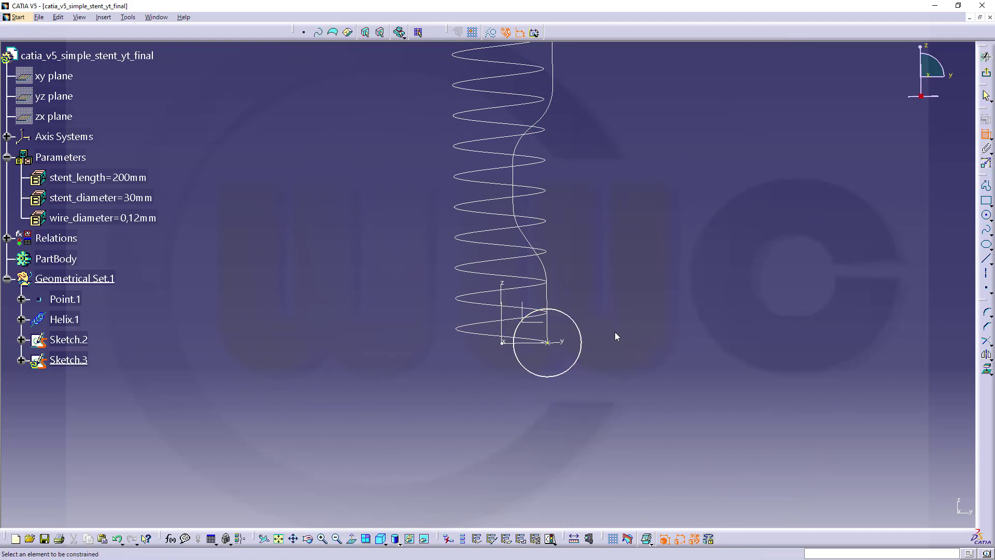
- Dimension the circle's radius and drive it with the formula wire_diameter/2, giving 0,06mm
{"action": "left_click", "coordinate": [581, 332]}
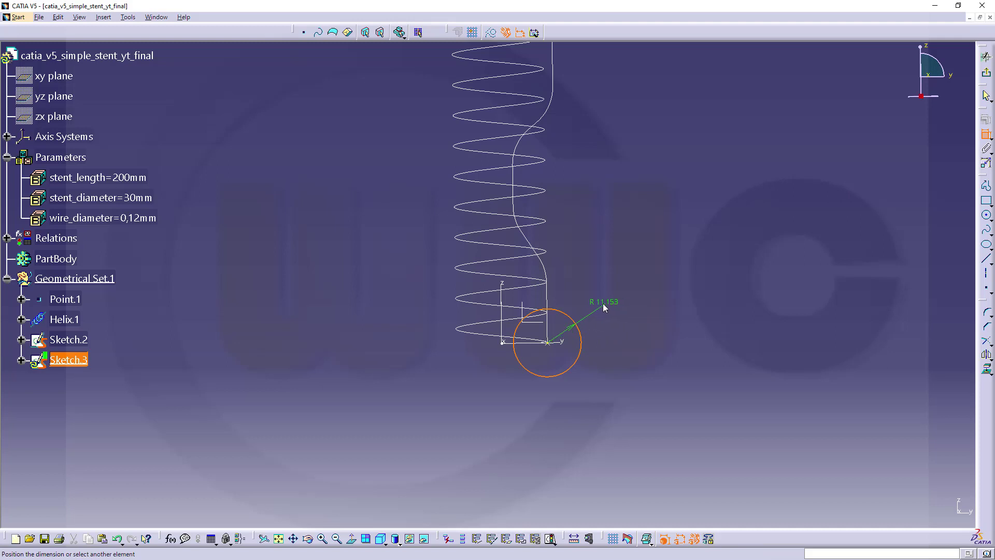
{"action": "left_click", "coordinate": [584, 308]}
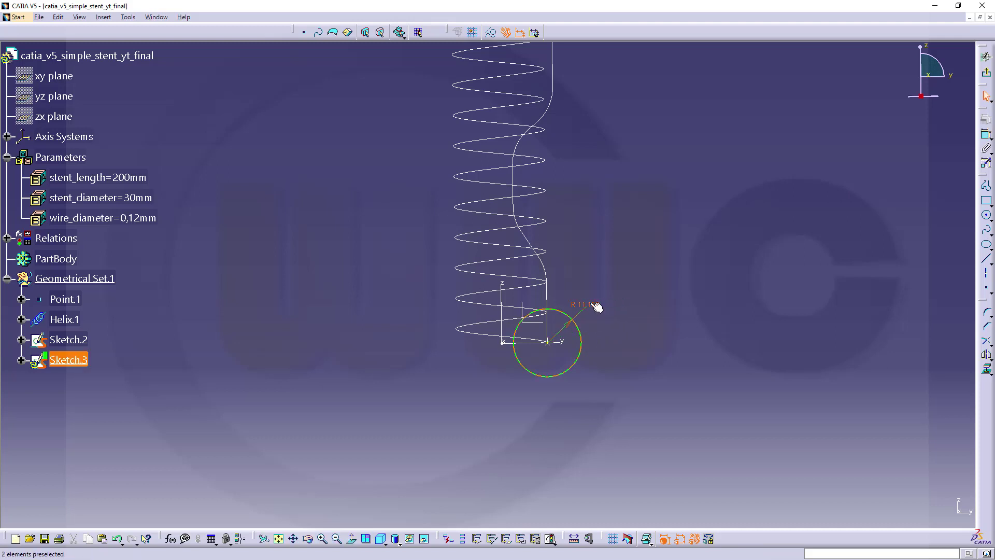
{"action": "double_click", "coordinate": [588, 304]}
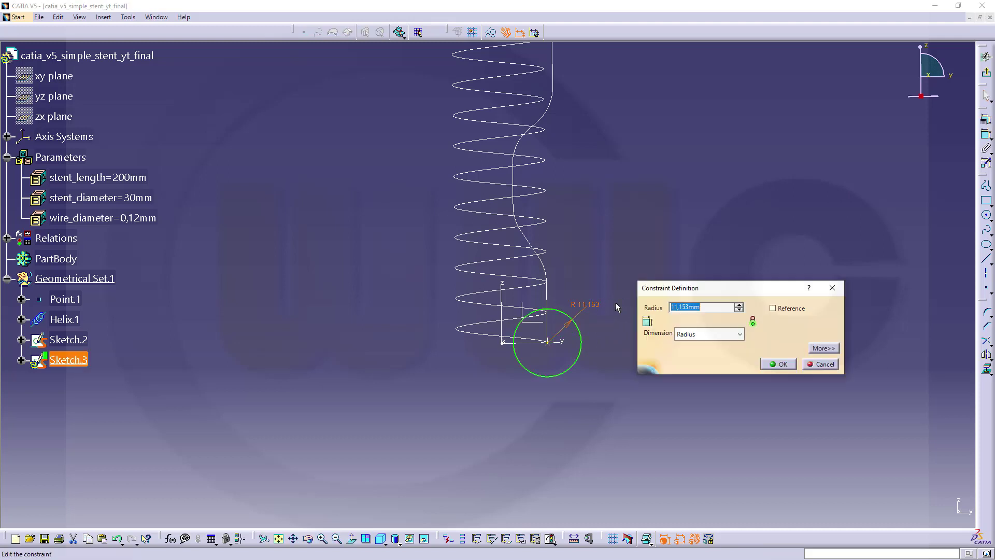
{"action": "right_click", "coordinate": [685, 306]}
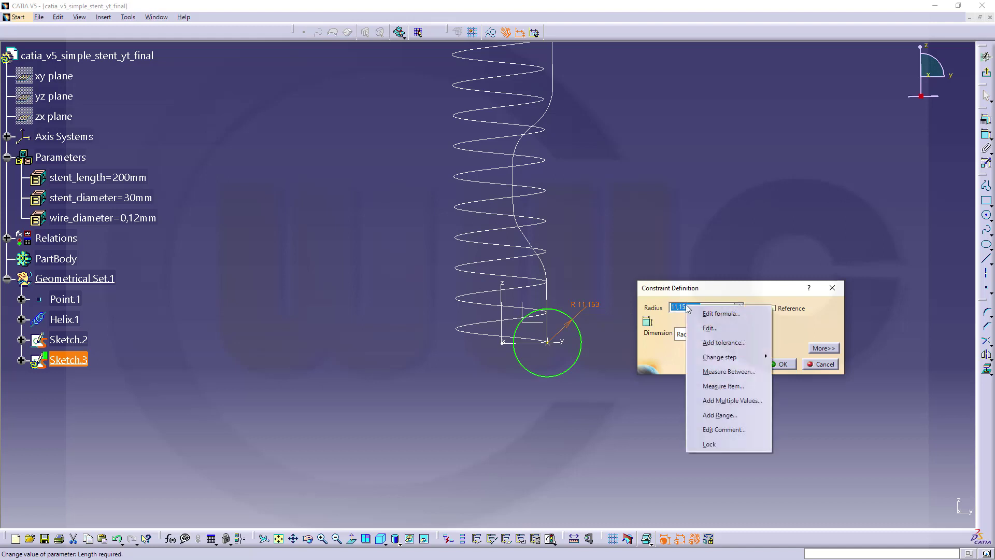
{"action": "left_click", "coordinate": [717, 314]}
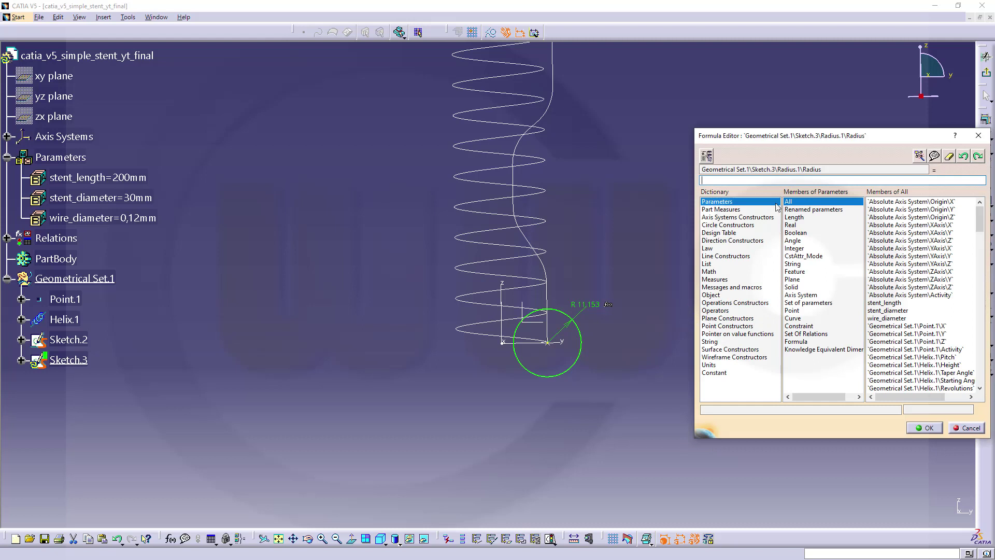
{"action": "left_click", "coordinate": [130, 220]}
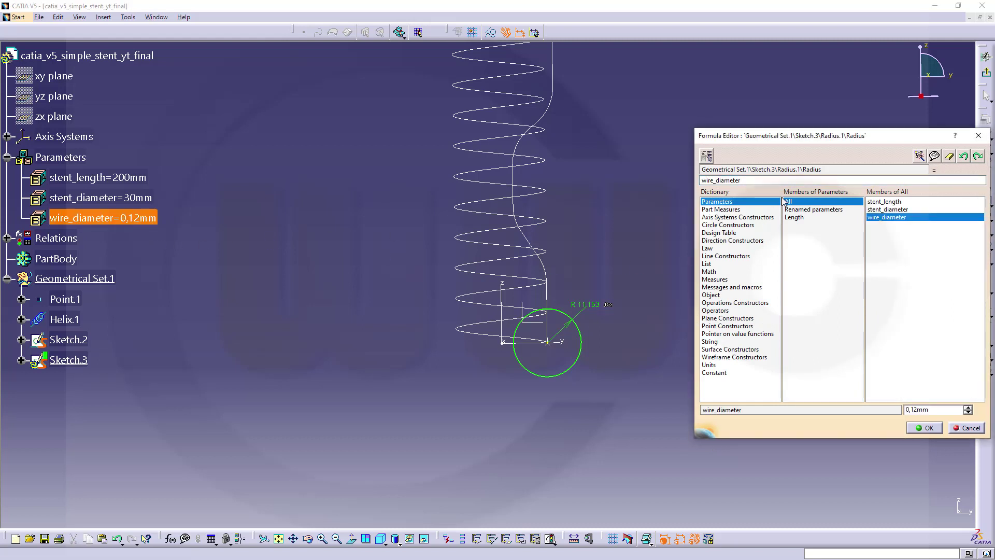
{"action": "type", "text": "/2"}
{"action": "left_click", "coordinate": [925, 428]}
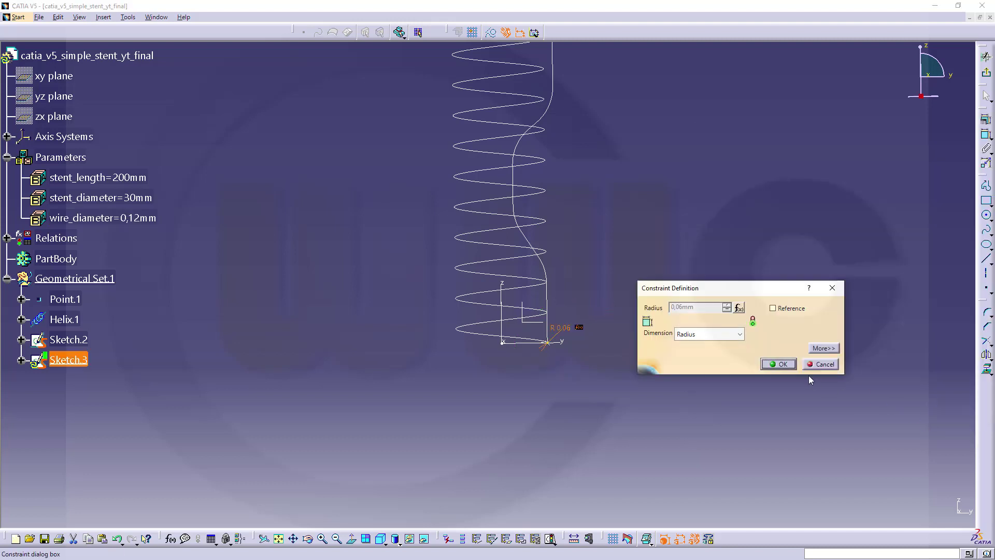
{"action": "left_click", "coordinate": [779, 364]}
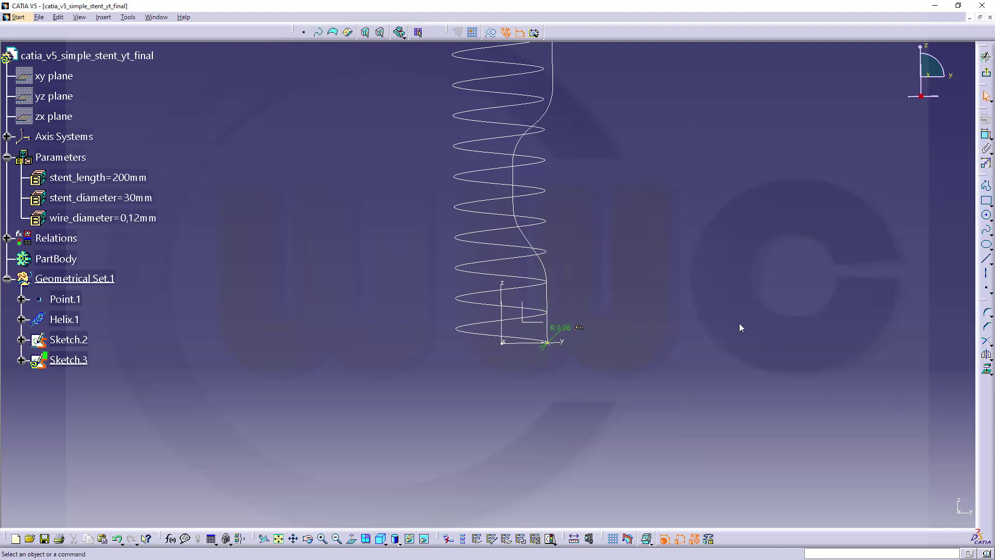
- Exit the sketch and edit Helix.1 to use Sketch.2 as its radius profile
{"action": "left_click", "coordinate": [986, 56]}
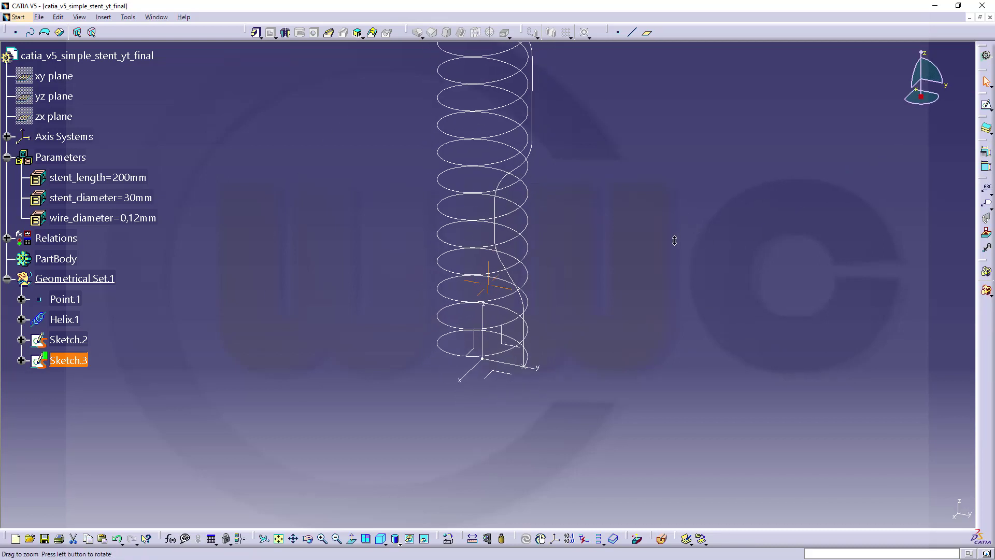
{"action": "middle_click_drag", "start_coordinate": [675, 240], "coordinate": [630, 260]}
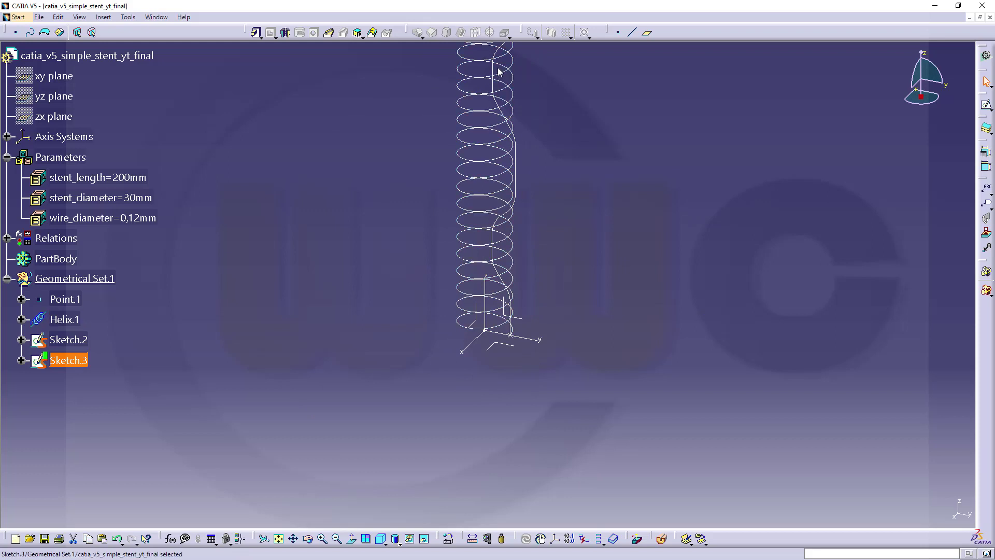
{"action": "left_click", "coordinate": [151, 321]}
{"action": "double_click", "coordinate": [41, 321]}
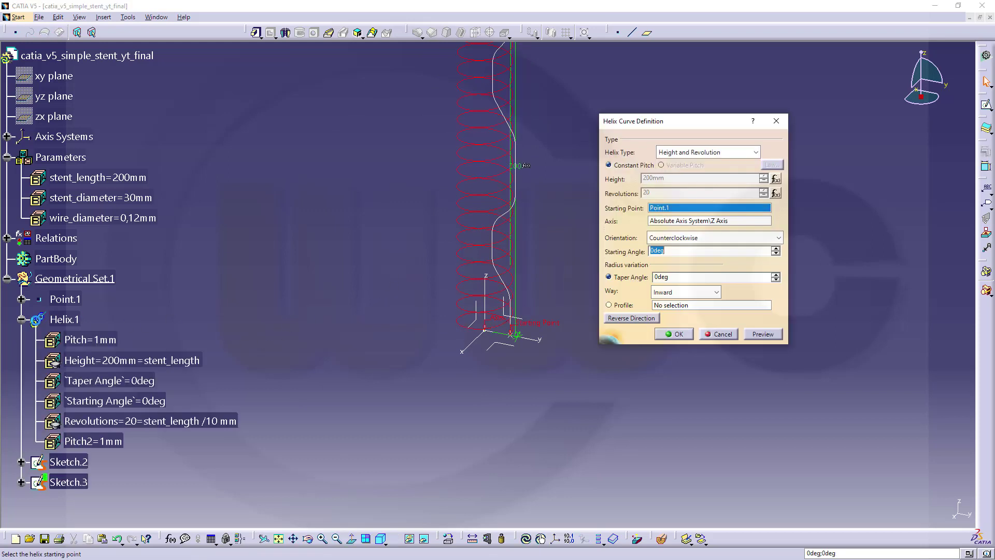
{"action": "left_click", "coordinate": [609, 305]}
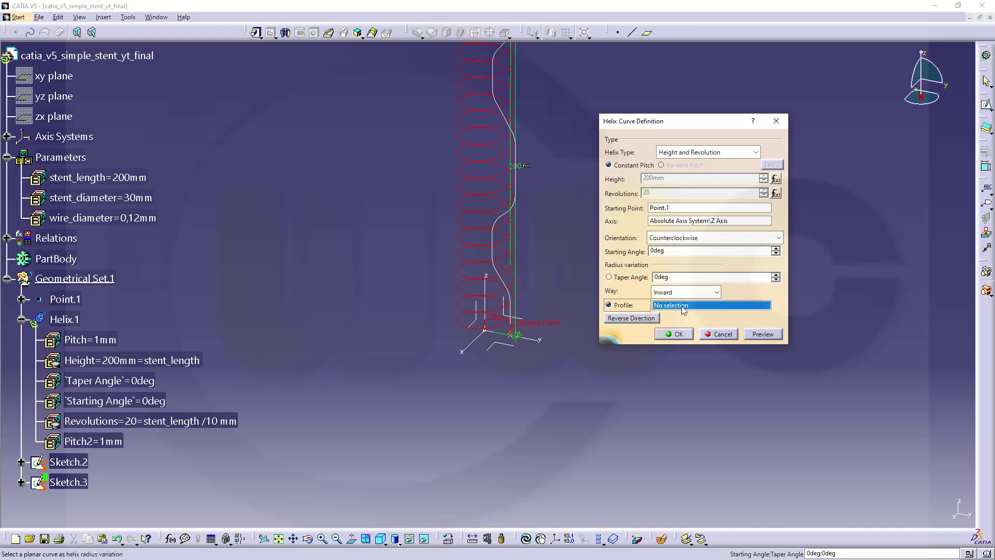
{"action": "left_click", "coordinate": [80, 461]}
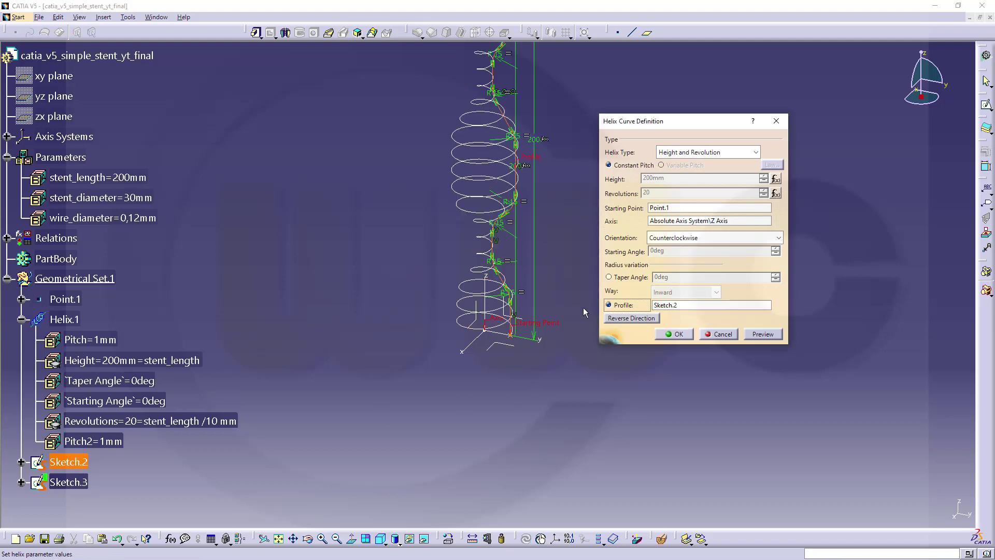
{"action": "left_click", "coordinate": [673, 334]}
{"action": "middle_click_drag", "start_coordinate": [677, 334], "coordinate": [639, 302]}
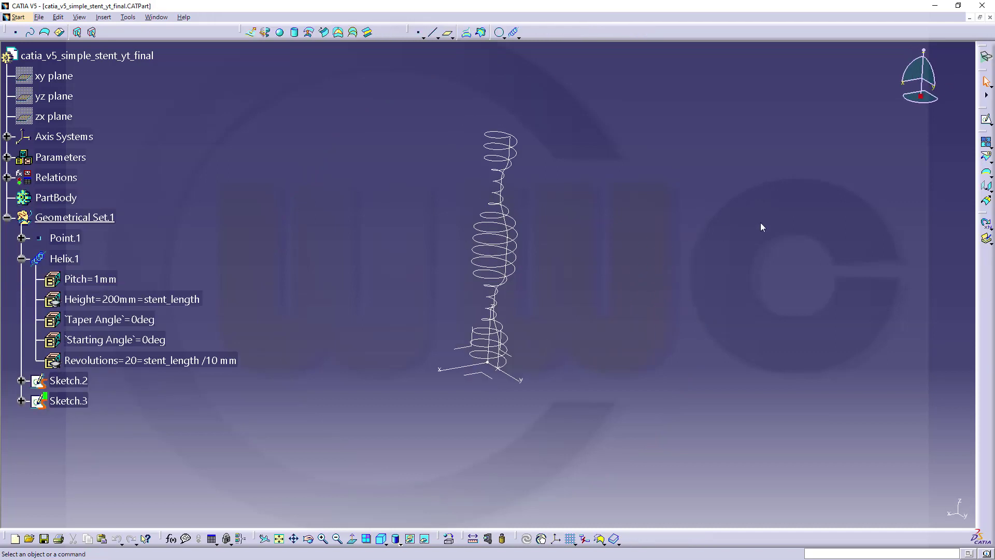
- In Part Design, create a rib of Sketch.3 along Helix.1 with absolute-axis pulling direction
{"action": "left_click", "coordinate": [986, 57]}
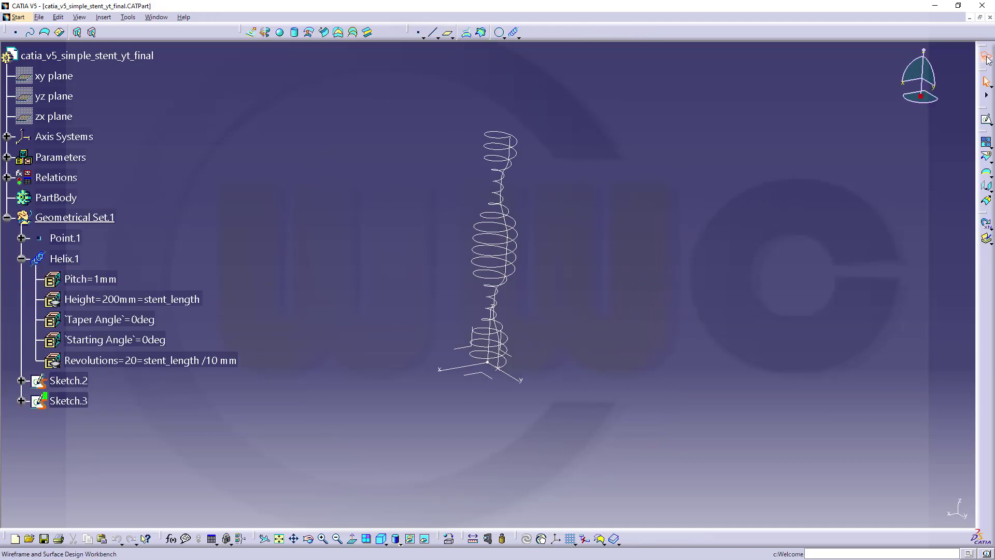
{"action": "left_click", "coordinate": [761, 144]}
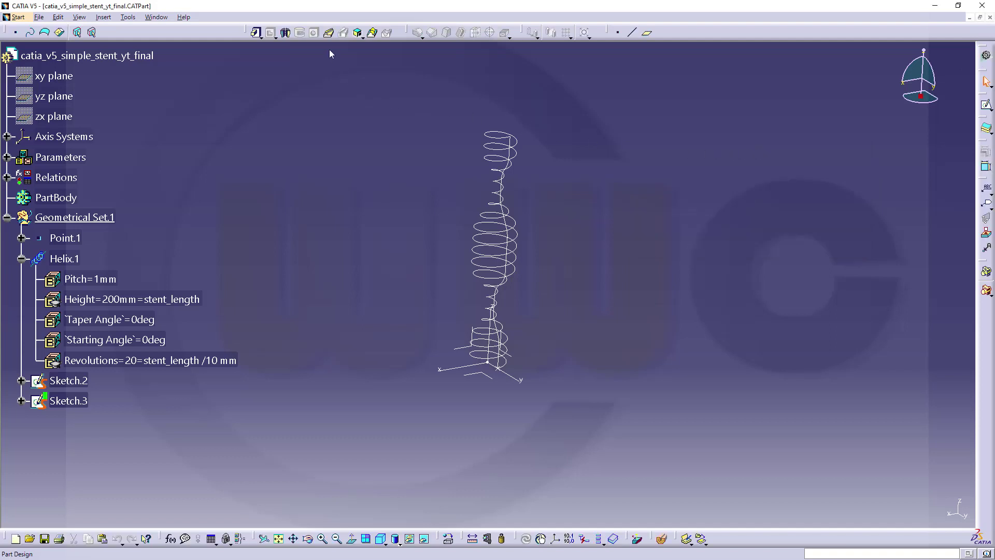
{"action": "left_click", "coordinate": [329, 32]}
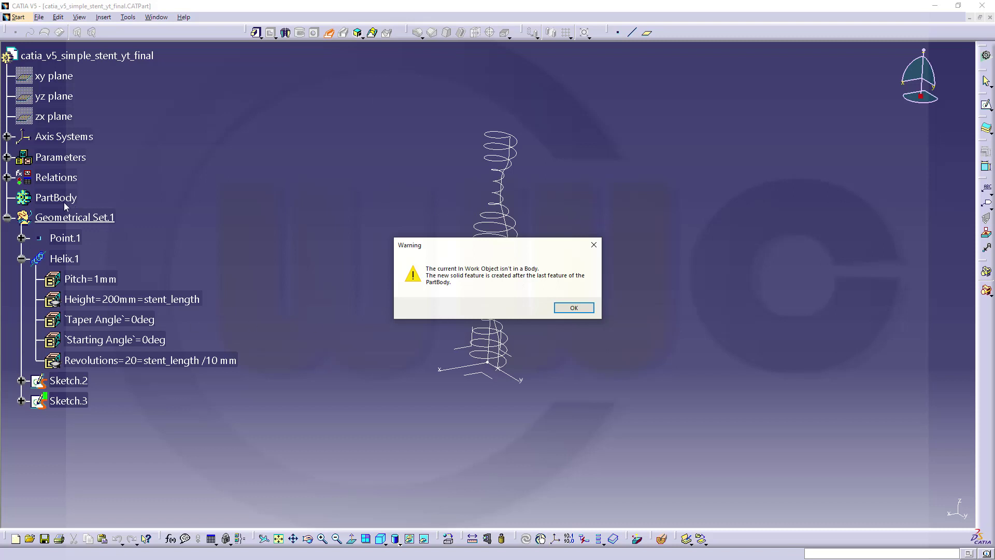
{"action": "left_click", "coordinate": [573, 308]}
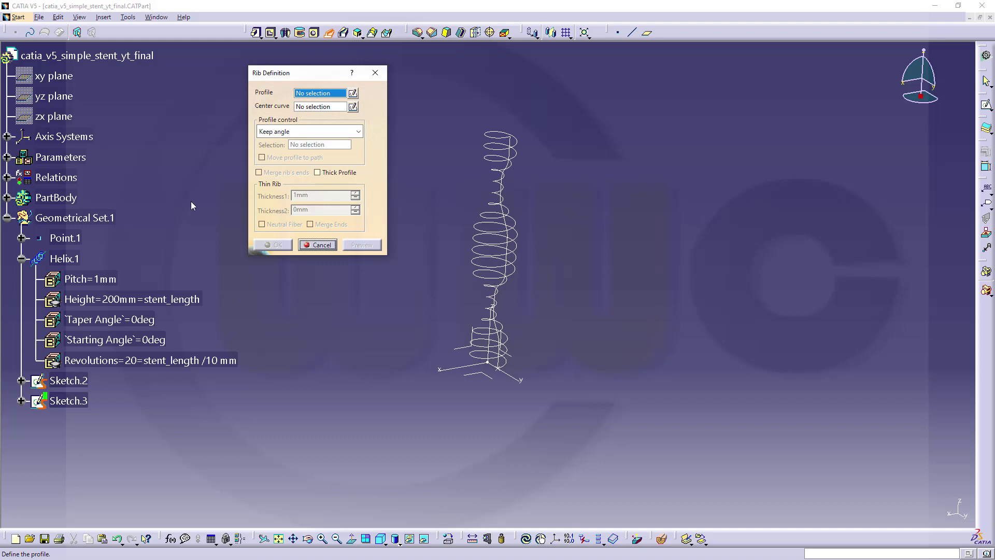
{"action": "left_click", "coordinate": [72, 400]}
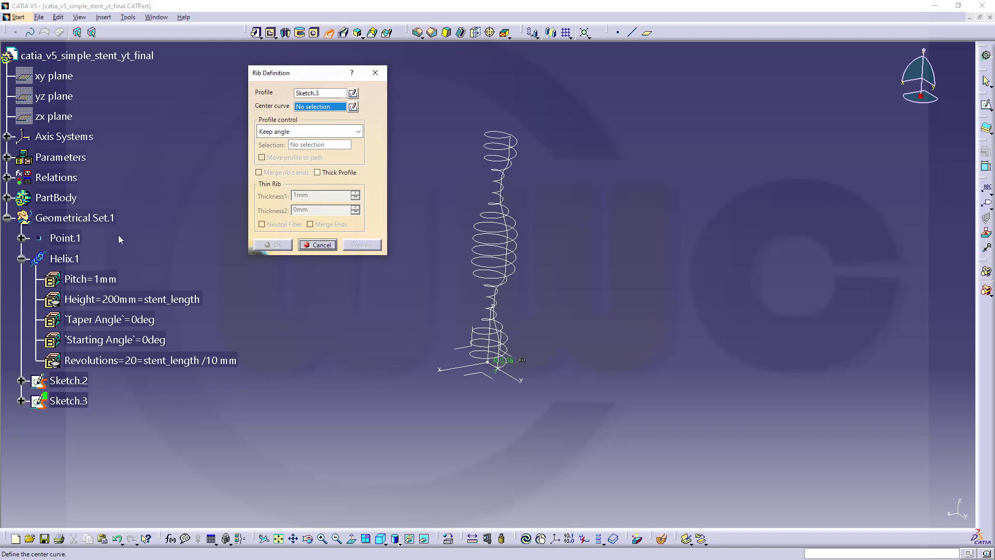
{"action": "left_click", "coordinate": [64, 258]}
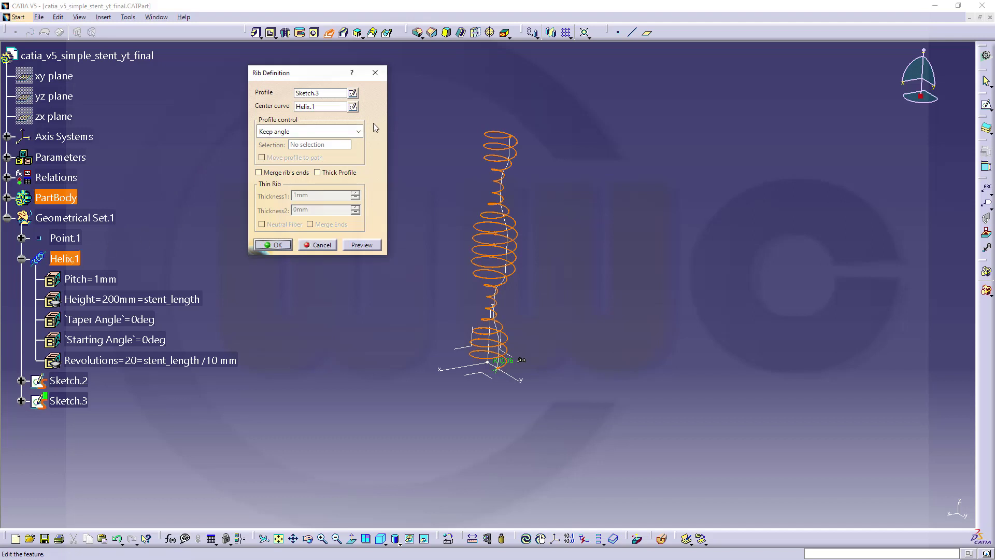
{"action": "left_click", "coordinate": [332, 132]}
{"action": "left_click", "coordinate": [301, 154]}
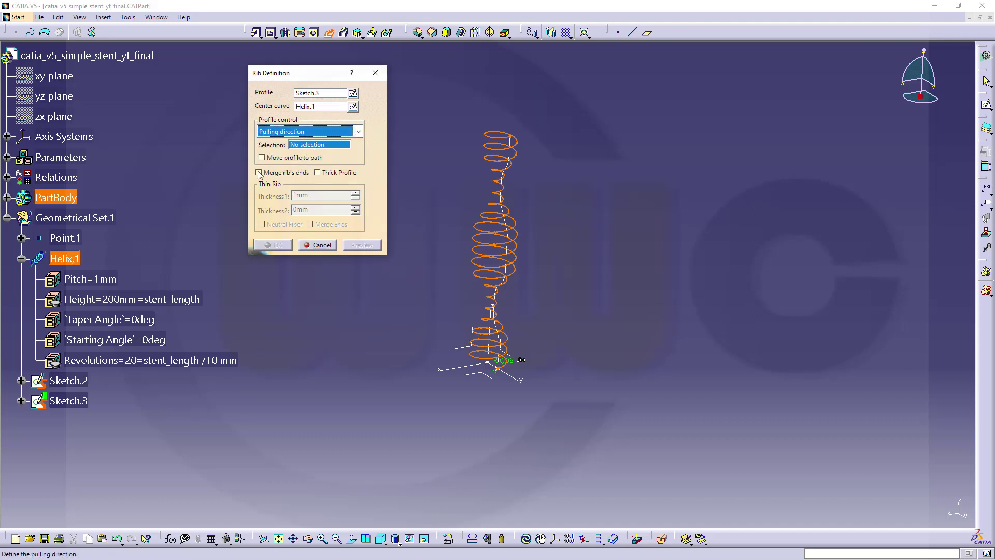
{"action": "left_click", "coordinate": [478, 378]}
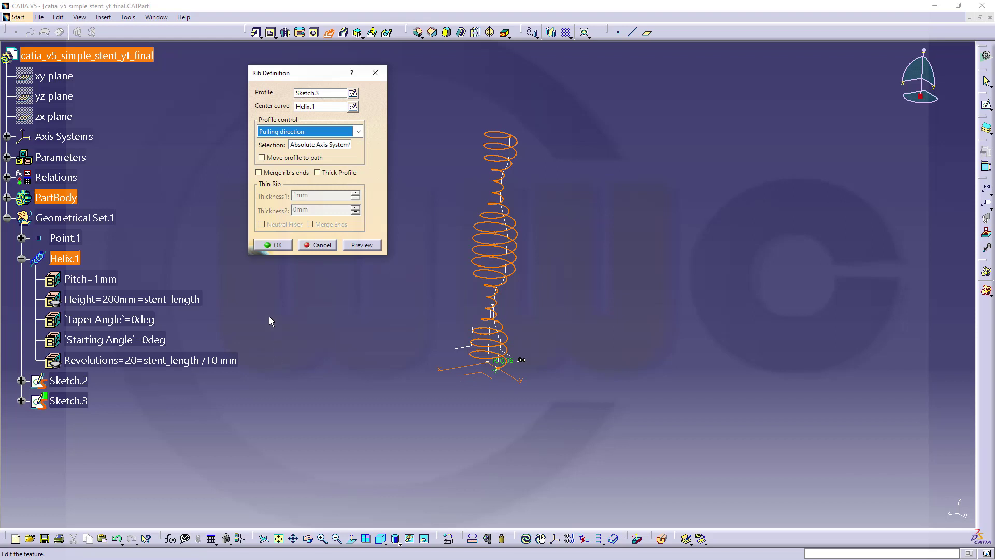
{"action": "left_click", "coordinate": [276, 246]}
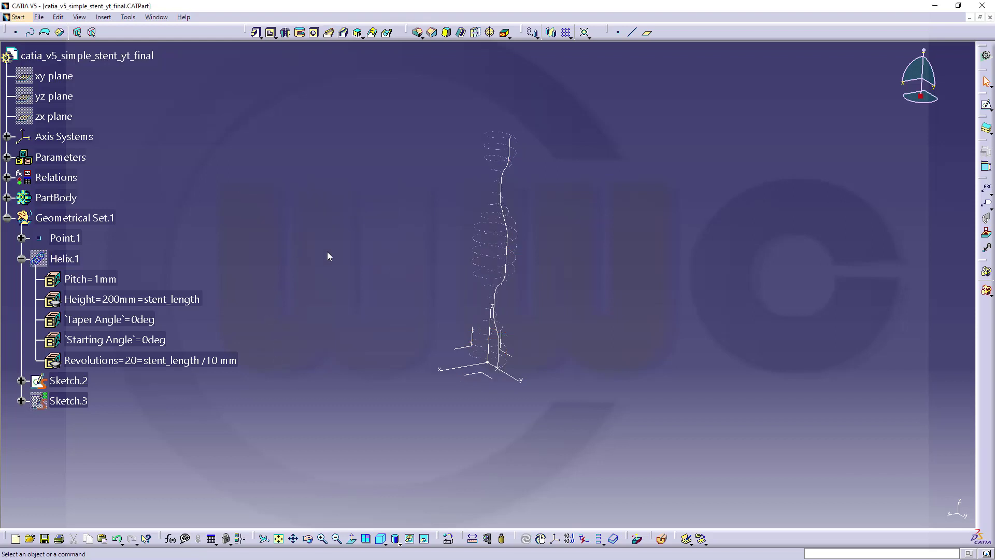
- Hide Sketch.2, reframe the view on the helix rib, and bring up the workbench chooser
{"action": "right_click", "coordinate": [79, 382]}
{"action": "left_click", "coordinate": [125, 182]}
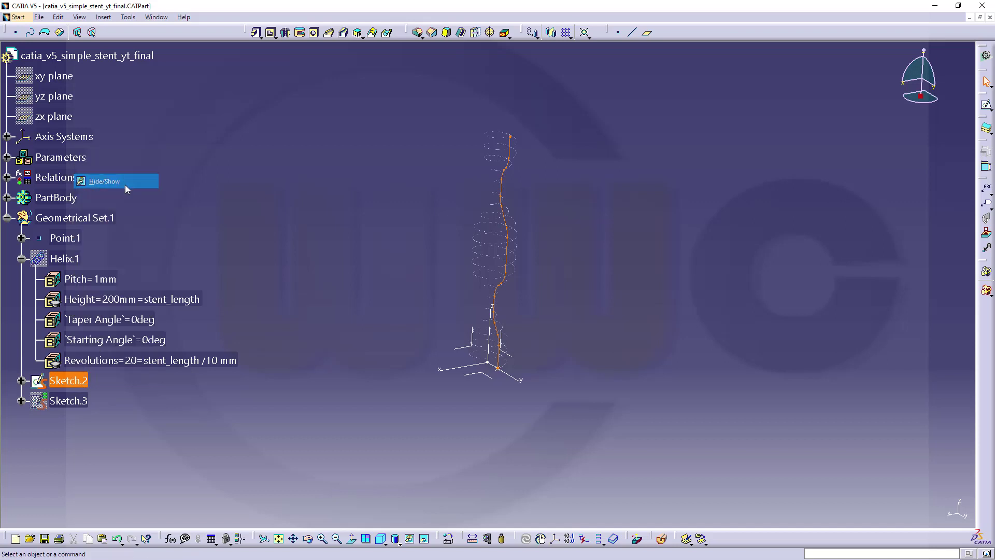
{"action": "mouse_move", "coordinate": [526, 327]}
{"action": "middle_mouse_down"}
{"action": "mouse_move", "coordinate": [540, 377]}
{"action": "mouse_move", "coordinate": [583, 269]}
{"action": "middle_mouse_up"}
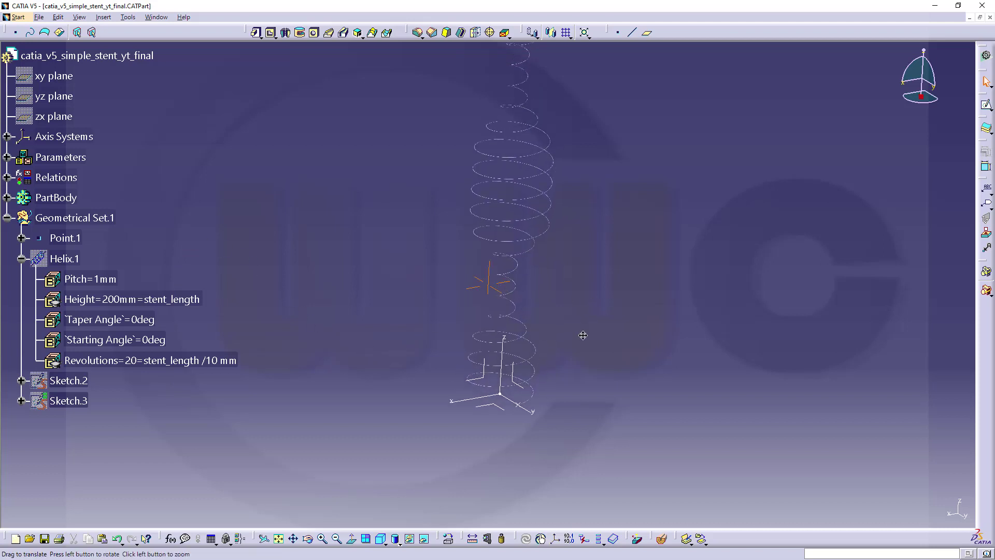
{"action": "middle_click", "coordinate": [587, 352]}
{"action": "middle_click_drag", "start_coordinate": [586, 350], "coordinate": [557, 363]}
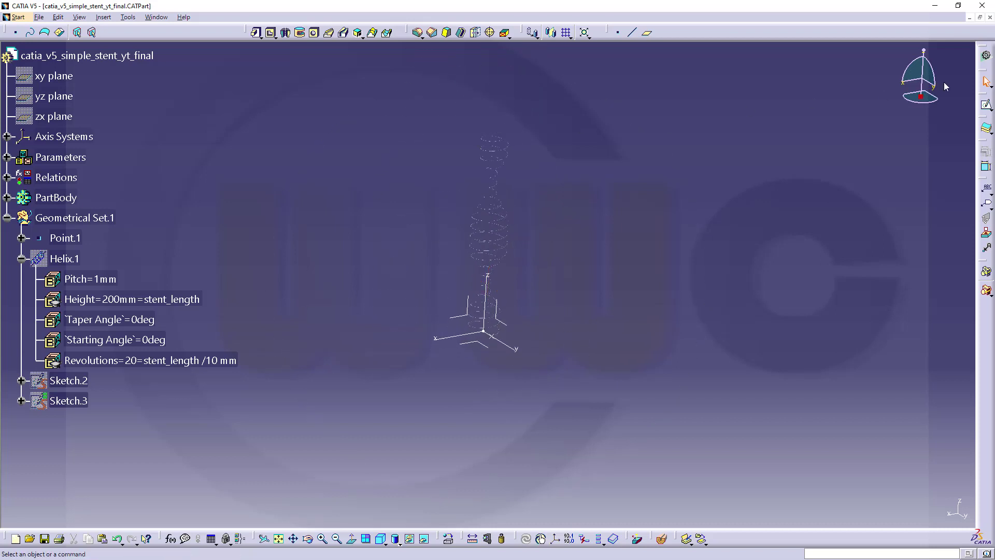
{"action": "left_click", "coordinate": [979, 58]}
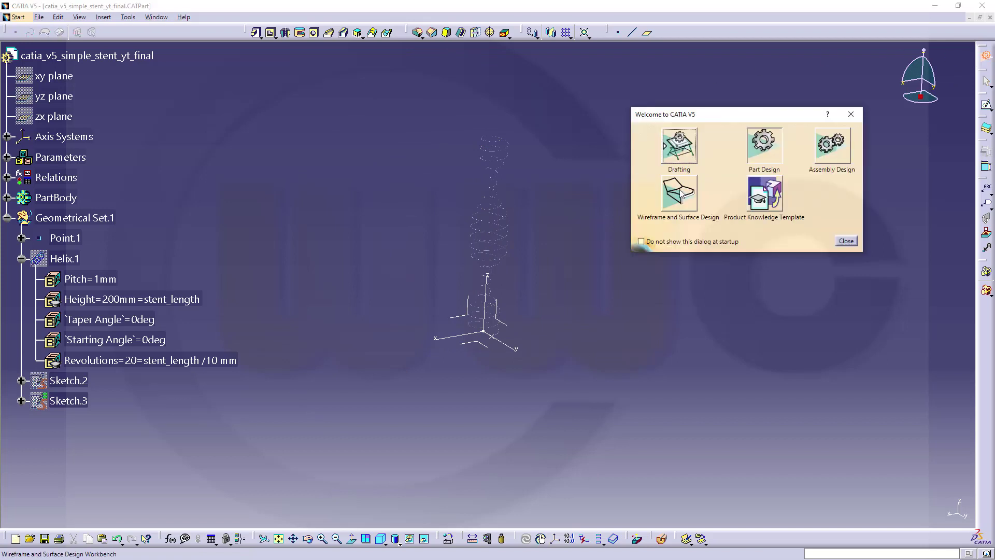
- Switch to Wireframe and Surface Design and show Sketch.2 again
{"action": "left_click", "coordinate": [680, 196]}
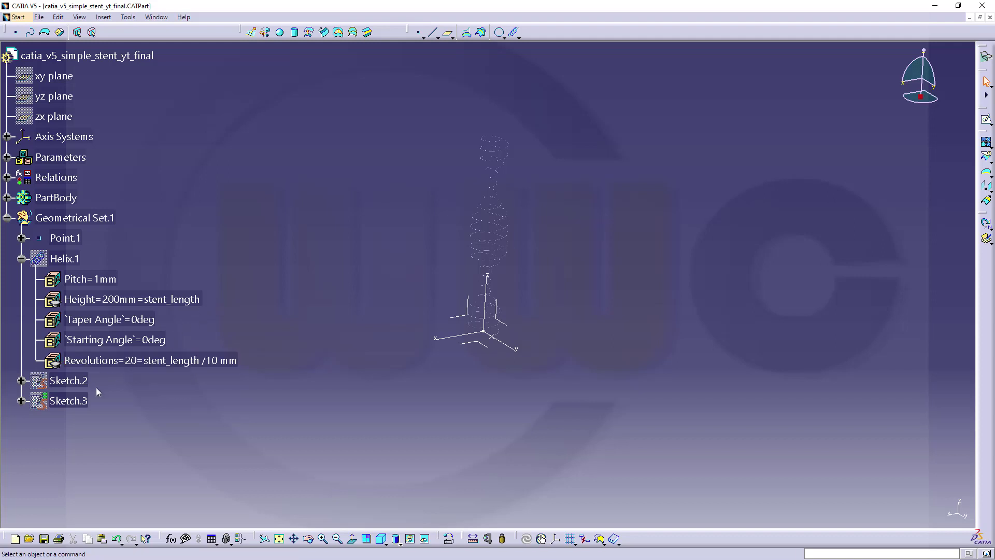
{"action": "right_click", "coordinate": [76, 381]}
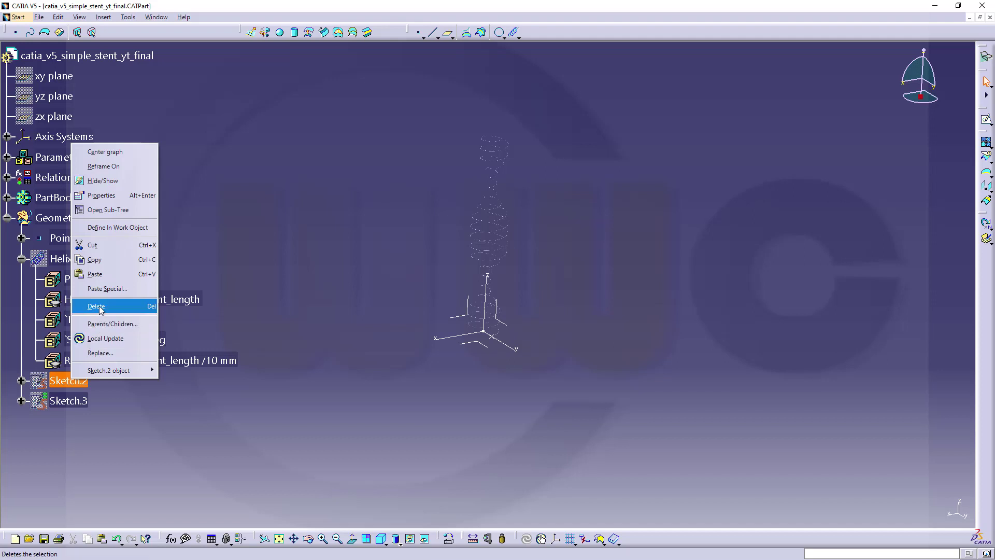
{"action": "left_click", "coordinate": [133, 181]}
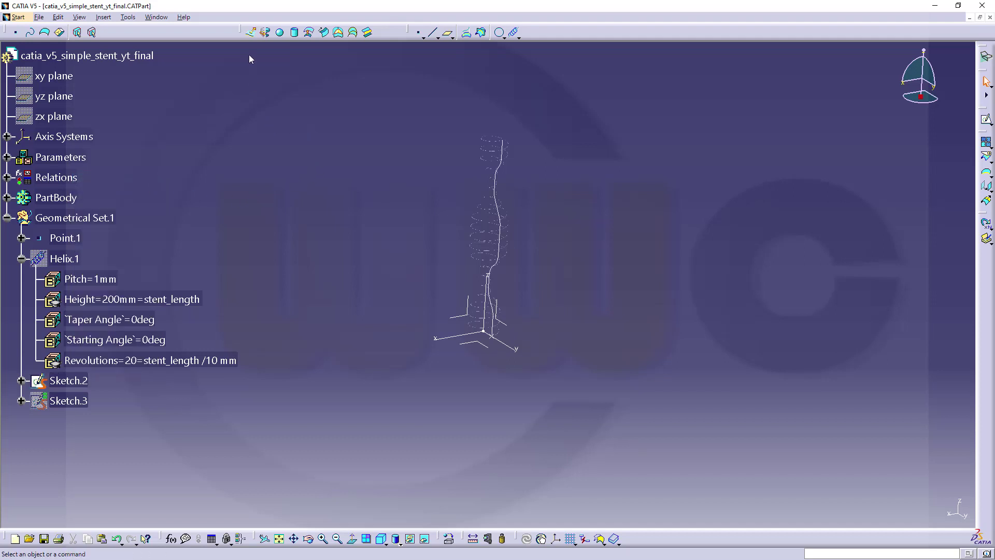
- Cancel the Revolve dialog and draw a vertical axis upward from the sketch origin
{"action": "left_click", "coordinate": [264, 32]}
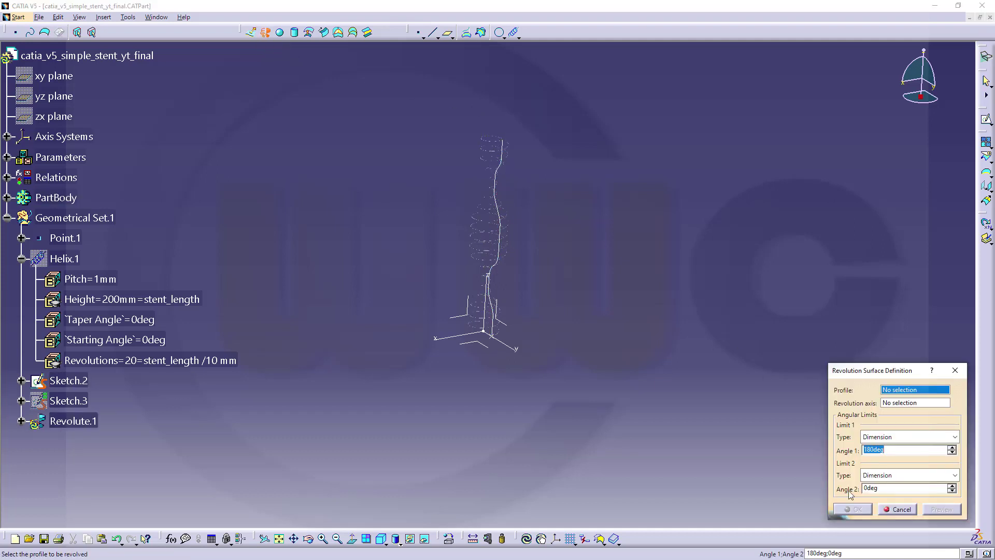
{"action": "left_click", "coordinate": [896, 509]}
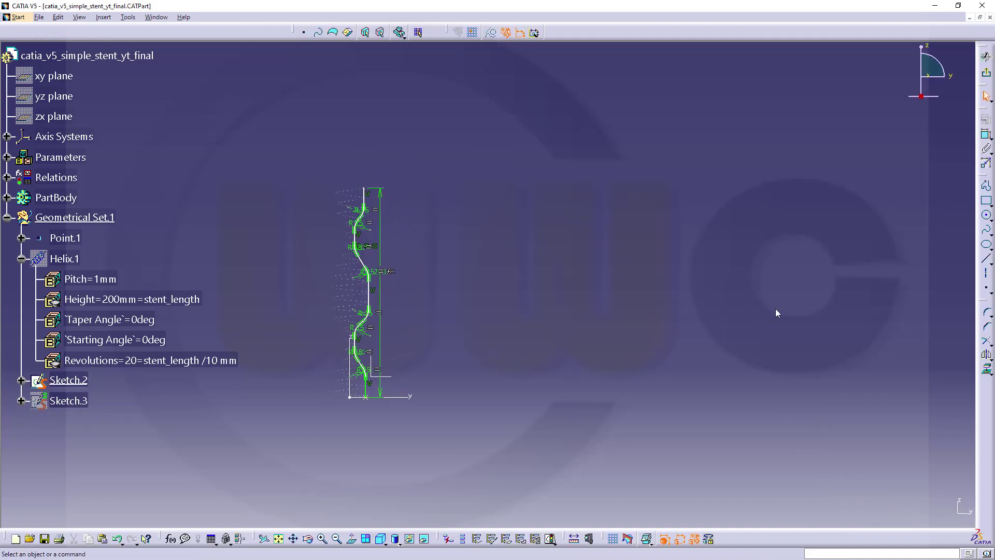
{"action": "left_click", "coordinate": [985, 273]}
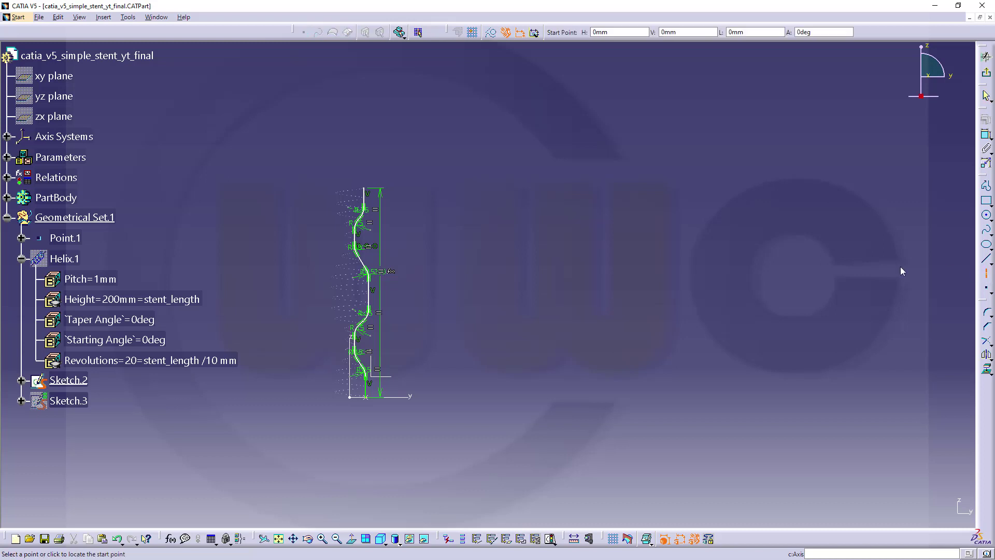
{"action": "left_click", "coordinate": [350, 396]}
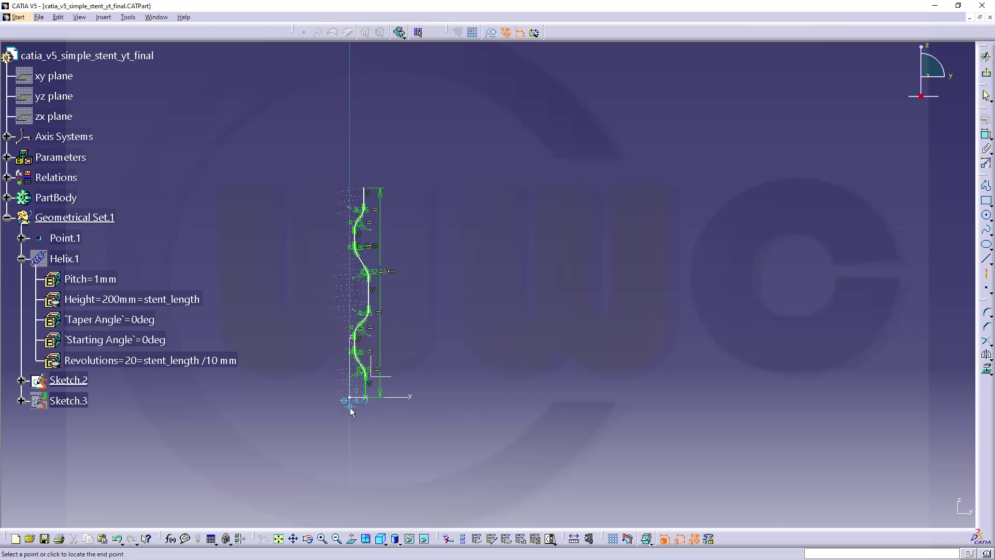
{"action": "left_click", "coordinate": [351, 155]}
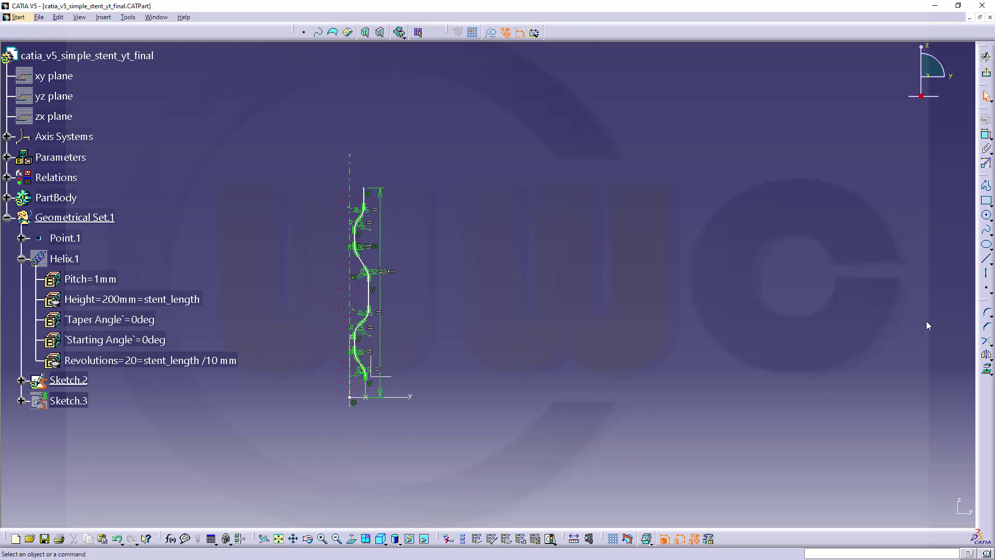
- Make the axis start point coincident with the sketch's Y axis
{"action": "left_click", "coordinate": [985, 135]}
{"action": "left_click", "coordinate": [354, 408]}
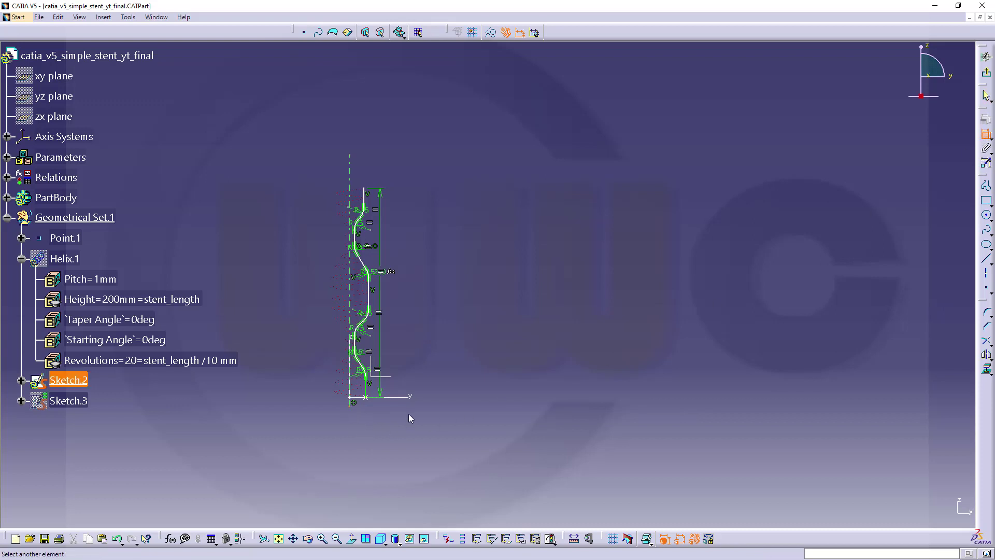
{"action": "left_click", "coordinate": [413, 398]}
{"action": "right_click", "coordinate": [428, 399]}
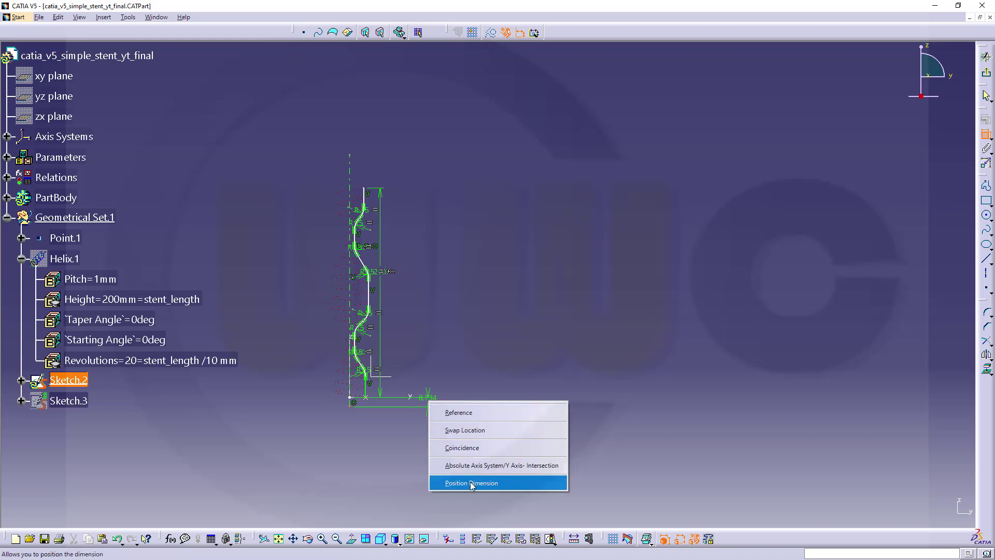
{"action": "left_click", "coordinate": [470, 447]}
{"action": "mouse_move", "coordinate": [360, 447]}
{"action": "middle_mouse_down"}
{"action": "mouse_move", "coordinate": [363, 471]}
{"action": "mouse_move", "coordinate": [379, 412]}
{"action": "middle_mouse_up"}
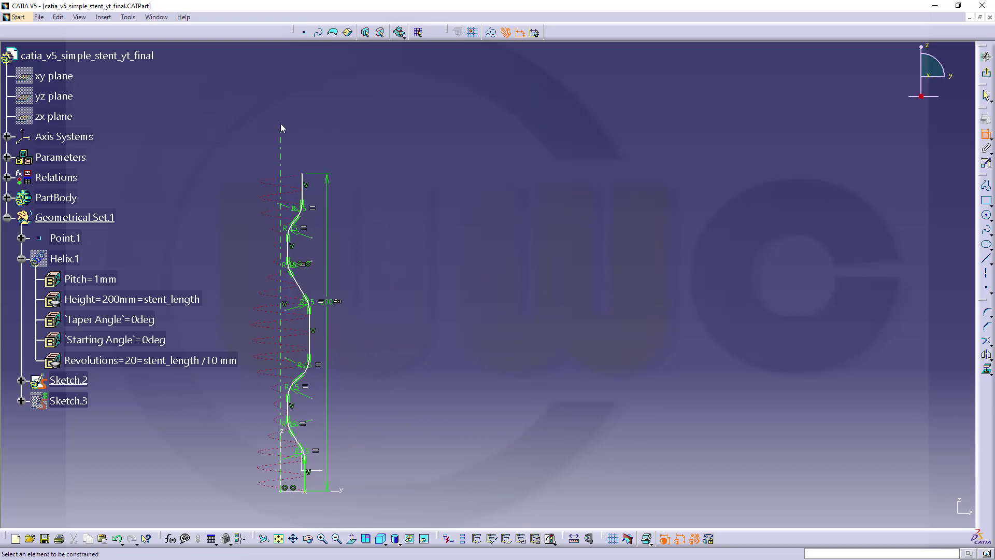
- Constrain the revolution axis onto the absolute Z axis
{"action": "left_click", "coordinate": [282, 435]}
{"action": "right_click", "coordinate": [450, 386]}
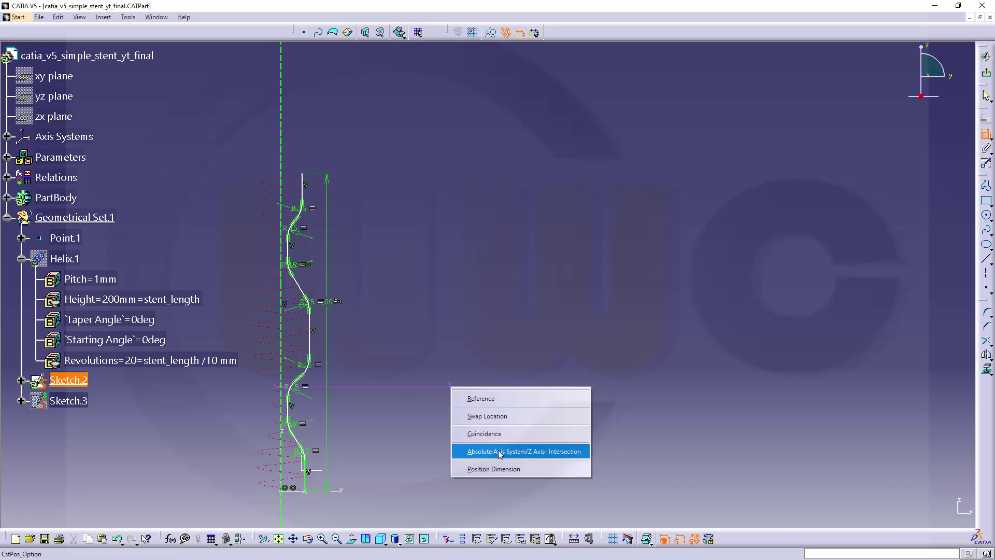
{"action": "left_click", "coordinate": [512, 435]}
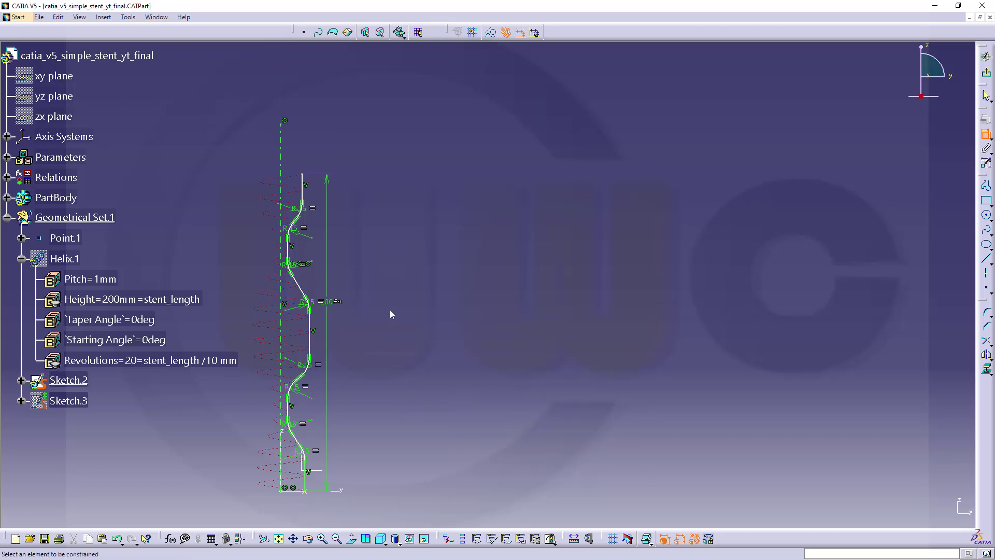
- Dimension the axis length and drive it by stent_length, changing 231,165 to 200 mm
{"action": "left_click", "coordinate": [281, 156]}
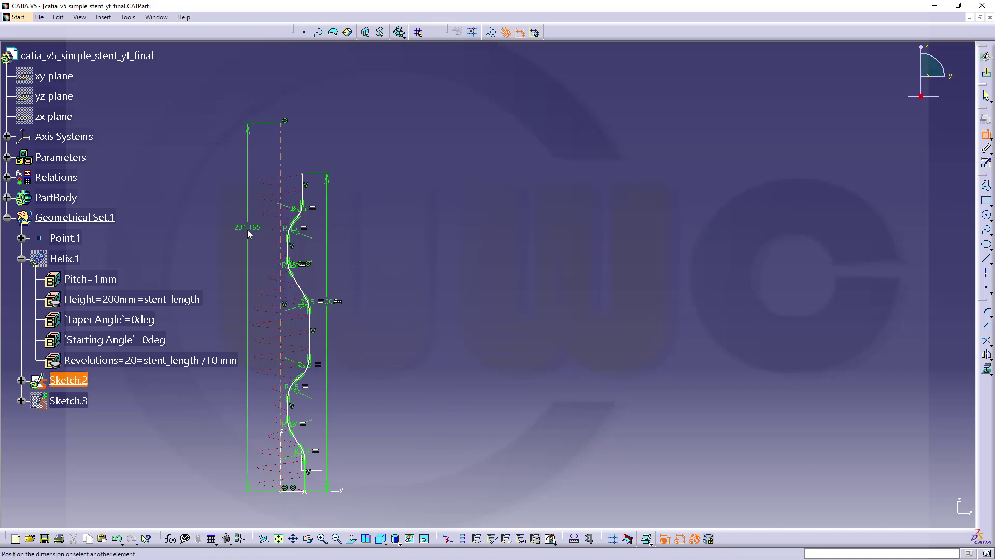
{"action": "left_click", "coordinate": [419, 296]}
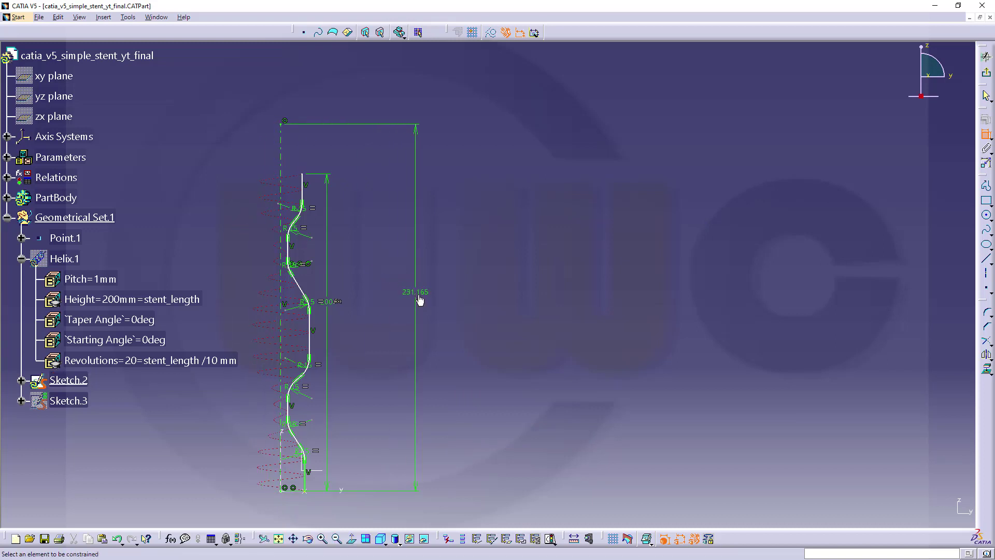
{"action": "double_click", "coordinate": [419, 298]}
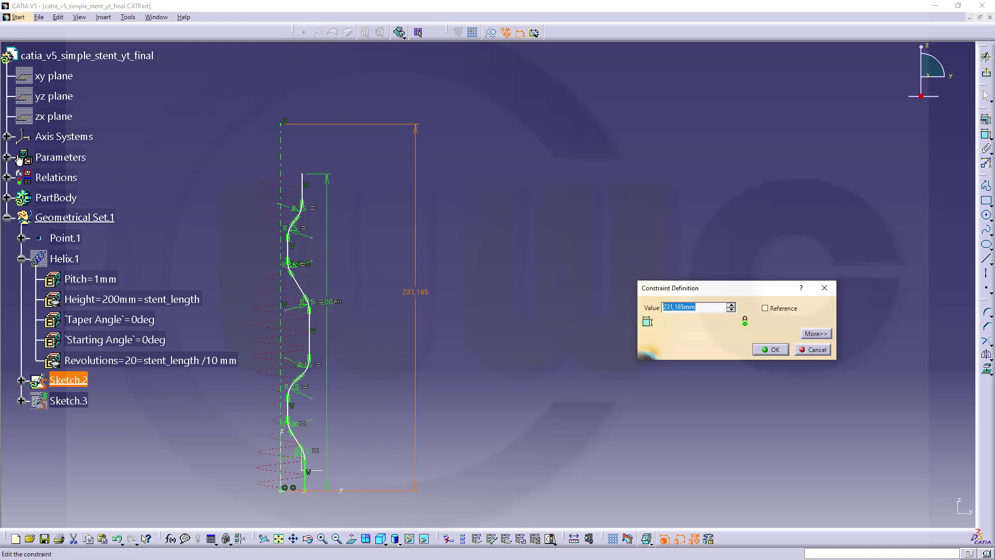
{"action": "left_click", "coordinate": [7, 157]}
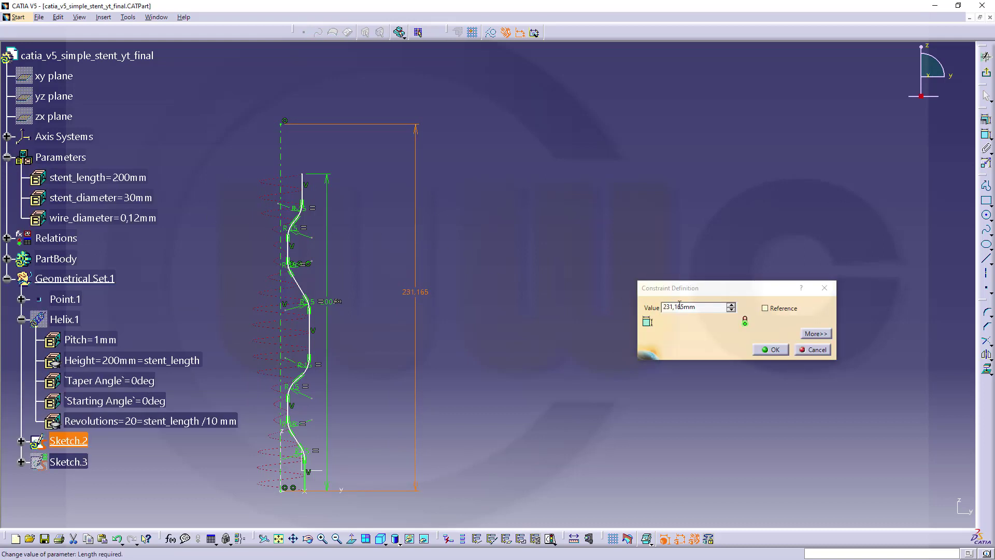
{"action": "left_click", "coordinate": [702, 308]}
{"action": "right_click", "coordinate": [668, 309]}
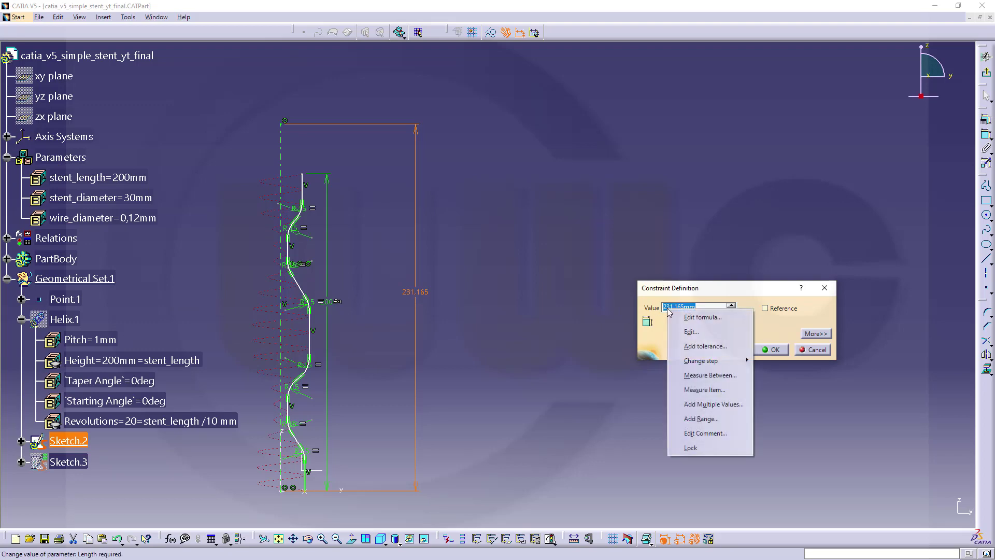
{"action": "left_click", "coordinate": [685, 316]}
{"action": "left_click", "coordinate": [99, 177]}
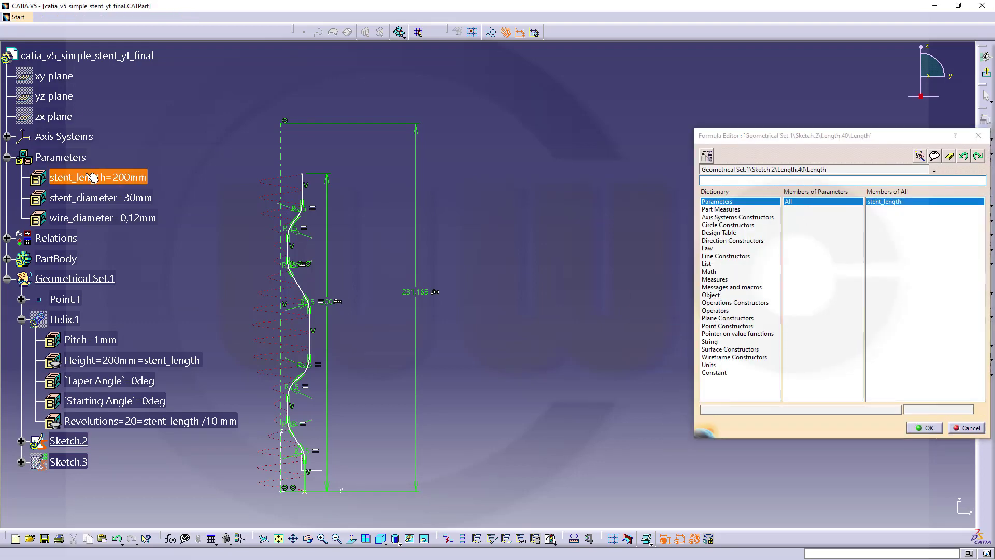
{"action": "left_click", "coordinate": [924, 427]}
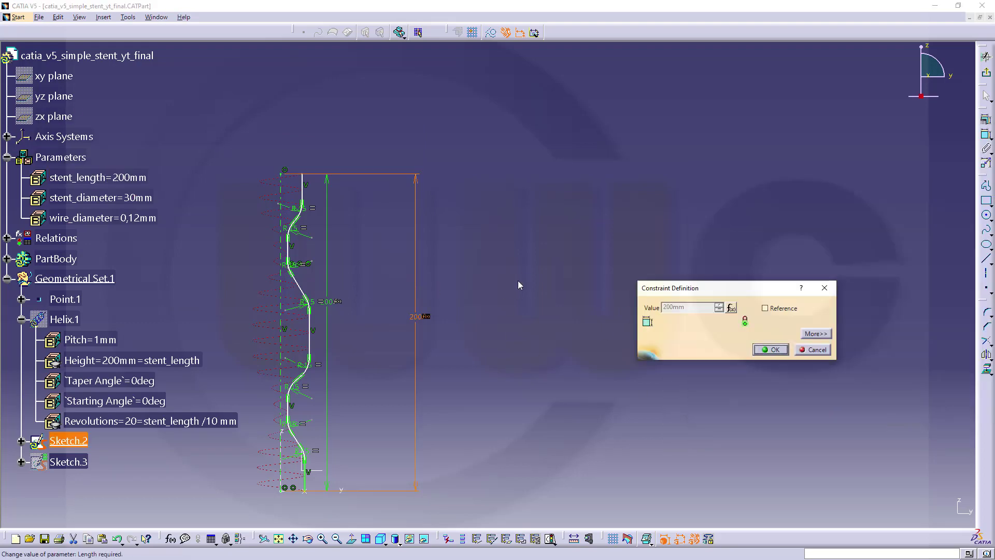
{"action": "left_click", "coordinate": [776, 350]}
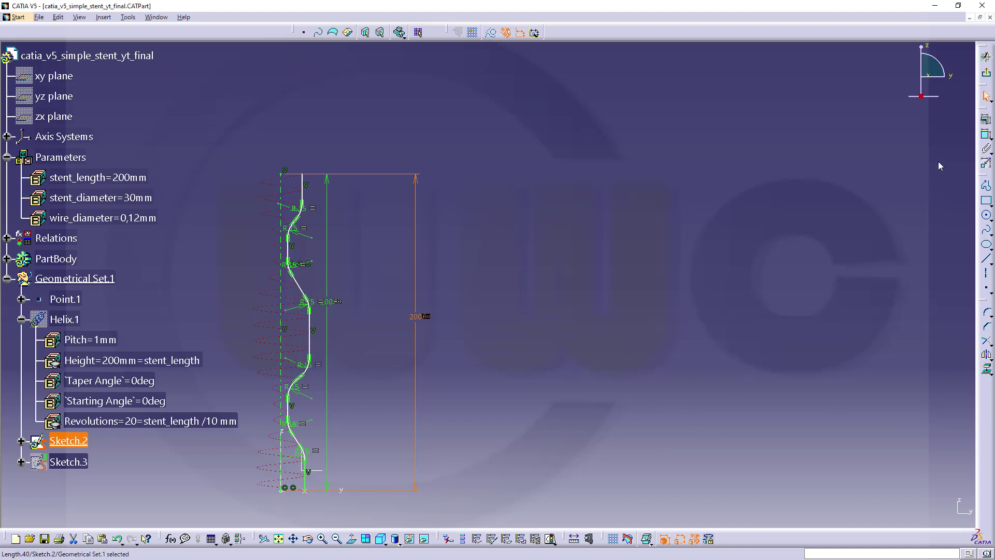
- Leave the sketcher and revolve Sketch.2 360 degrees around its sketch axis into Revolute.1
{"action": "left_click", "coordinate": [985, 72]}
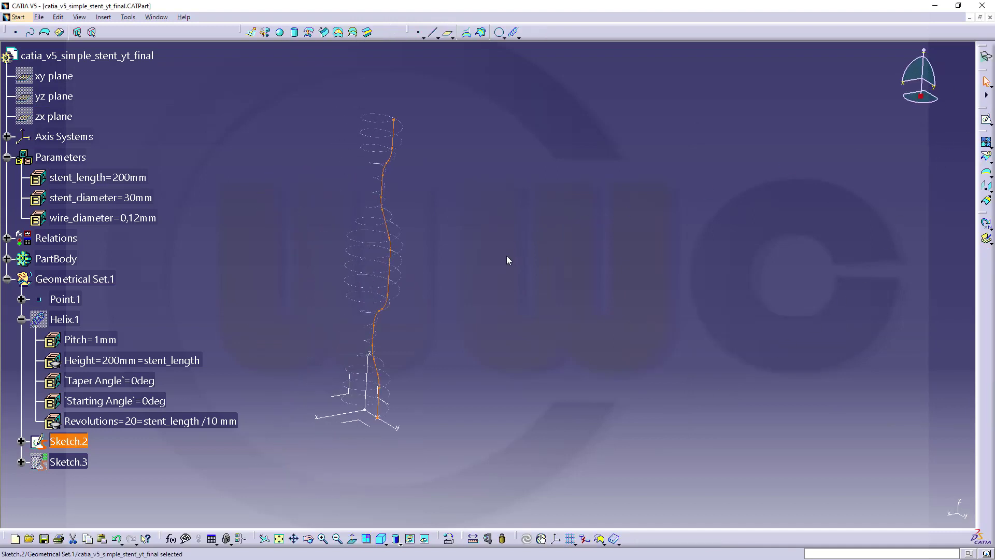
{"action": "left_click", "coordinate": [265, 32]}
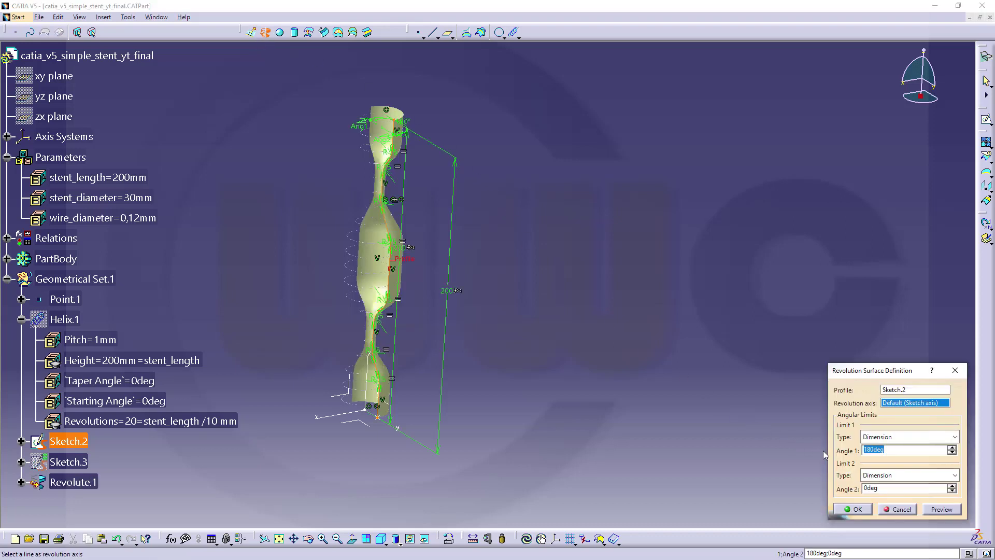
{"action": "type", "text": "360"}
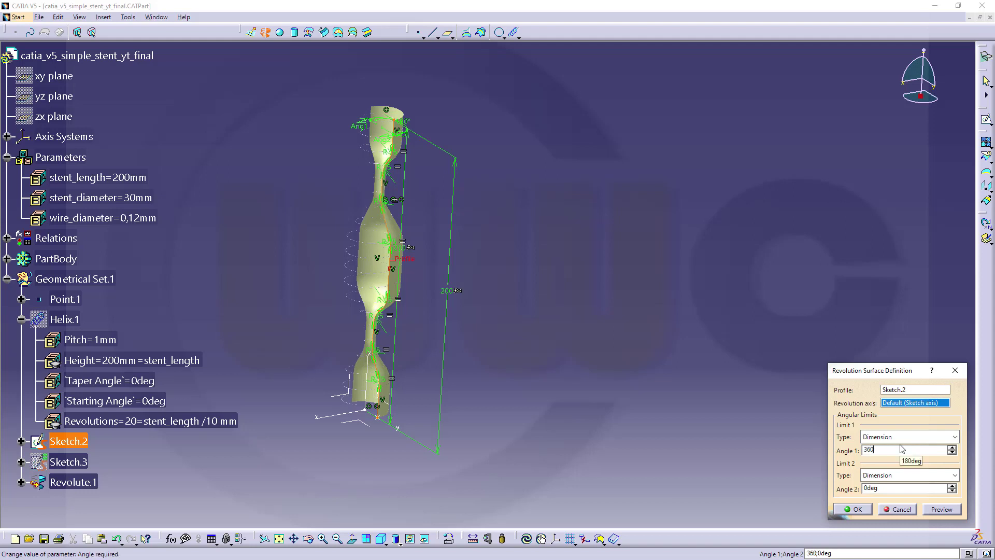
{"action": "key", "text": "Return"}
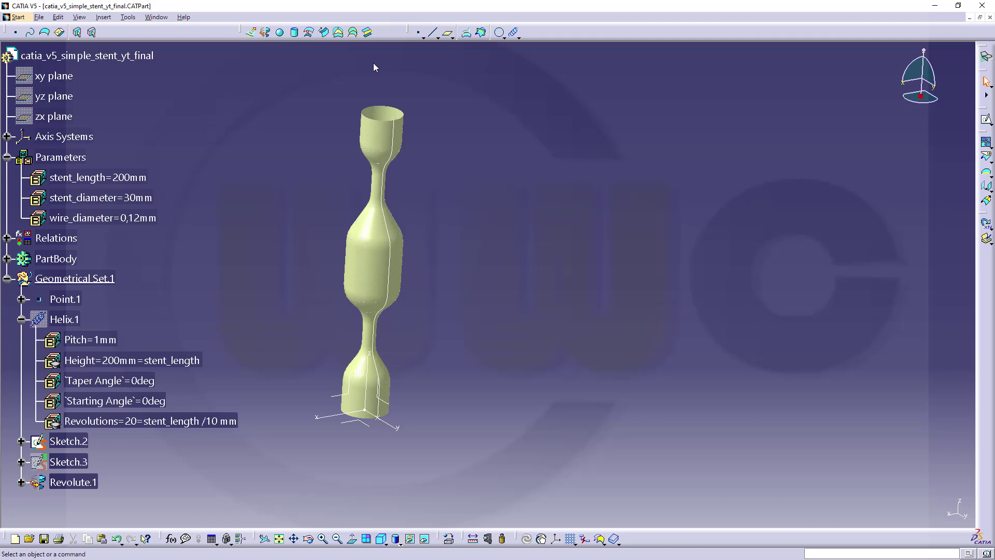
- Extrapolate Revolute.1 from its top rim edge, creating Extrapol.1
{"action": "left_click", "coordinate": [986, 200]}
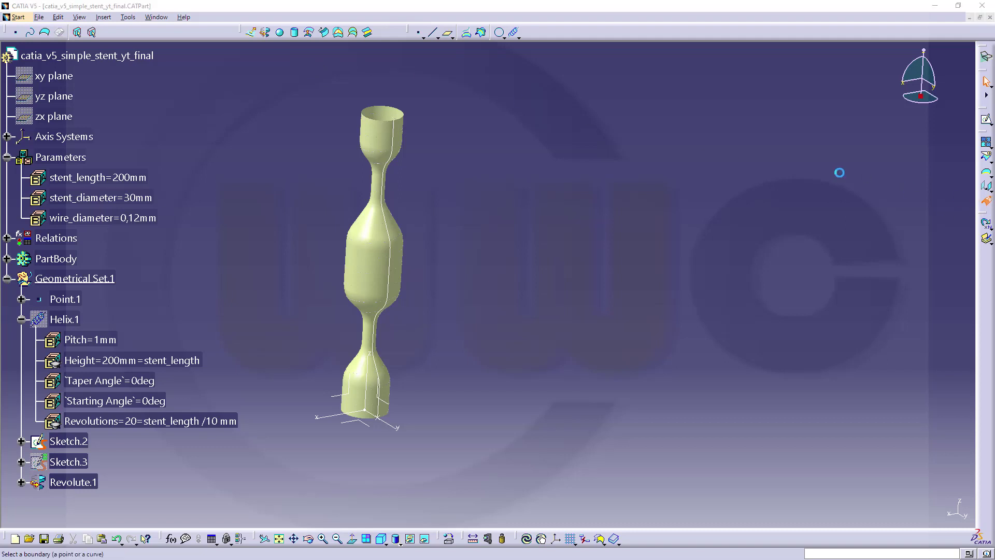
{"action": "left_click", "coordinate": [396, 108]}
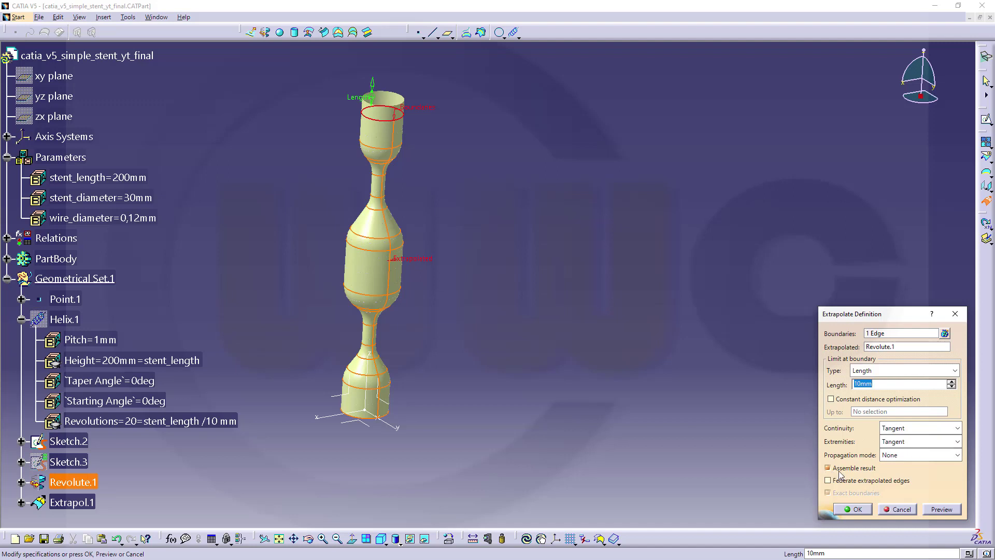
{"action": "left_click", "coordinate": [854, 509]}
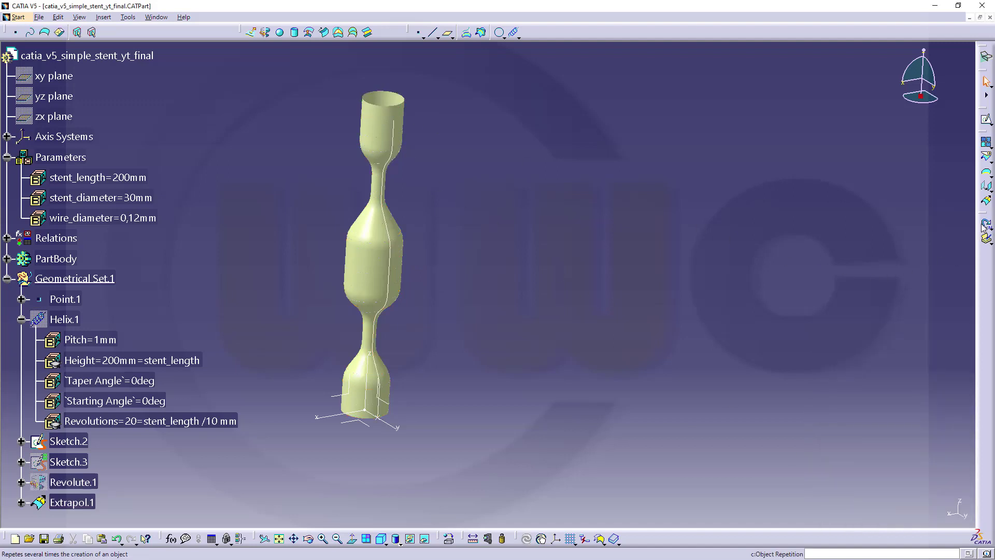
- Extrapolate Extrapol.1 a further 10mm from its bottom edge into Extrapol.2
{"action": "left_click", "coordinate": [986, 200]}
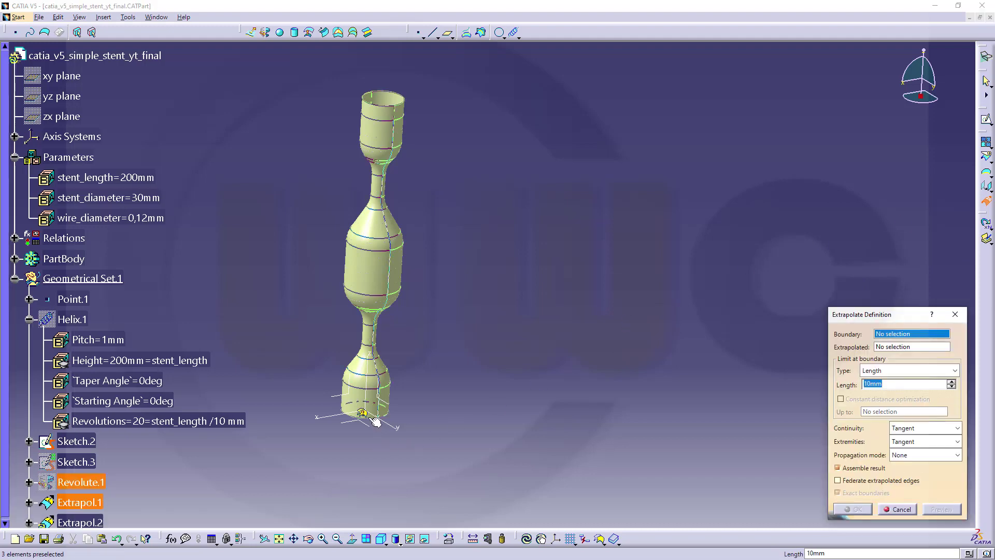
{"action": "left_click", "coordinate": [369, 416]}
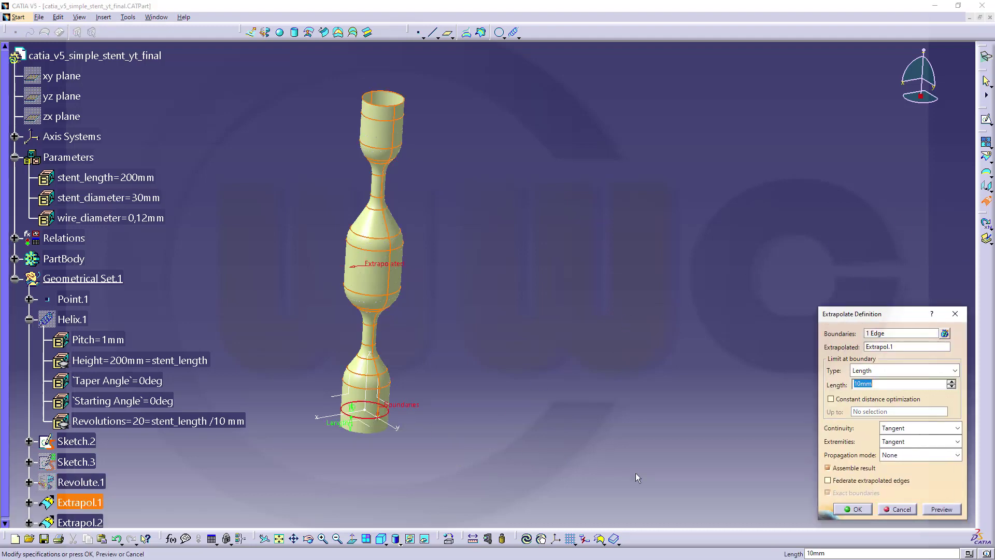
{"action": "left_click", "coordinate": [854, 510]}
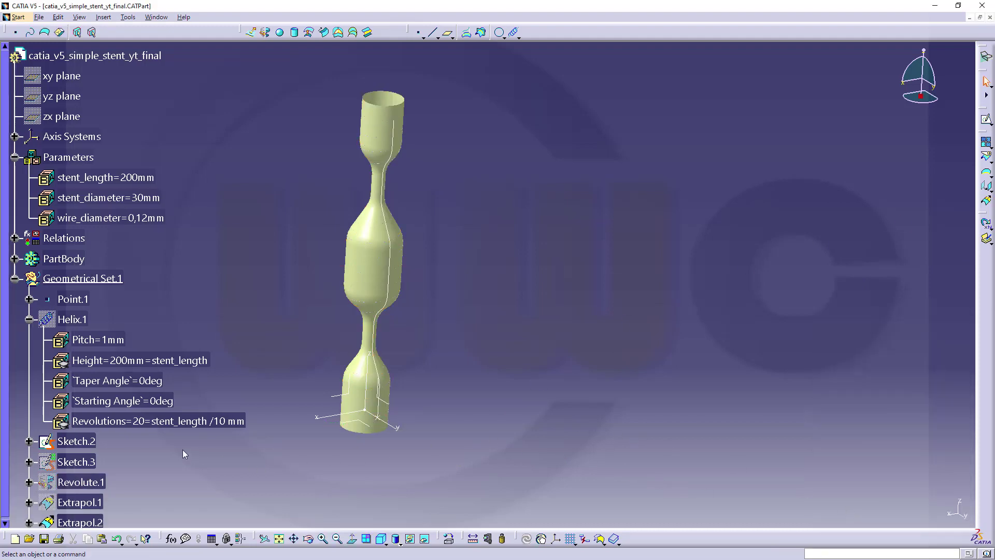
{"action": "scroll", "coordinate": [176, 449], "scroll_direction": "down", "scroll_amount": 3}
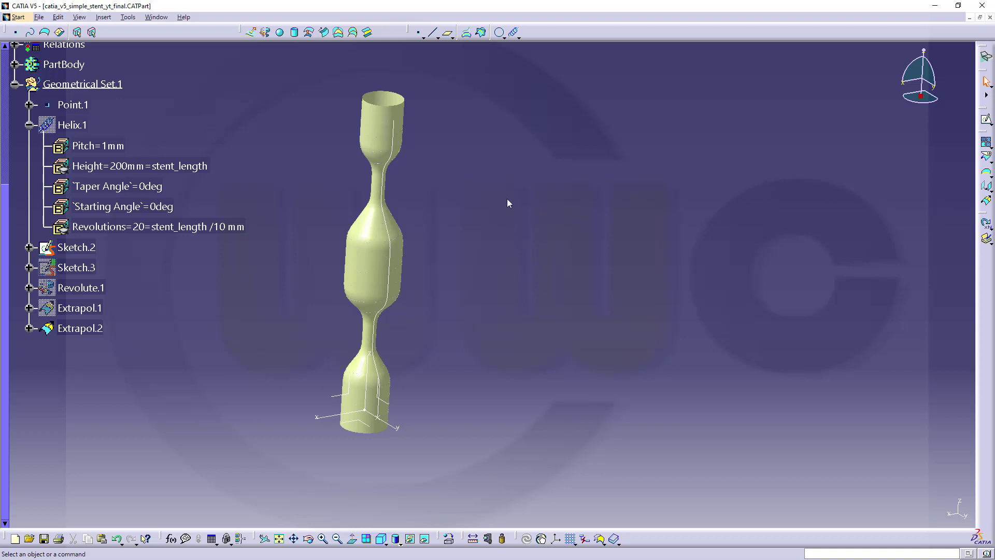
- Offset Extrapol.2 on both sides, driving the value by the formula wire_diameter /4
{"action": "left_click", "coordinate": [309, 32]}
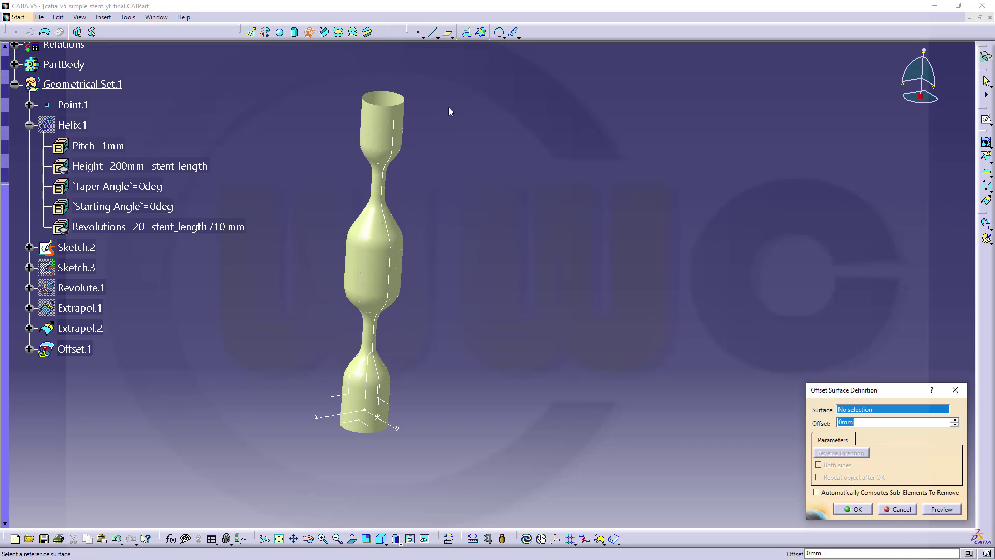
{"action": "left_click", "coordinate": [77, 328]}
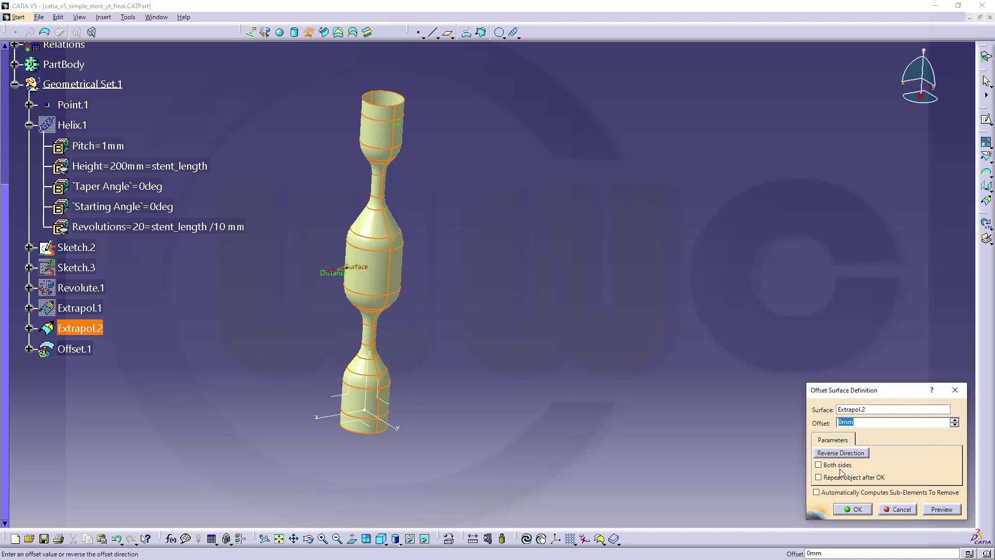
{"action": "right_click", "coordinate": [852, 424]}
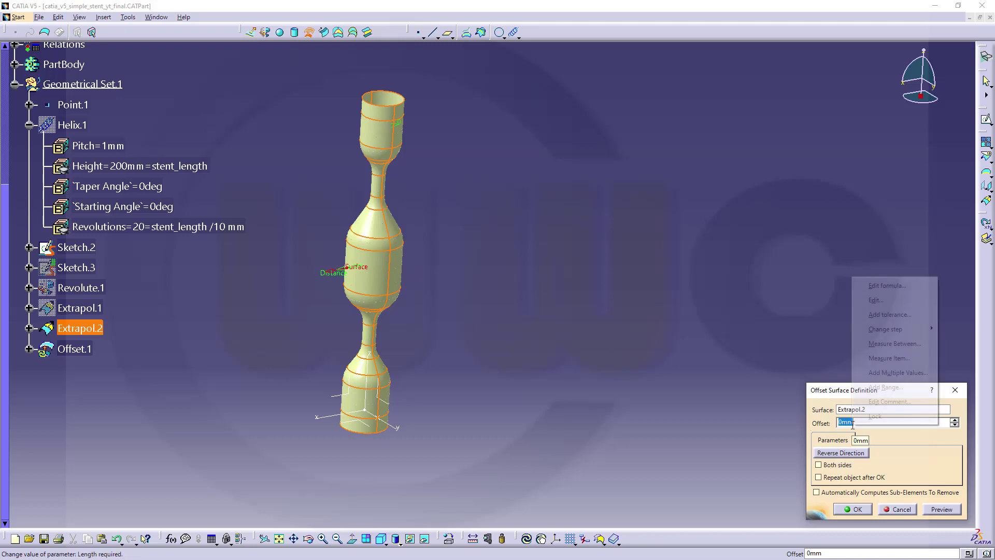
{"action": "left_click", "coordinate": [881, 288]}
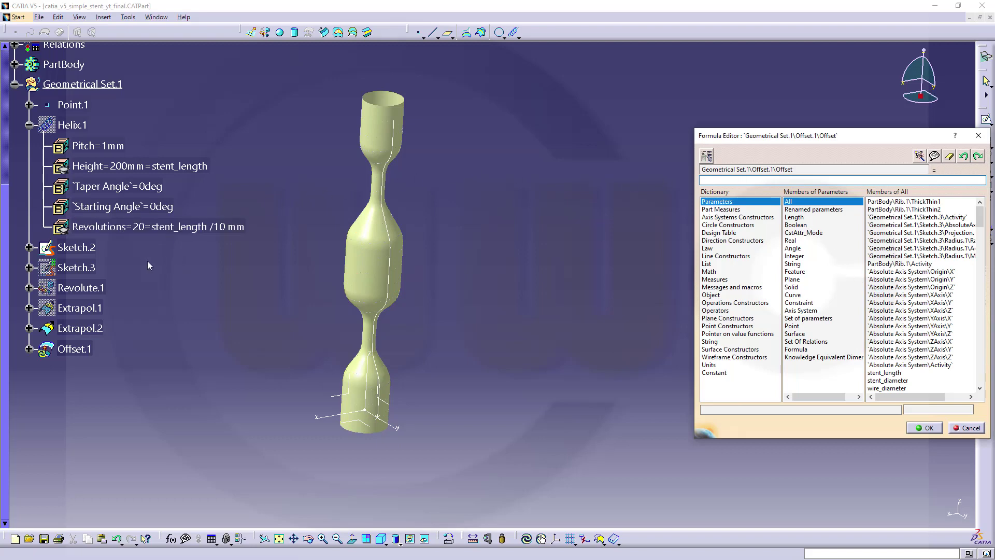
{"action": "scroll", "coordinate": [161, 134], "scroll_direction": "up", "scroll_amount": 3}
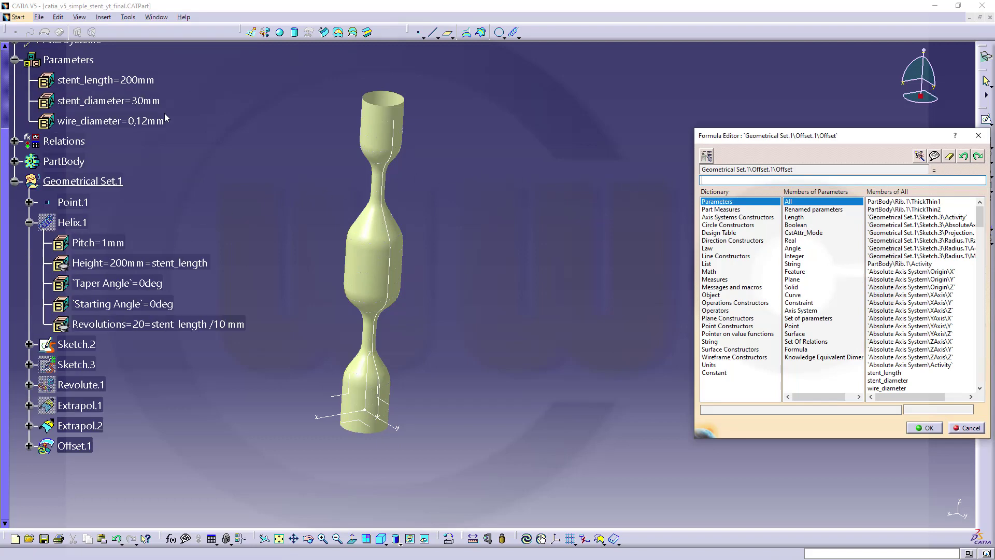
{"action": "left_click", "coordinate": [152, 122]}
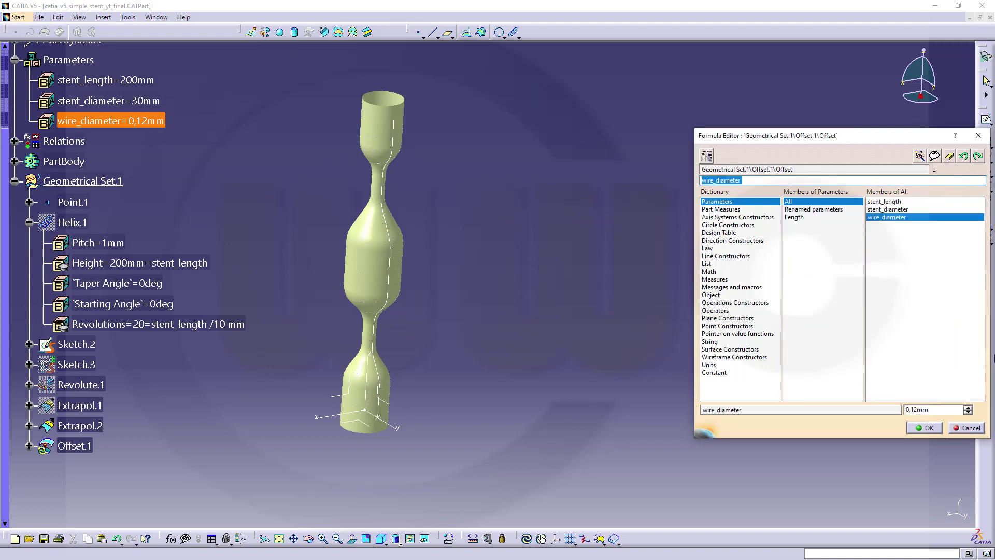
{"action": "left_click", "coordinate": [742, 180]}
{"action": "type", "text": "/4"}
{"action": "left_click", "coordinate": [927, 428]}
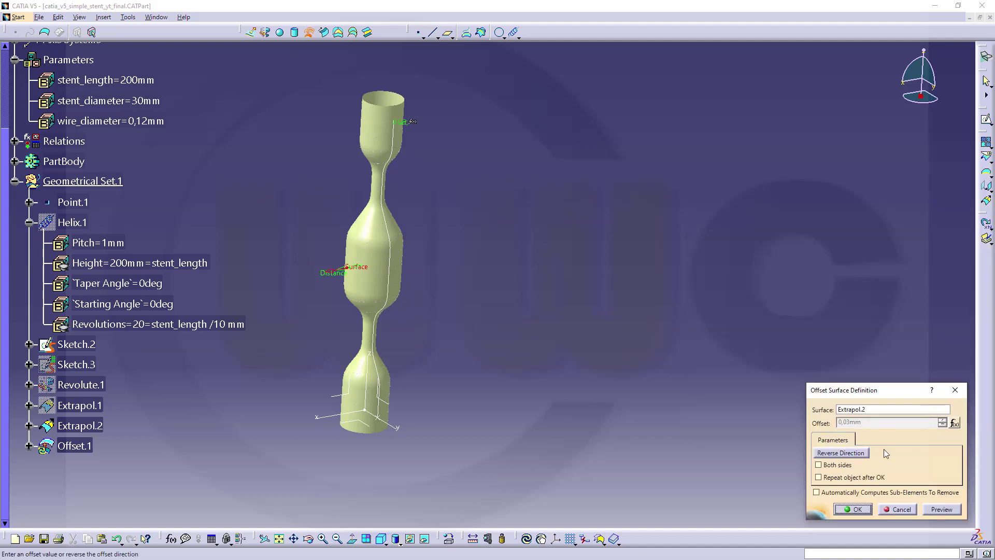
{"action": "left_click", "coordinate": [819, 465]}
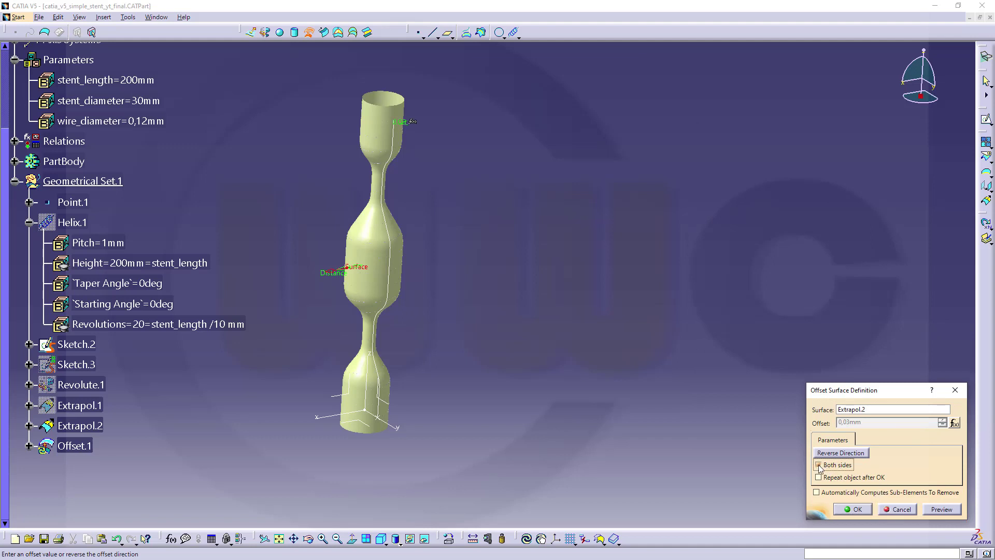
{"action": "left_click", "coordinate": [856, 510]}
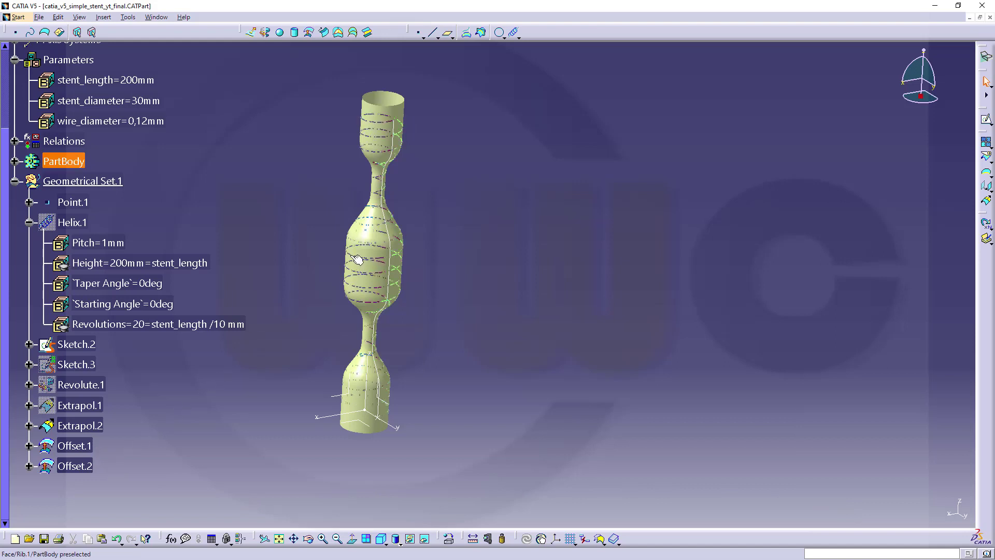
- Hide Extrapol.2
{"action": "middle_click_drag", "start_coordinate": [297, 247], "coordinate": [518, 259]}
{"action": "right_click", "coordinate": [95, 427]}
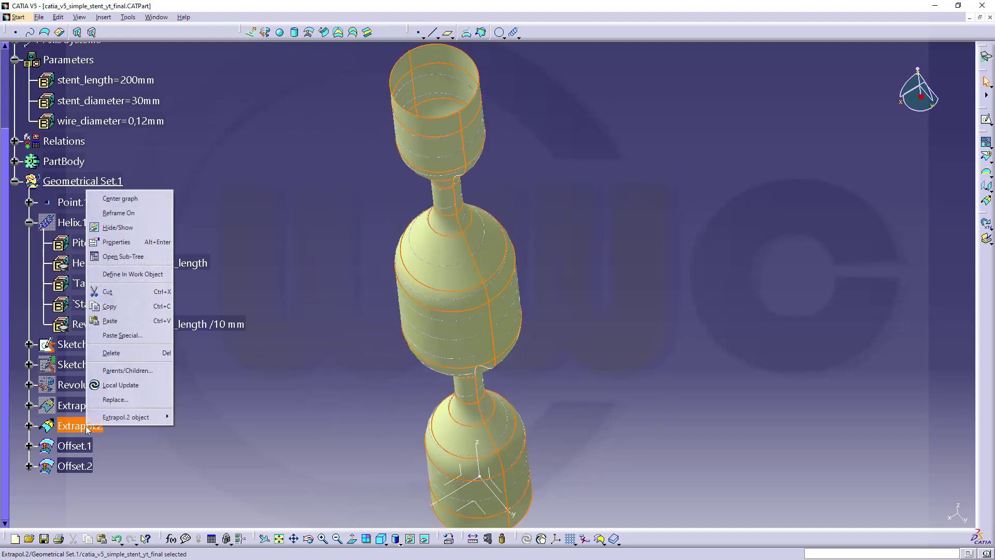
{"action": "left_click", "coordinate": [135, 234]}
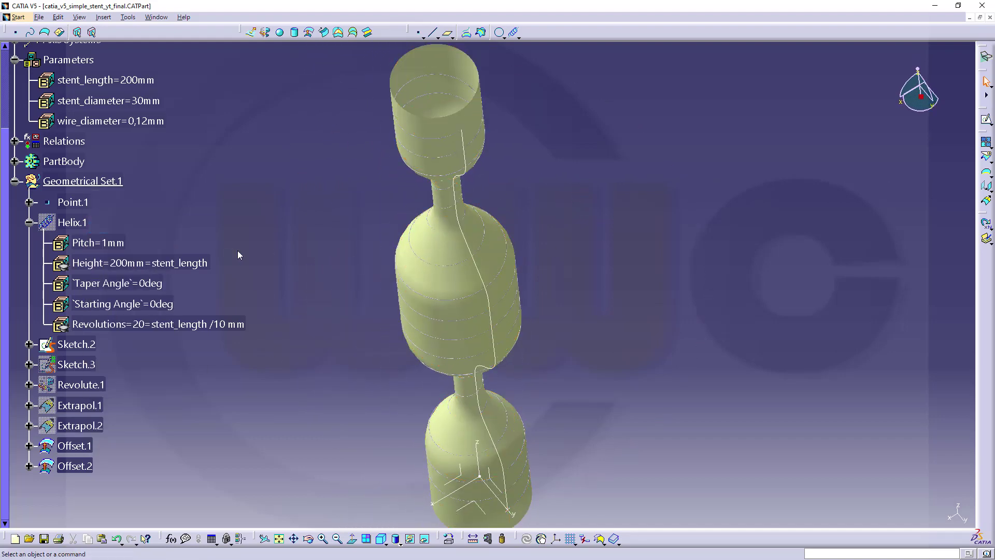
- Zoom in, compare Offset.1 and Offset.2, and open Offset.1's properties
{"action": "middle_click_drag", "start_coordinate": [329, 263], "coordinate": [557, 215]}
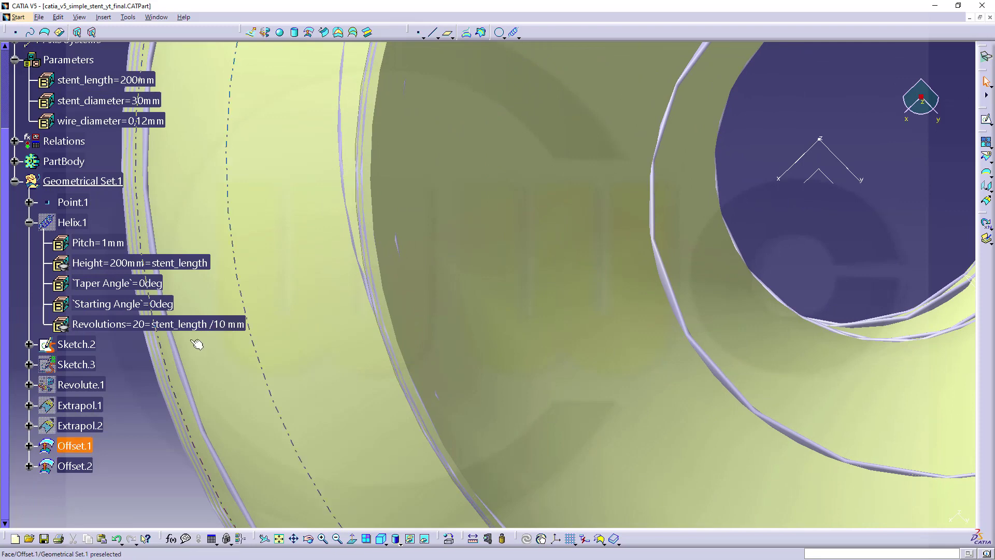
{"action": "left_click", "coordinate": [74, 445]}
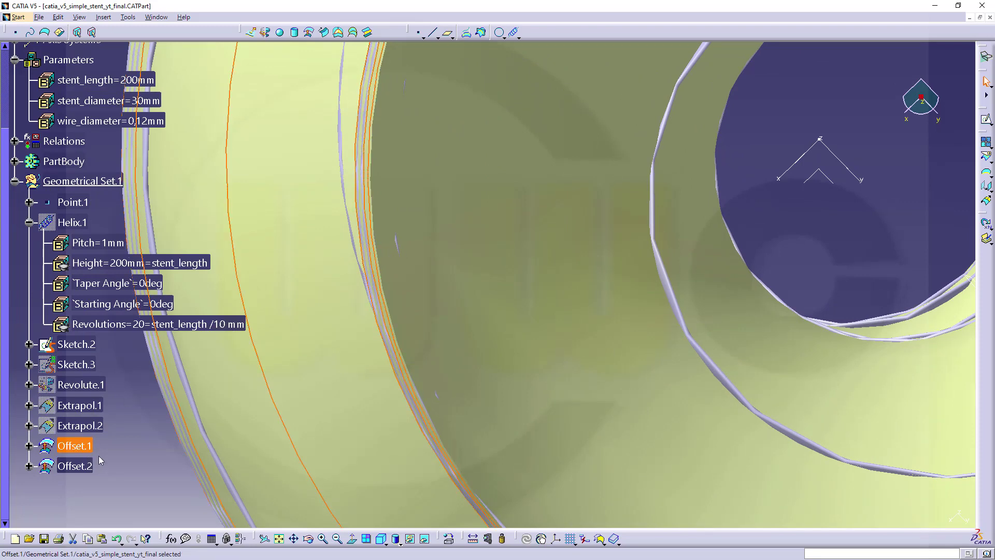
{"action": "left_click", "coordinate": [78, 466]}
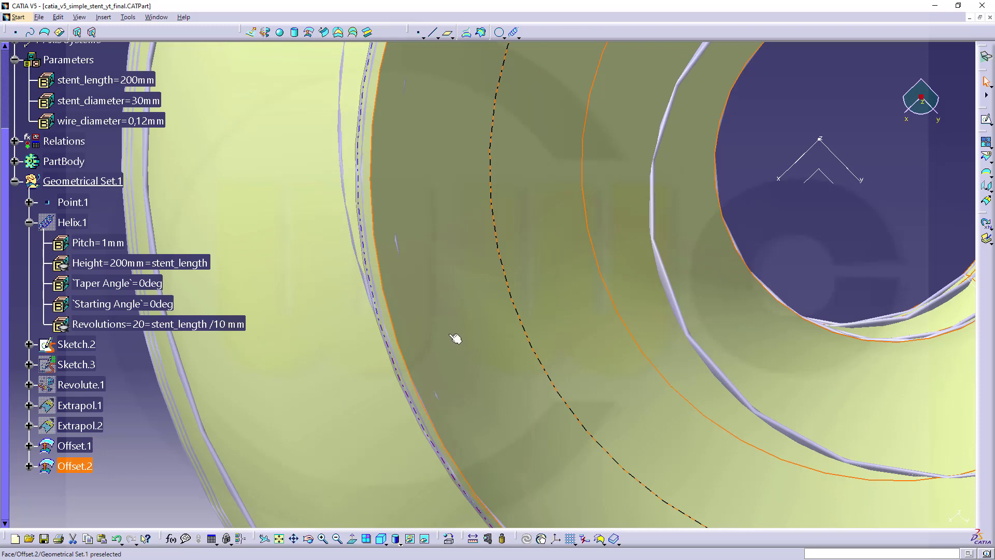
{"action": "left_click", "coordinate": [85, 446]}
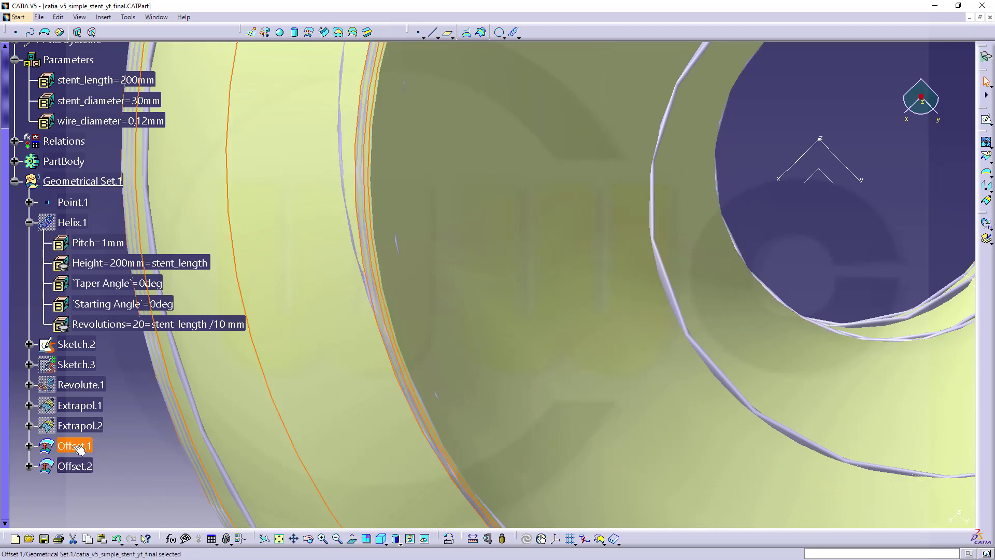
{"action": "right_click", "coordinate": [72, 446]}
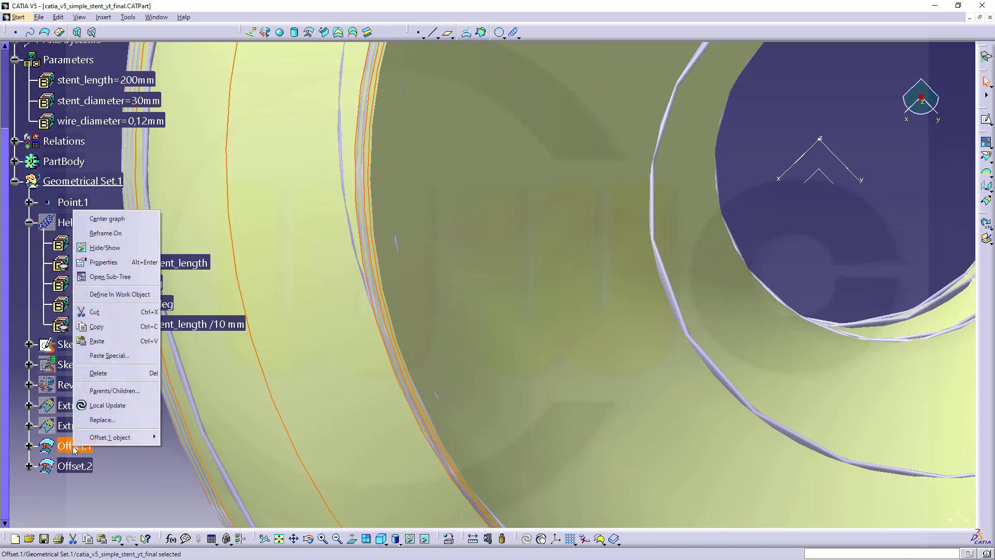
{"action": "left_click", "coordinate": [103, 262]}
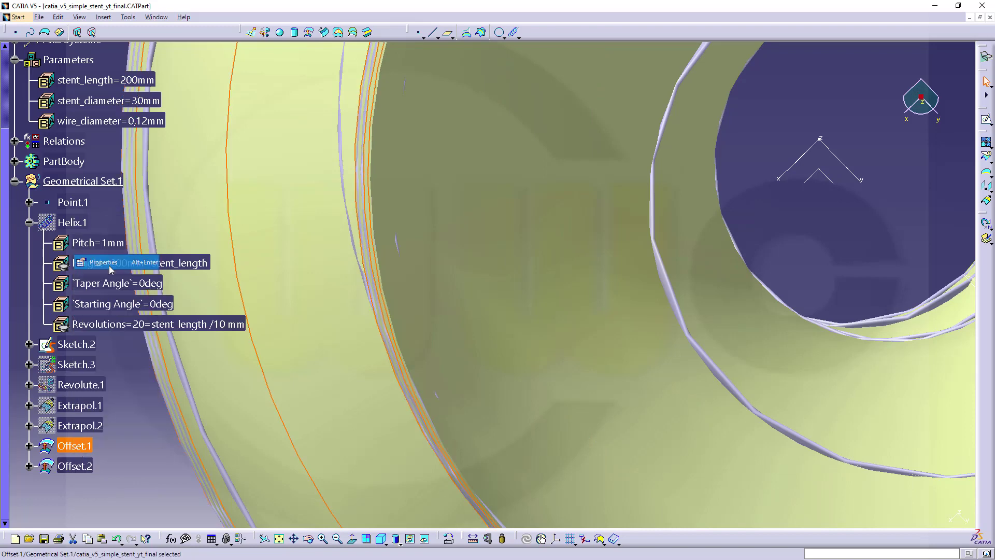
- Rename Offset.1 to 'outer'
{"action": "left_click", "coordinate": [610, 250]}
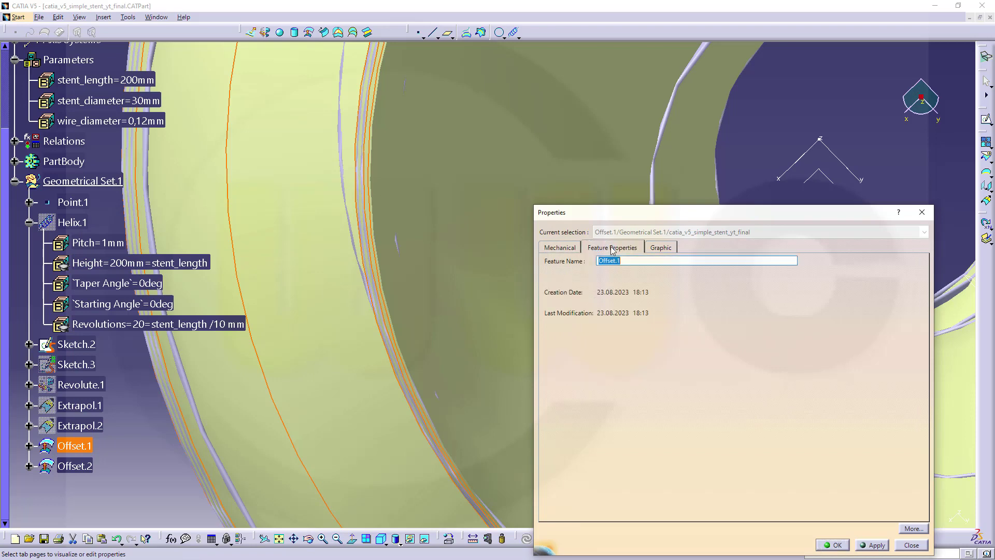
{"action": "type", "text": "outer"}
{"action": "key", "text": "Return"}
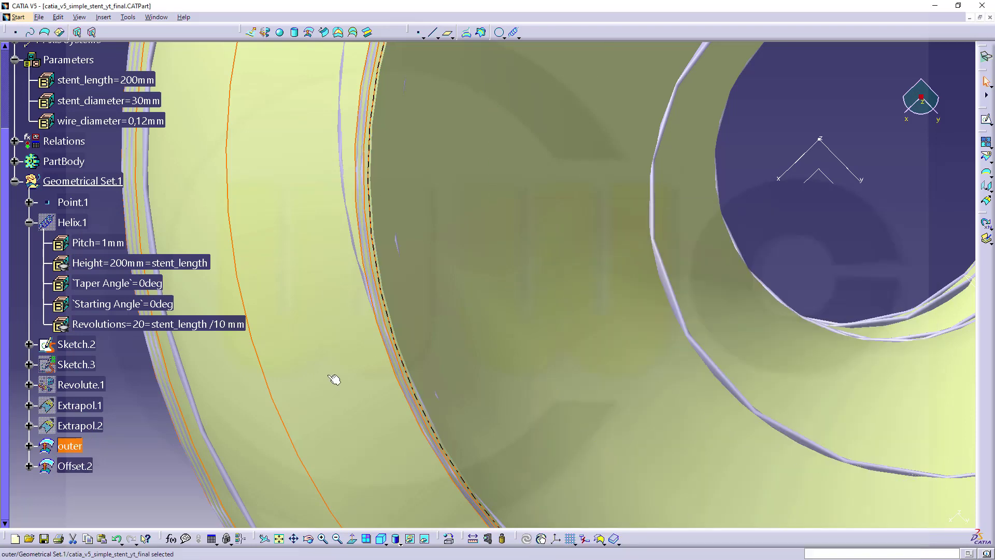
- Rename Offset.2 to 'inner' through its properties and zoom out to the whole stent
{"action": "left_click", "coordinate": [61, 466]}
{"action": "right_click", "coordinate": [71, 463]}
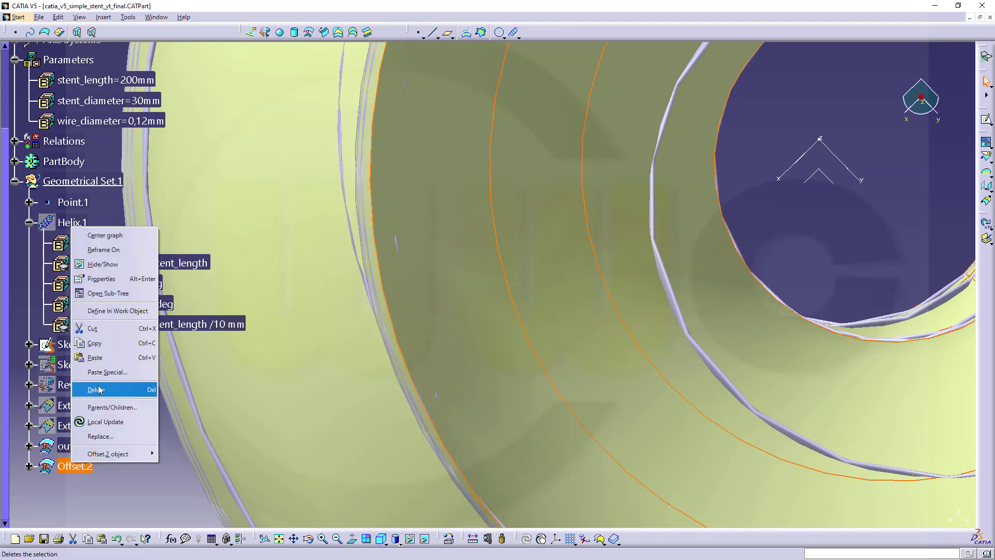
{"action": "left_click", "coordinate": [112, 280]}
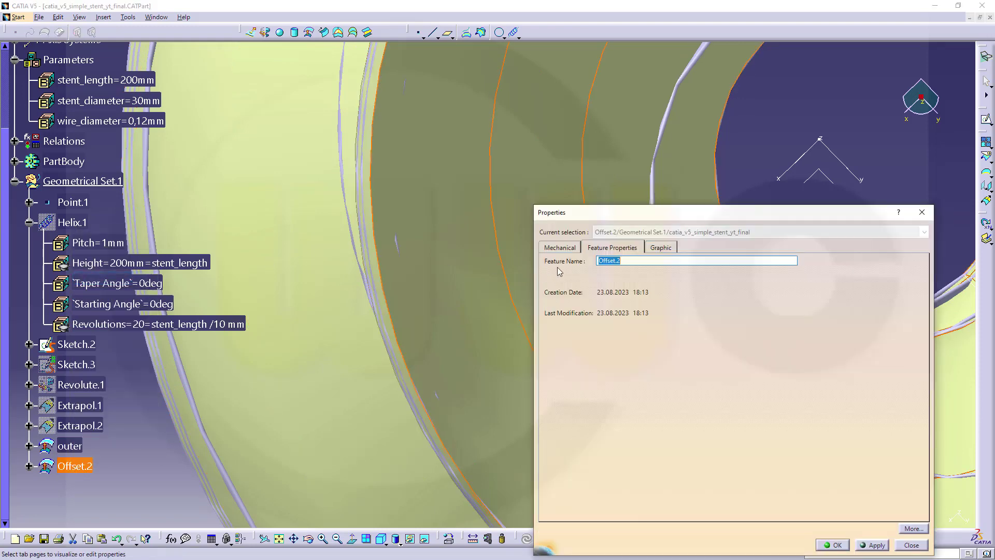
{"action": "type", "text": "inner"}
{"action": "left_click", "coordinate": [830, 545]}
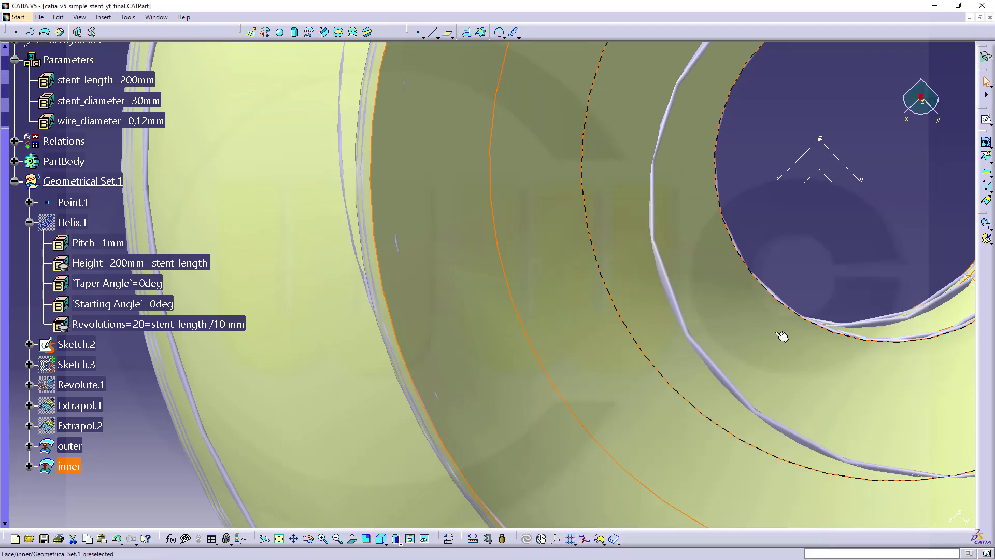
{"action": "middle_click_drag", "start_coordinate": [792, 251], "coordinate": [745, 189]}
{"action": "middle_click_drag", "start_coordinate": [735, 276], "coordinate": [259, 155]}
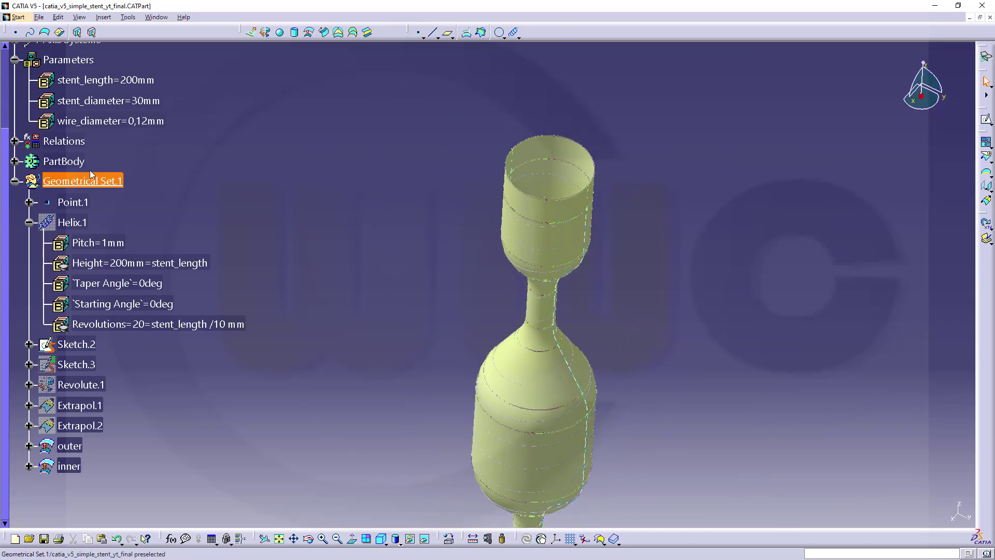
- Expand PartBody to show Rib.1, Sketch.3 and Helix.1, then cancel a started Split
{"action": "left_click", "coordinate": [12, 161]}
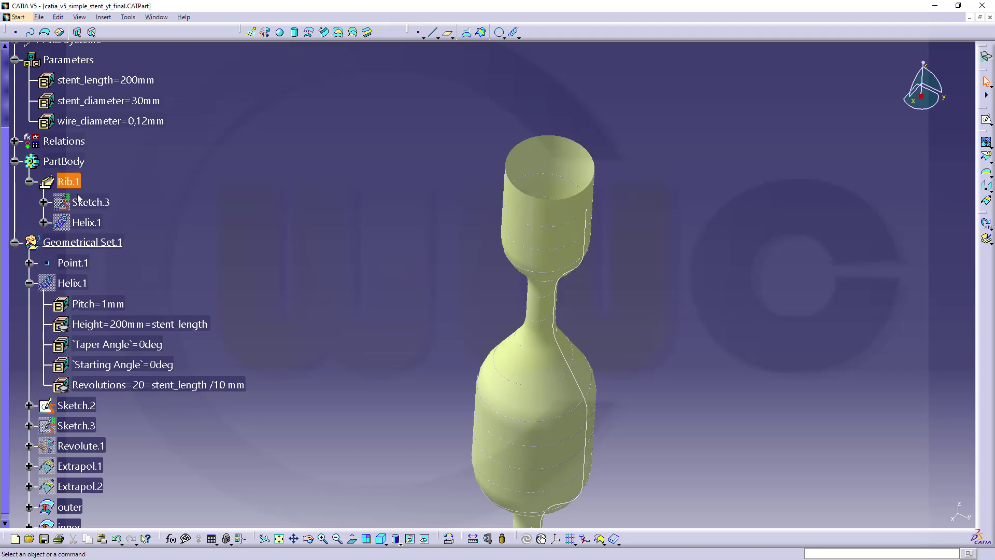
{"action": "middle_click_drag", "start_coordinate": [189, 256], "coordinate": [244, 217], "text": "ctrl"}
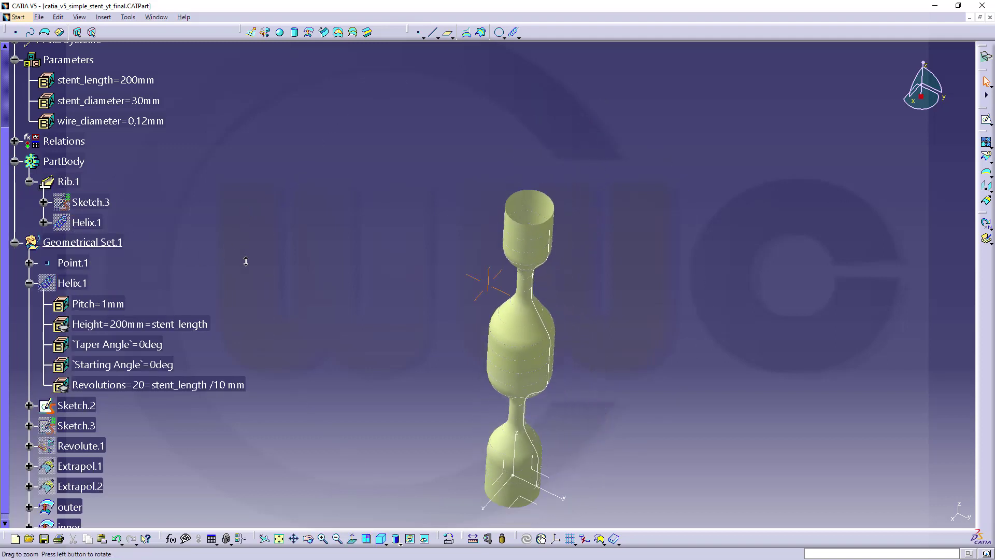
{"action": "scroll", "coordinate": [198, 399], "scroll_direction": "down", "scroll_amount": 3}
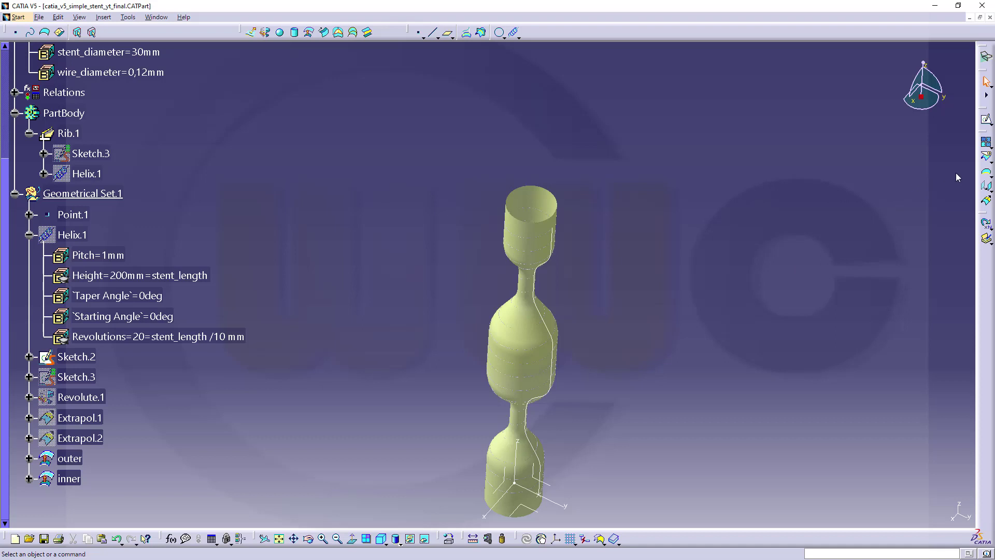
{"action": "left_click", "coordinate": [986, 157]}
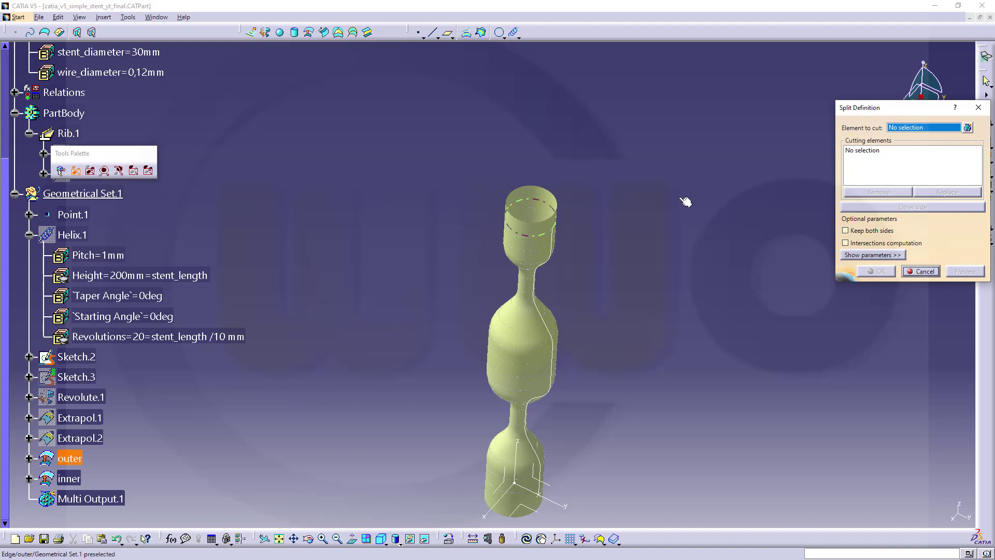
{"action": "left_click", "coordinate": [919, 270]}
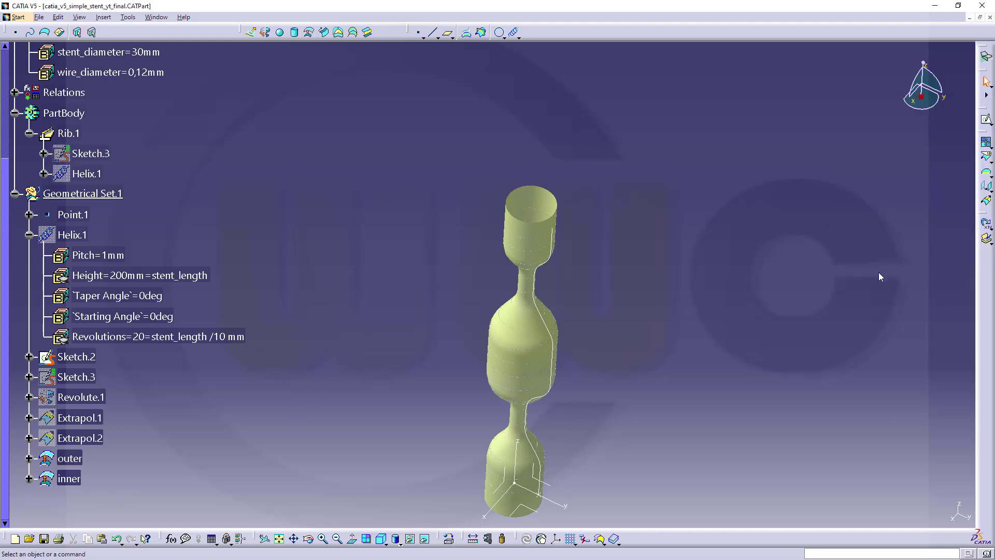
- In Part Design, split the rib with the 'outer' surface, flipping the kept side
{"action": "left_click", "coordinate": [986, 56]}
{"action": "left_click", "coordinate": [763, 148]}
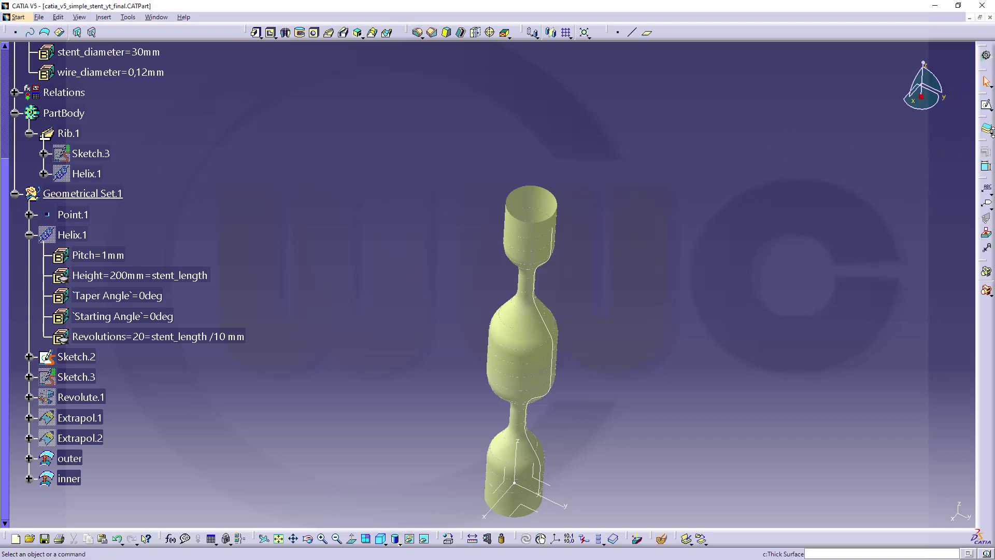
{"action": "left_click", "coordinate": [988, 130]}
{"action": "left_click", "coordinate": [953, 144]}
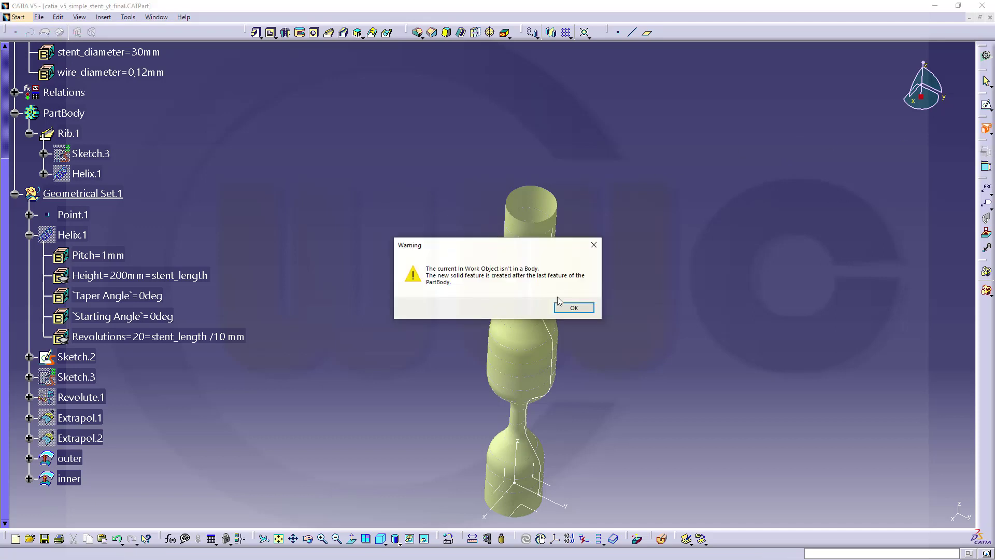
{"action": "left_click", "coordinate": [573, 307]}
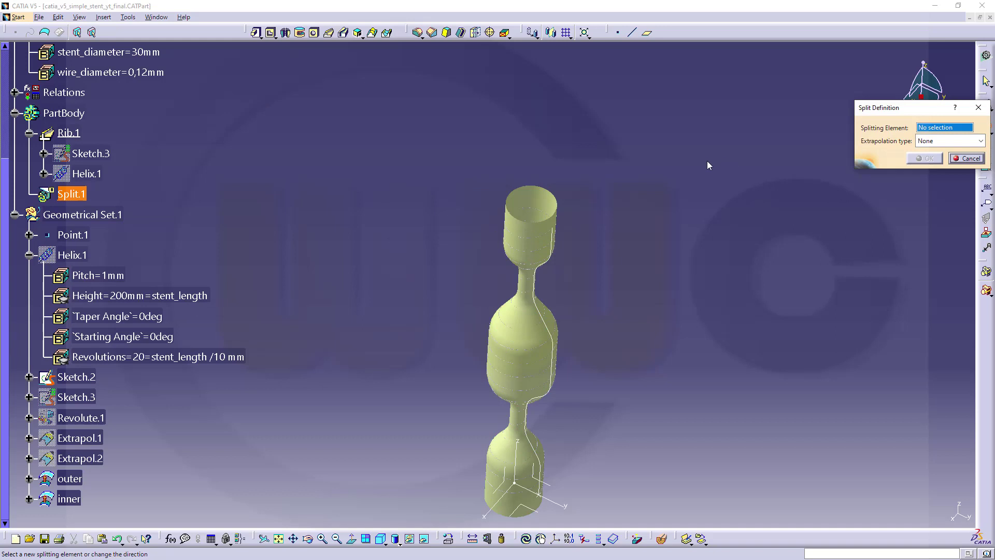
{"action": "left_click", "coordinate": [70, 477]}
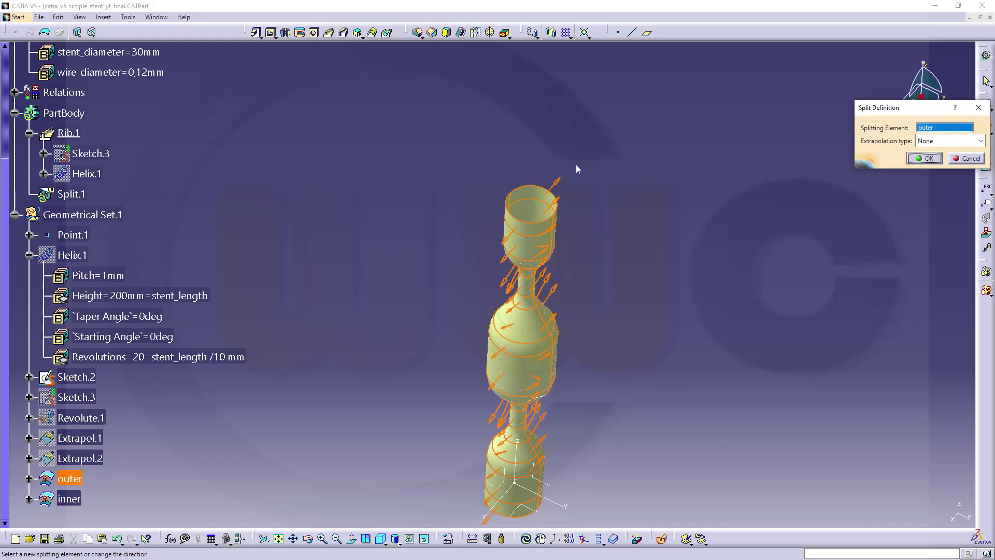
{"action": "left_click", "coordinate": [558, 183]}
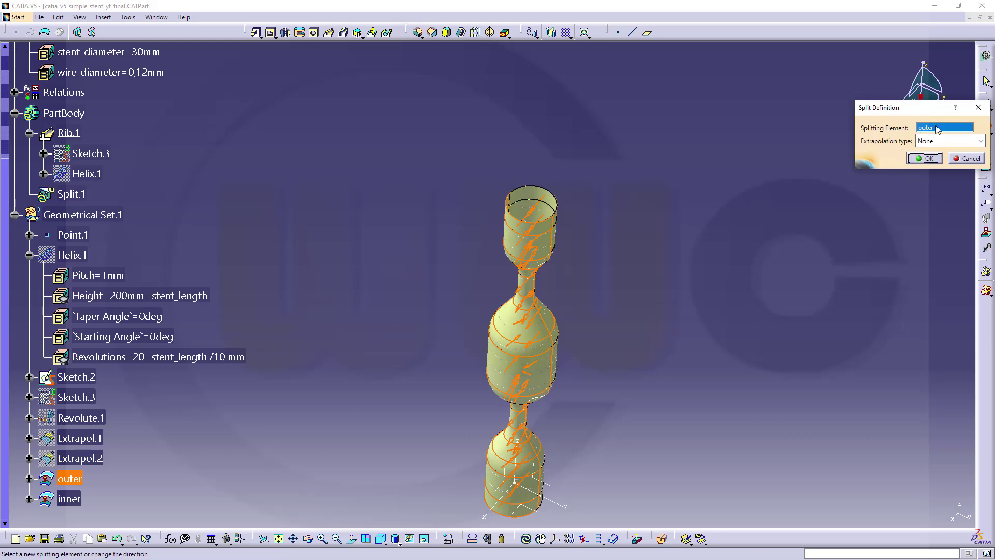
{"action": "left_click", "coordinate": [926, 159]}
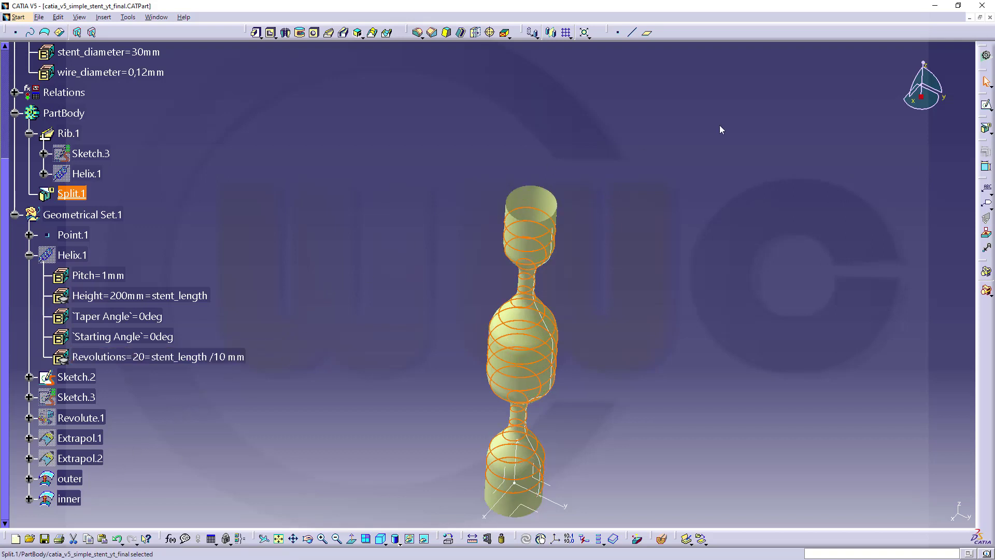
{"action": "left_click", "coordinate": [983, 129]}
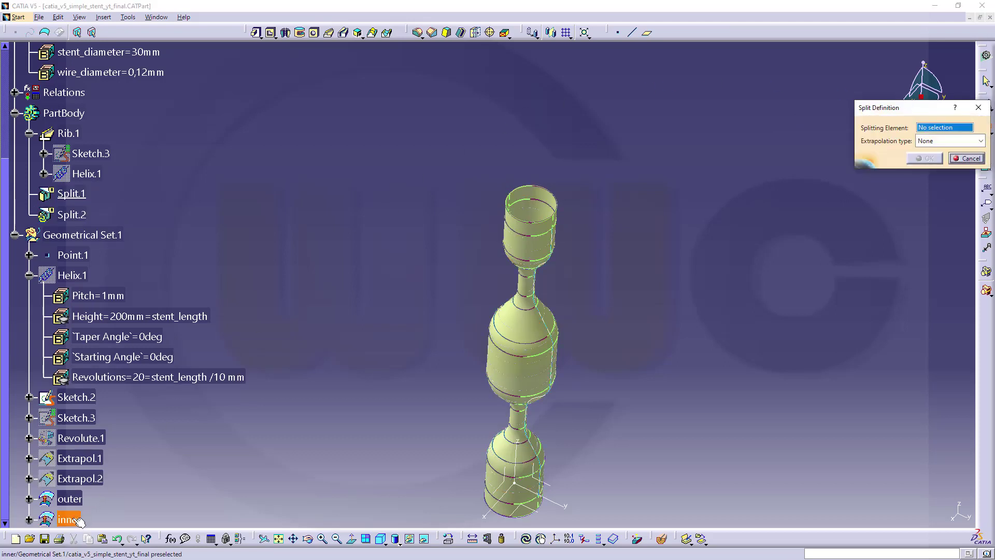
- Split the rib again with the 'inner' surface and hide Geometrical Set.1
{"action": "left_click", "coordinate": [77, 519]}
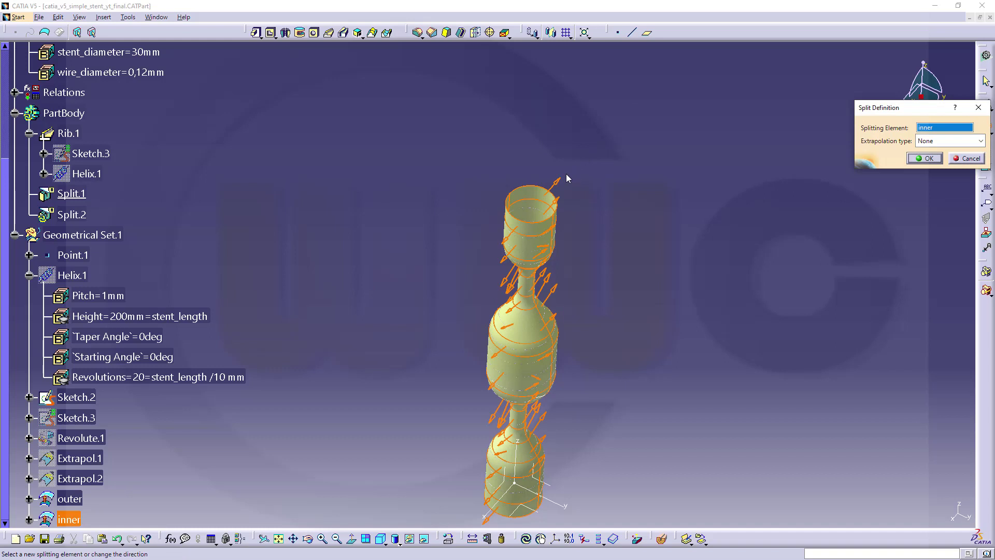
{"action": "left_click", "coordinate": [926, 159]}
{"action": "left_click", "coordinate": [413, 265]}
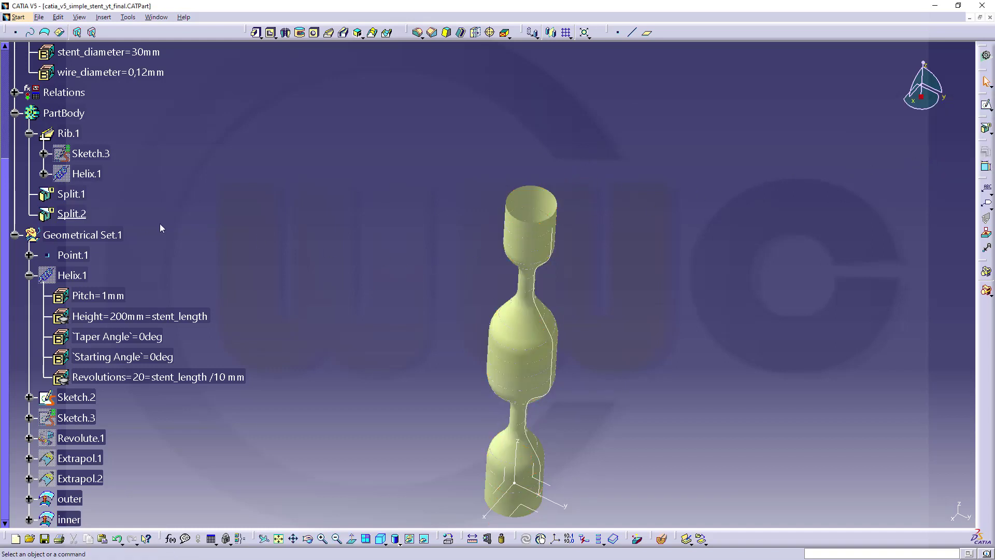
{"action": "right_click", "coordinate": [105, 234]}
{"action": "left_click", "coordinate": [156, 268]}
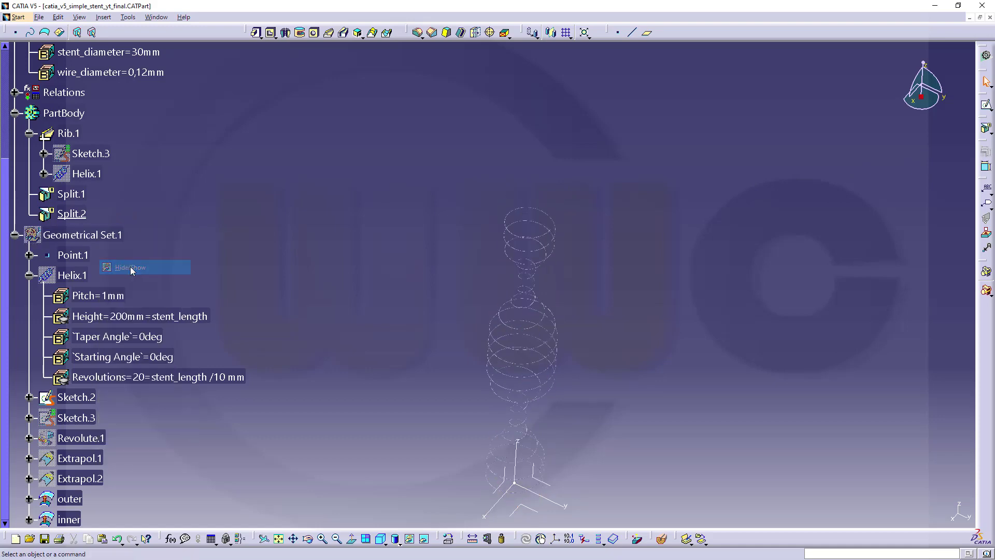
{"action": "middle_click_drag", "start_coordinate": [567, 382], "coordinate": [558, 275]}
{"action": "middle_click_drag", "start_coordinate": [617, 382], "coordinate": [688, 359]}
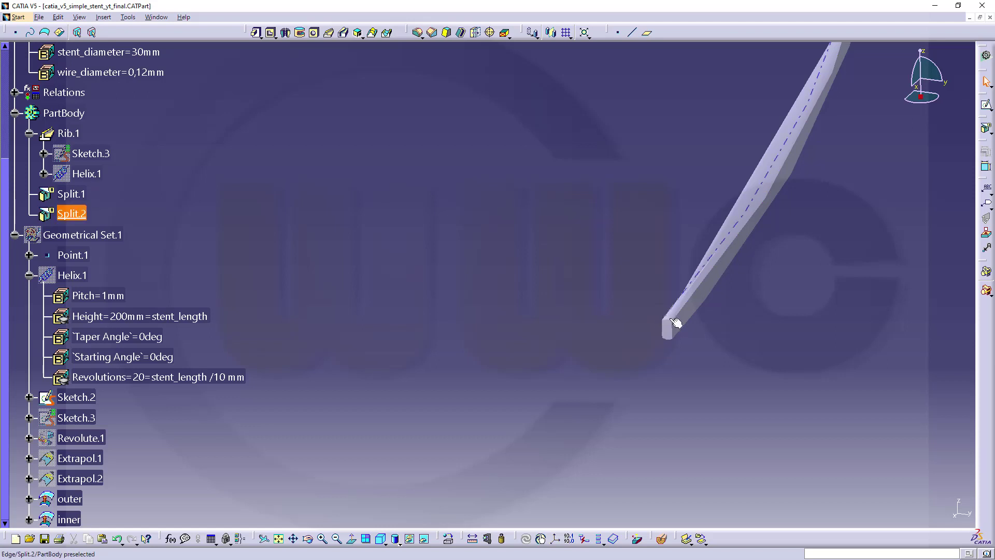
{"action": "middle_click_drag", "start_coordinate": [673, 324], "coordinate": [677, 231]}
{"action": "middle_click_drag", "start_coordinate": [351, 243], "coordinate": [435, 238]}
{"action": "middle_click_drag", "start_coordinate": [579, 242], "coordinate": [640, 231]}
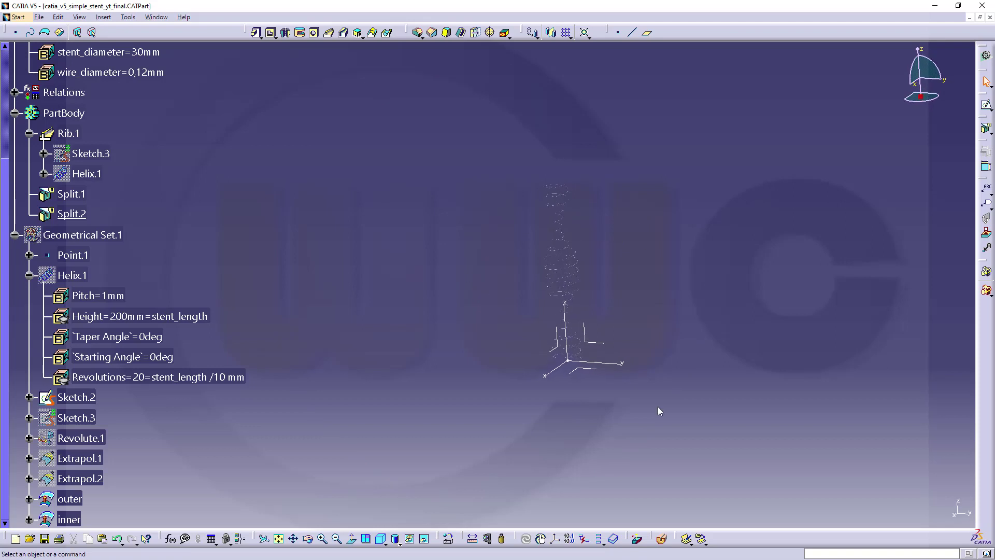
{"action": "middle_click_drag", "start_coordinate": [658, 406], "coordinate": [567, 179]}
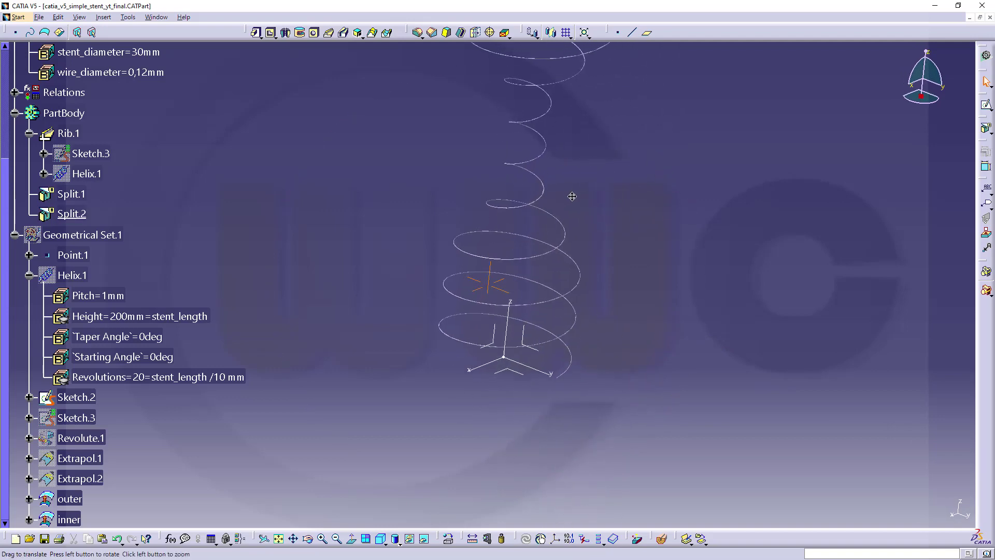
- Mirror the trimmed rib across the absolute axis system's YZ plane into Mirror.1
{"action": "left_click", "coordinate": [551, 33]}
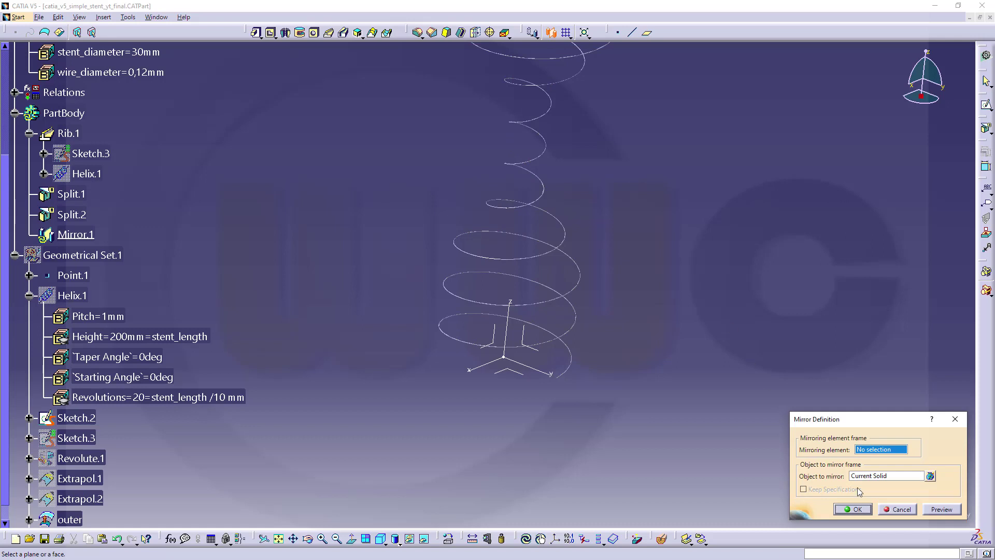
{"action": "left_click", "coordinate": [539, 356]}
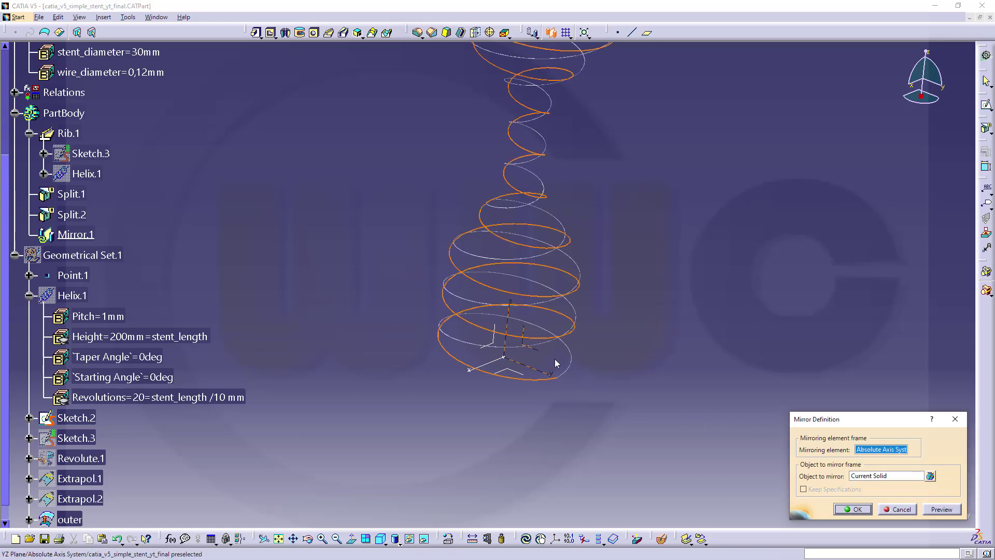
{"action": "left_click", "coordinate": [852, 509]}
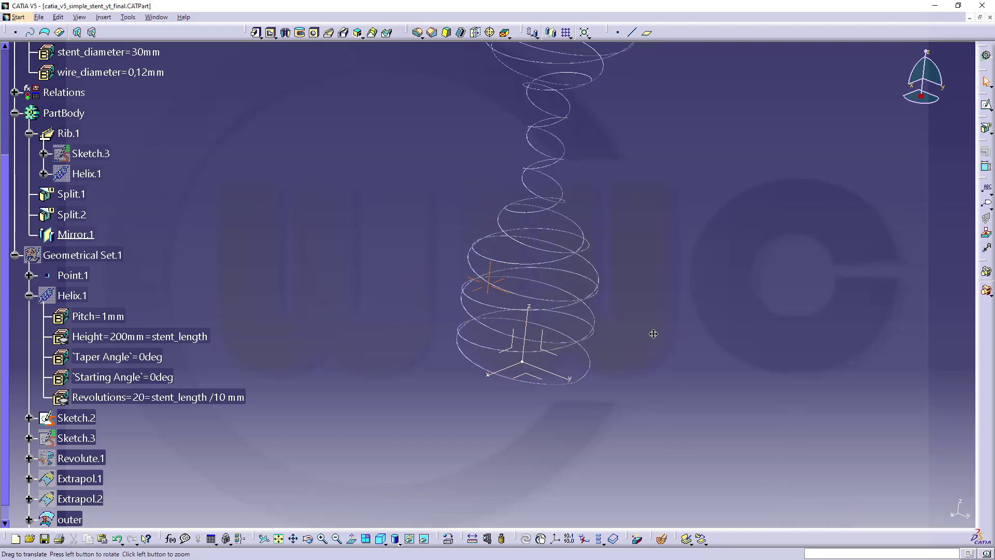
{"action": "middle_click_drag", "start_coordinate": [654, 334], "coordinate": [648, 303]}
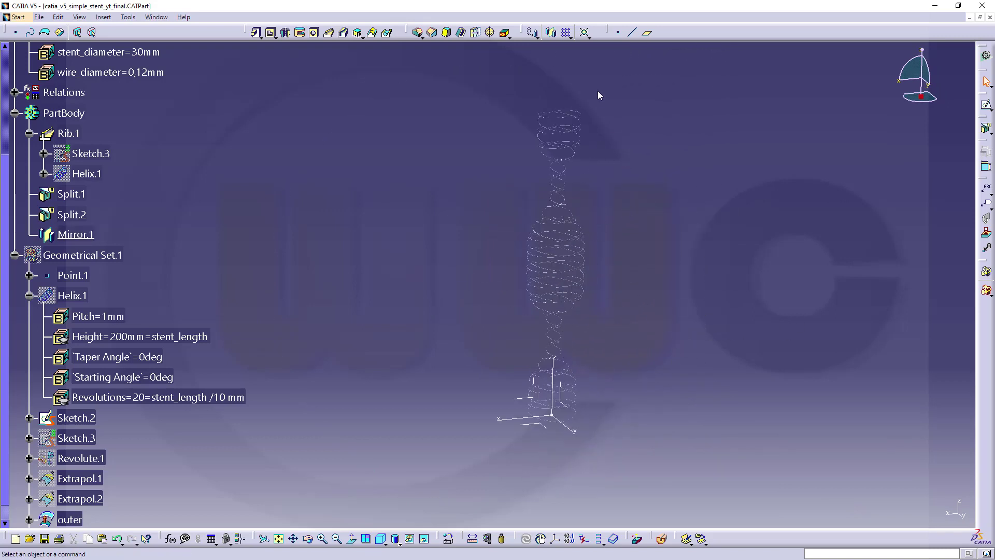
- Pattern the mirrored wire as a complete crown of 4 instances about the absolute axis
{"action": "left_click", "coordinate": [570, 36]}
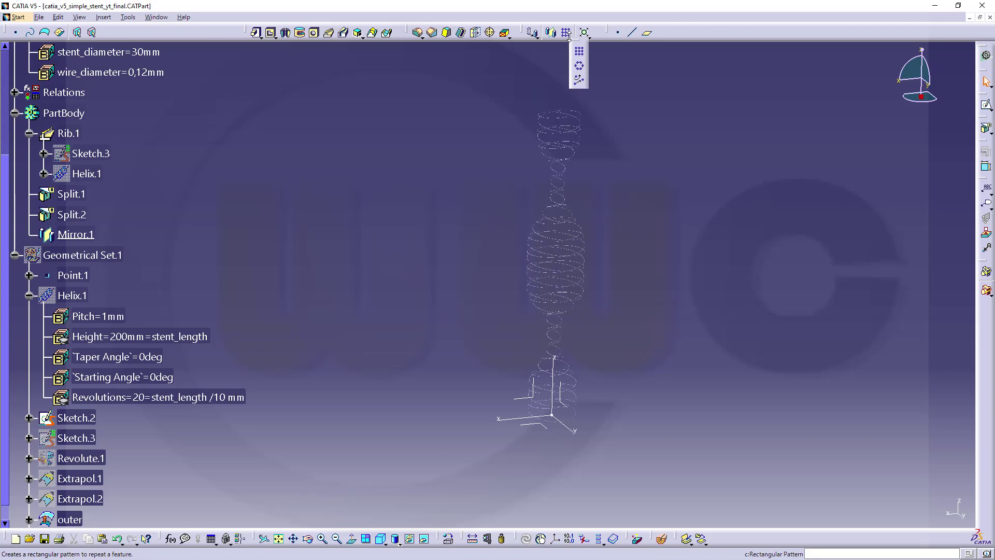
{"action": "left_click", "coordinate": [579, 72]}
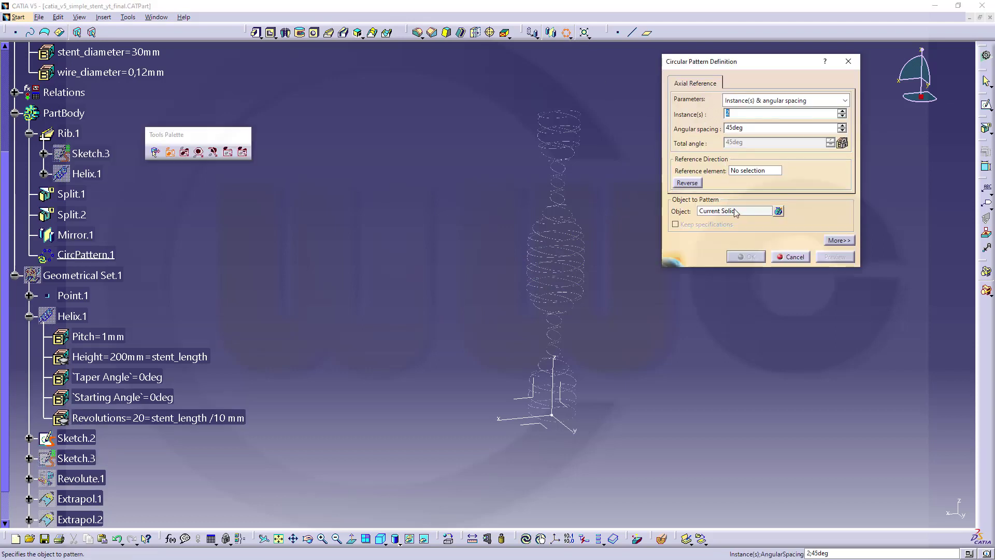
{"action": "left_click", "coordinate": [772, 101]}
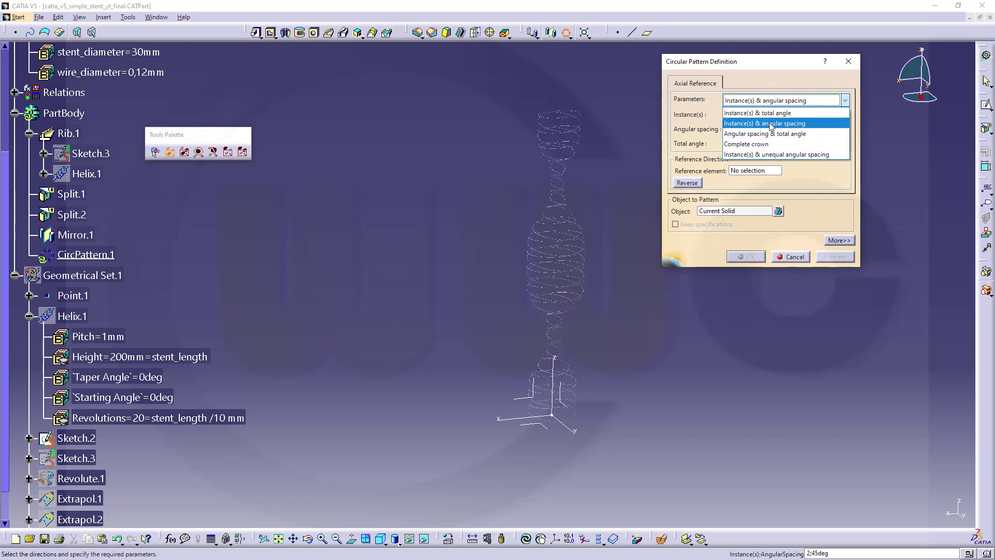
{"action": "left_click", "coordinate": [759, 144]}
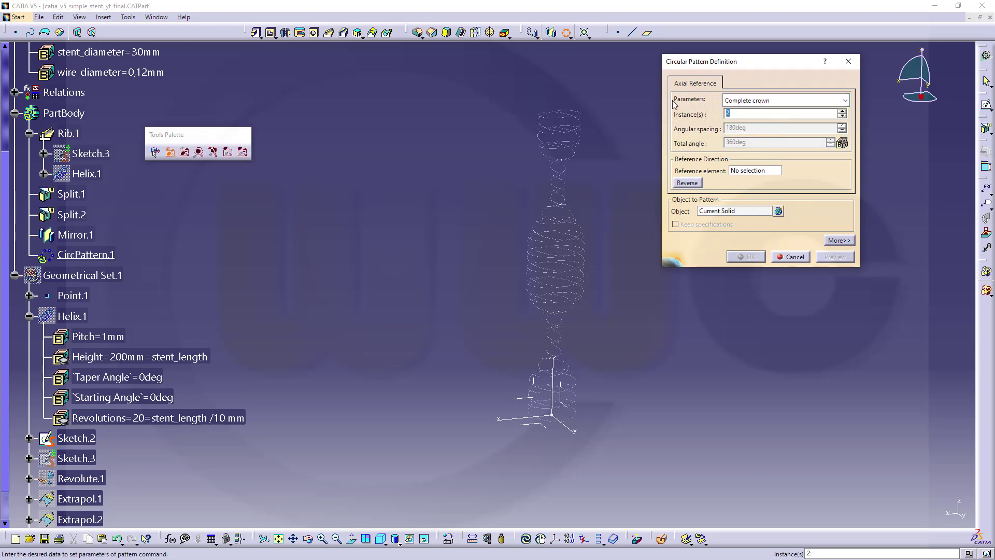
{"action": "type", "text": "4"}
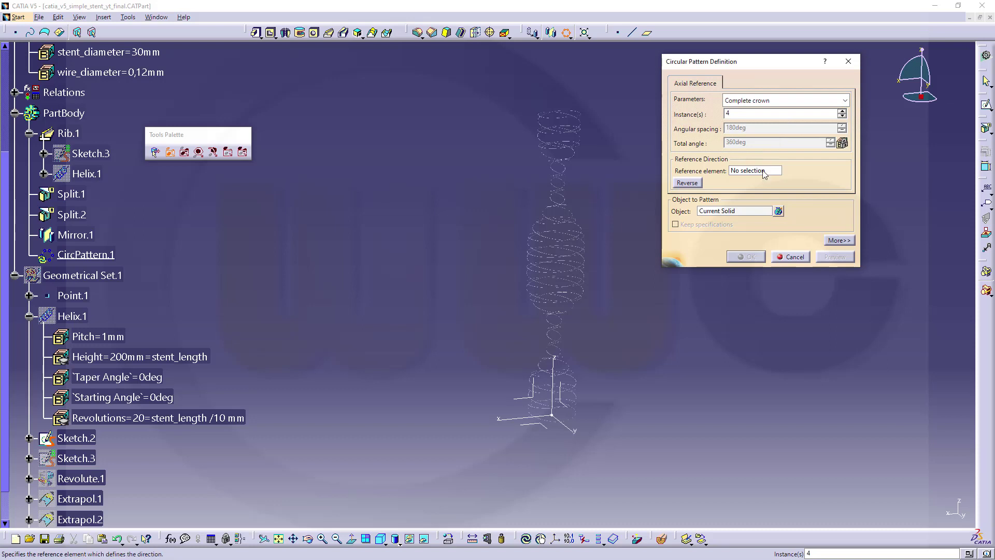
{"action": "left_click", "coordinate": [761, 171]}
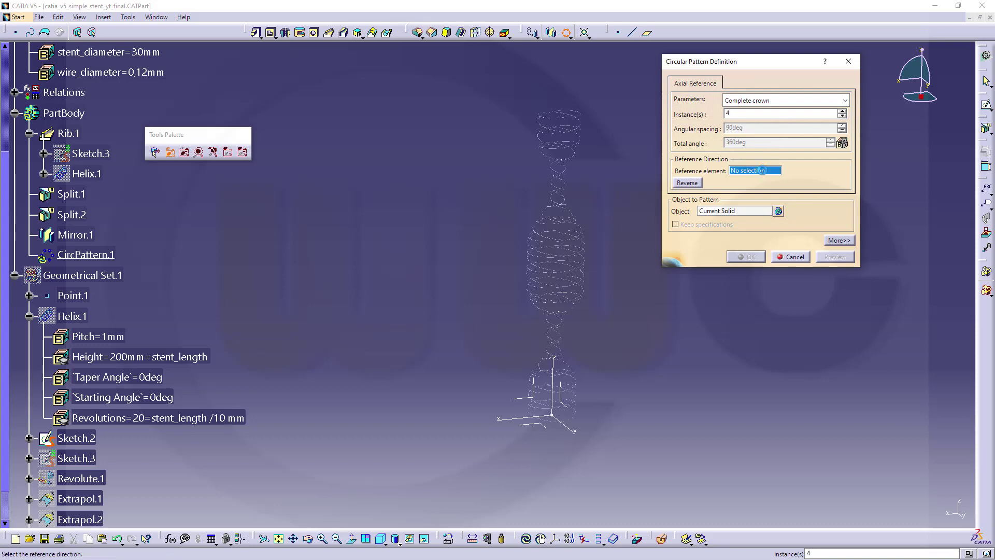
{"action": "left_click", "coordinate": [558, 352]}
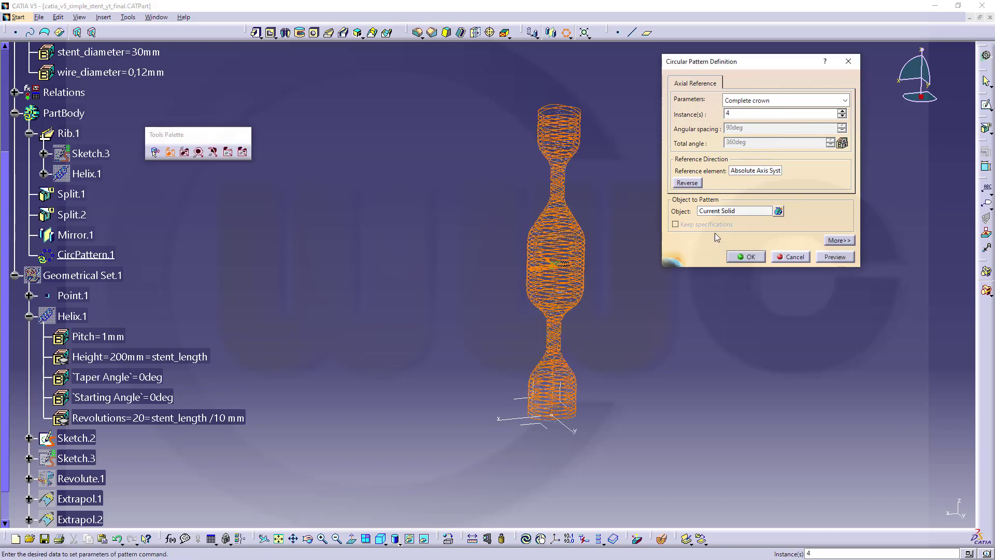
{"action": "middle_click_drag", "start_coordinate": [607, 243], "coordinate": [621, 304]}
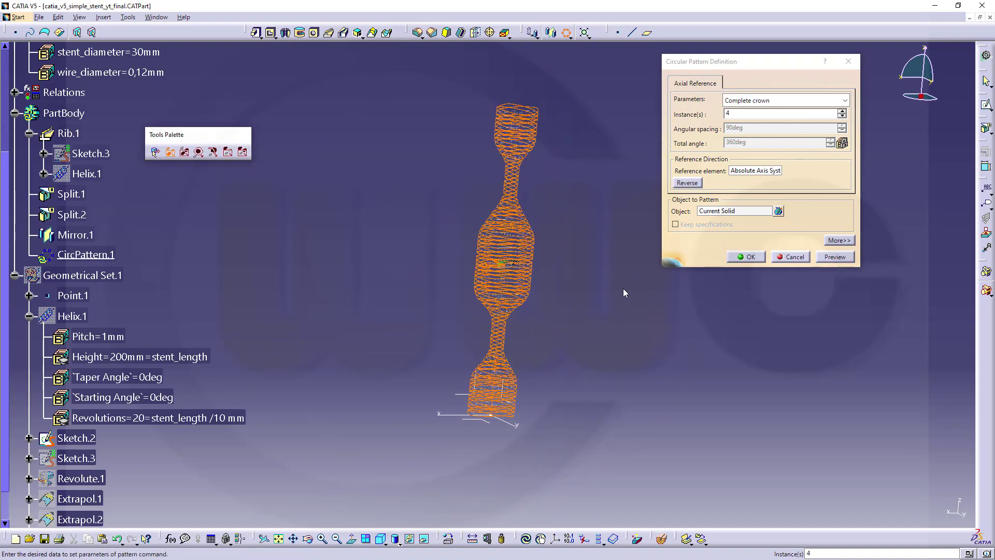
{"action": "left_click", "coordinate": [751, 257]}
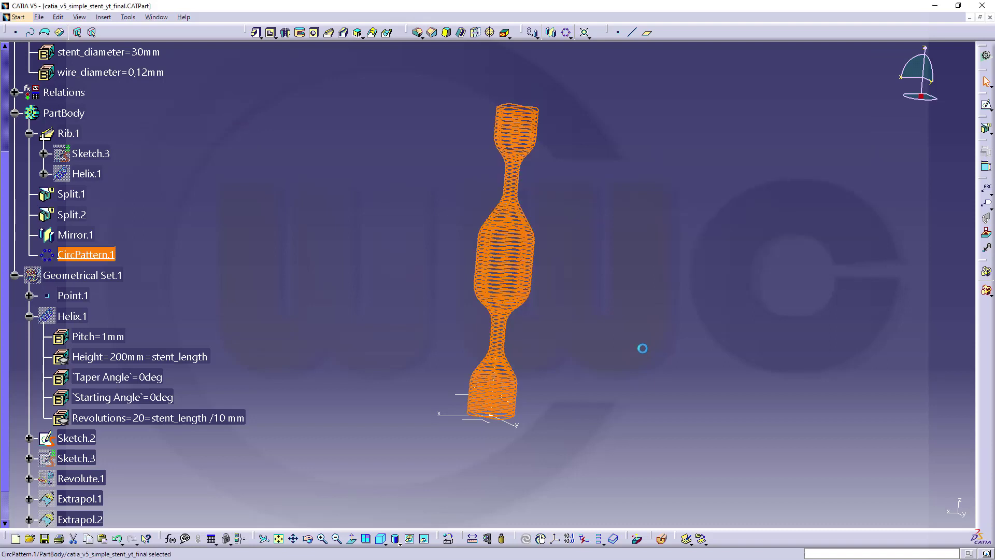
{"action": "left_click", "coordinate": [622, 332]}
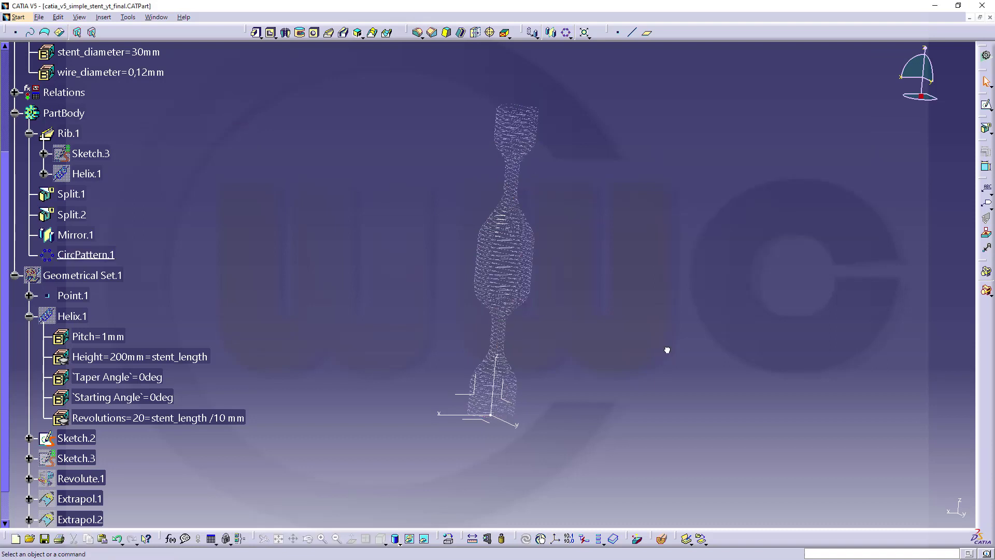
{"action": "middle_click_drag", "start_coordinate": [561, 326], "coordinate": [458, 381]}
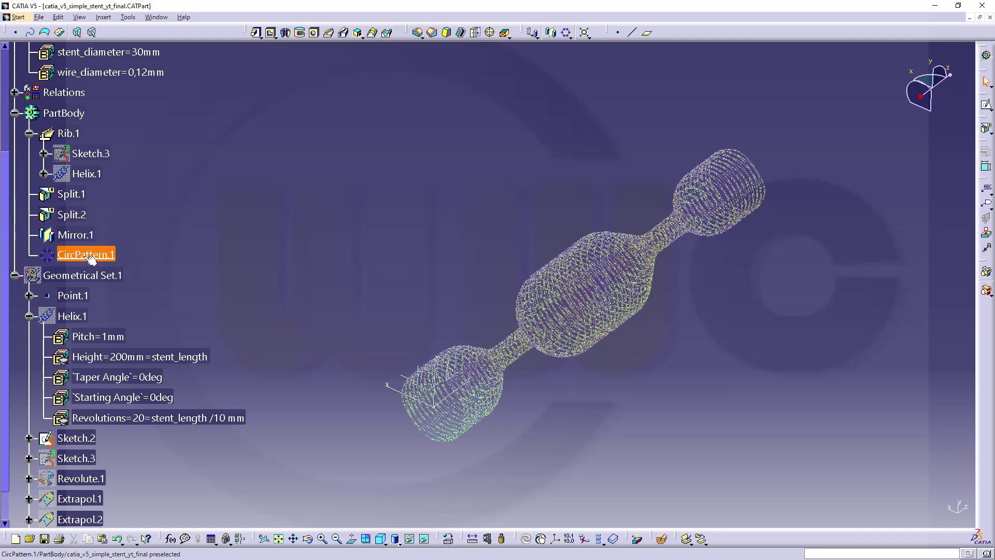
{"action": "middle_click_drag", "start_coordinate": [606, 413], "coordinate": [635, 425]}
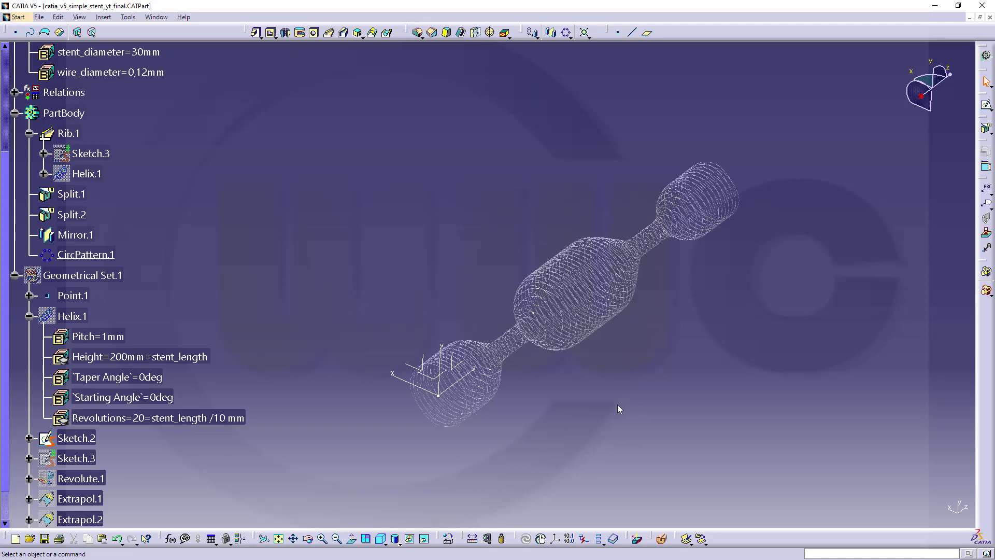
{"action": "mouse_move", "coordinate": [575, 411]}
{"action": "middle_mouse_down"}
{"action": "mouse_move", "coordinate": [575, 375]}
{"action": "mouse_move", "coordinate": [589, 410]}
{"action": "middle_mouse_up"}
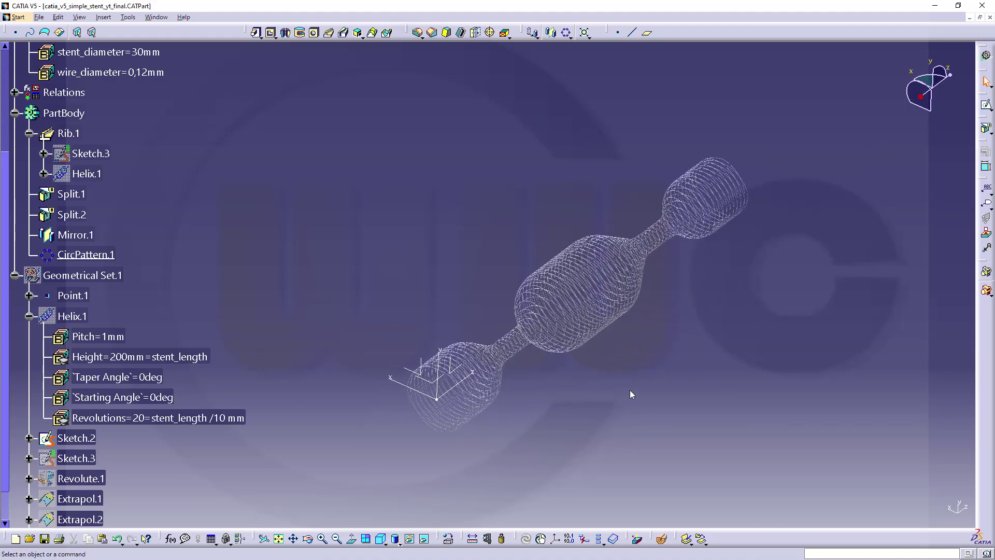